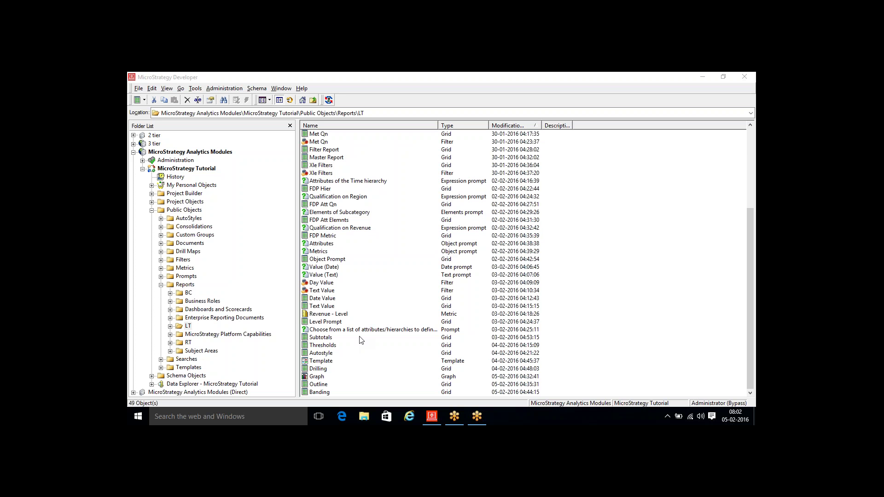
Open the Public Objects > Reports > RT folder and scroll its 46 objects to the bottom.
click(188, 343)
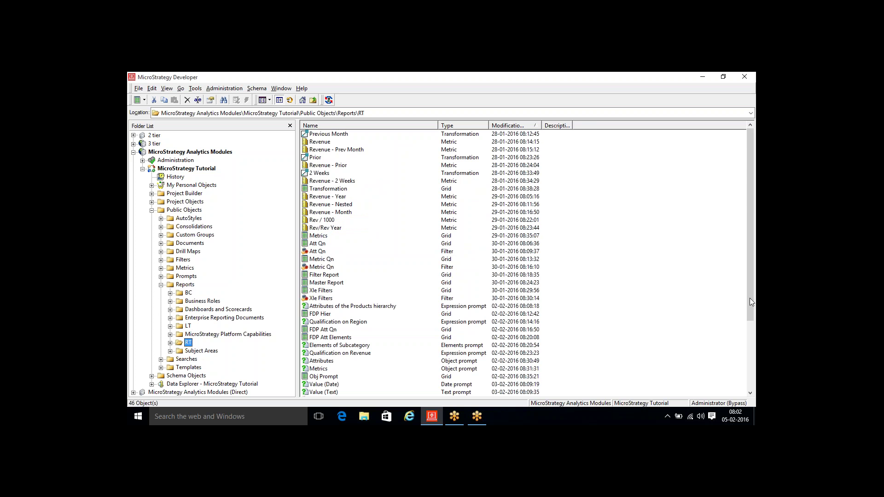
scroll(750, 297, down, 1)
scroll(755, 353, down, 4)
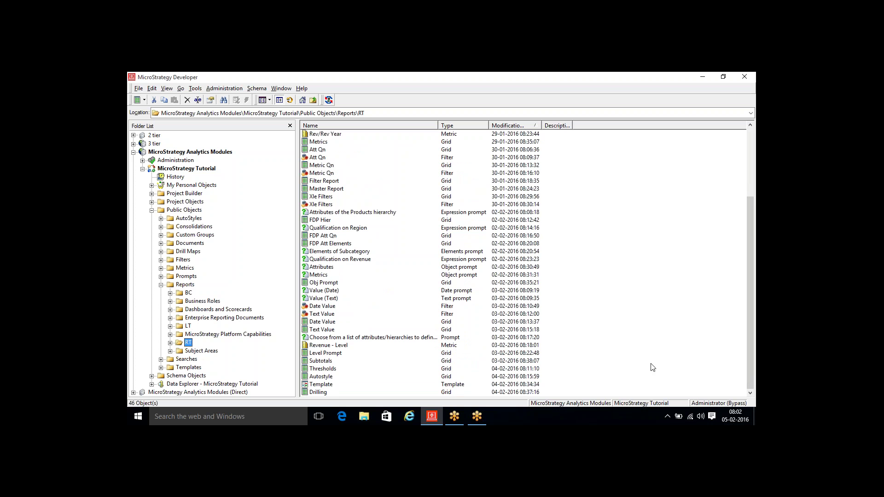
right_click(605, 245)
Create a new report from the Blank Report template via New > Report.
mouse_move(626, 306)
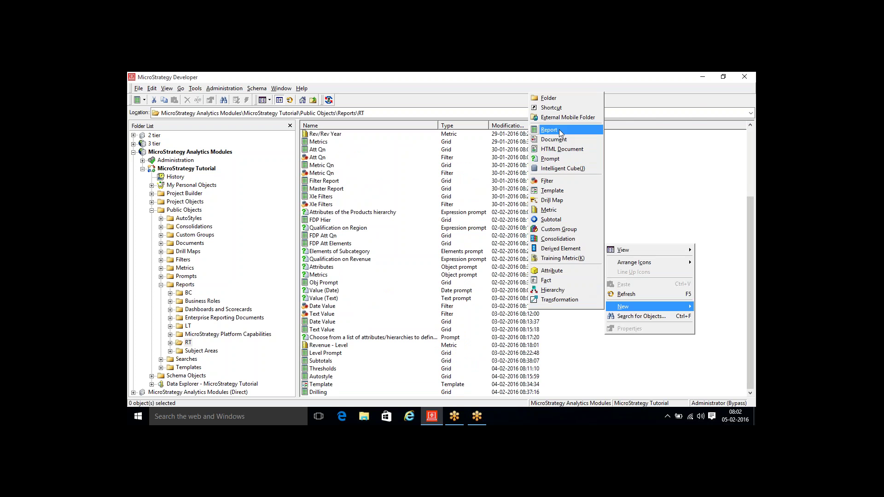
click(591, 130)
click(462, 303)
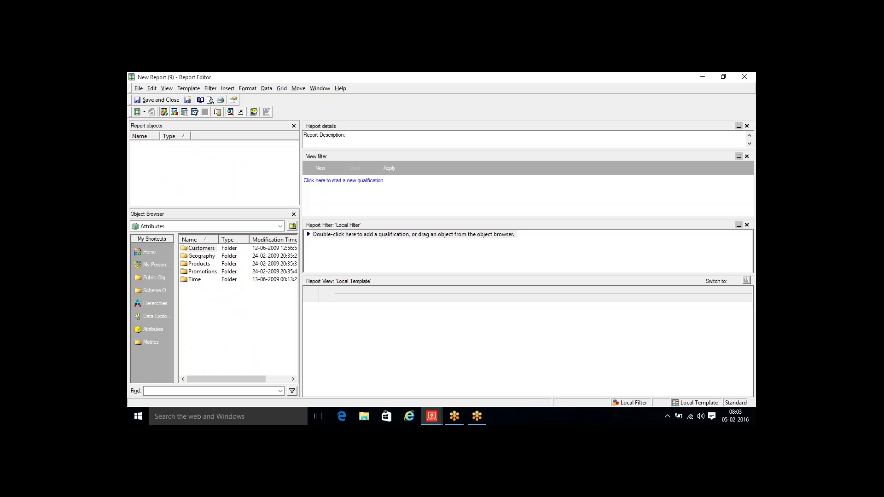
Add Year from the Time folder and Category from the Products folder to the report rows.
double_click(194, 280)
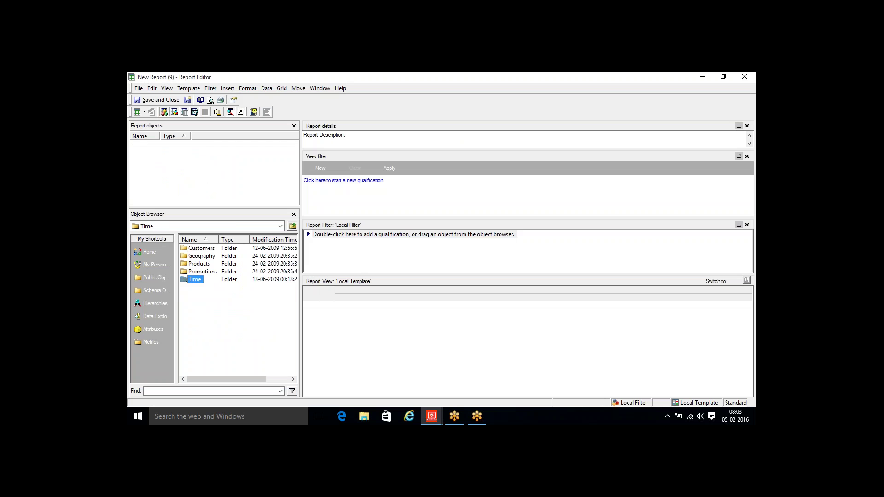
double_click(193, 279)
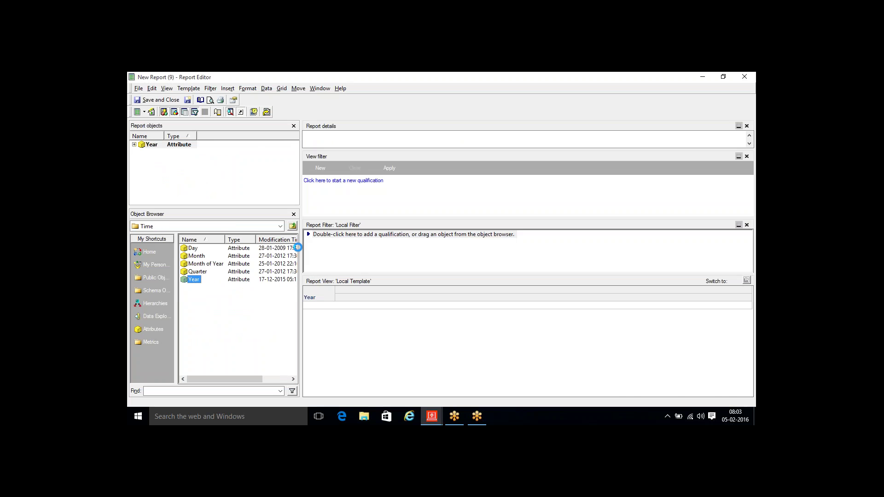
click(293, 226)
double_click(198, 263)
double_click(197, 264)
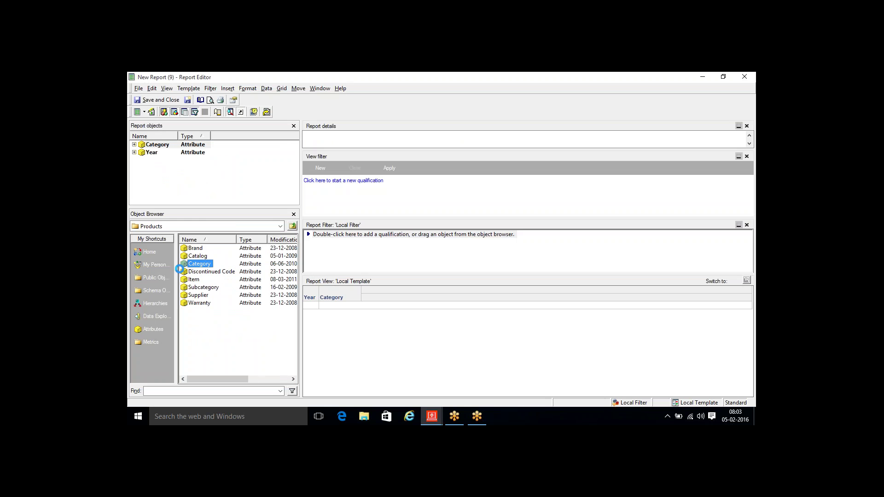
click(152, 278)
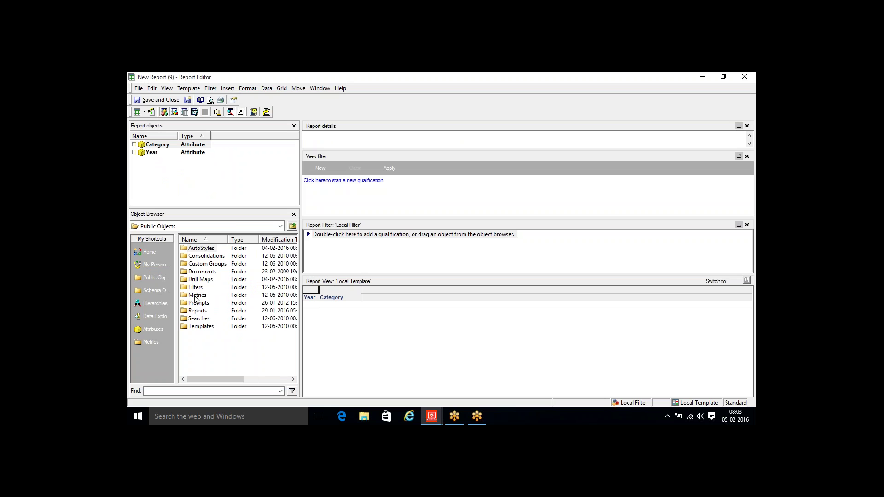
Open Metrics > Sales Metrics, then add and remove the Average Revenue metric.
double_click(197, 295)
double_click(197, 287)
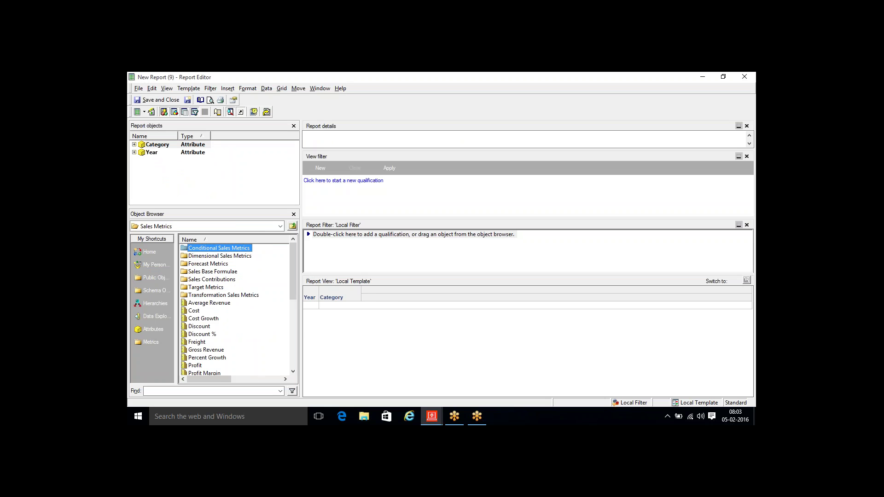
click(201, 303)
double_click(201, 304)
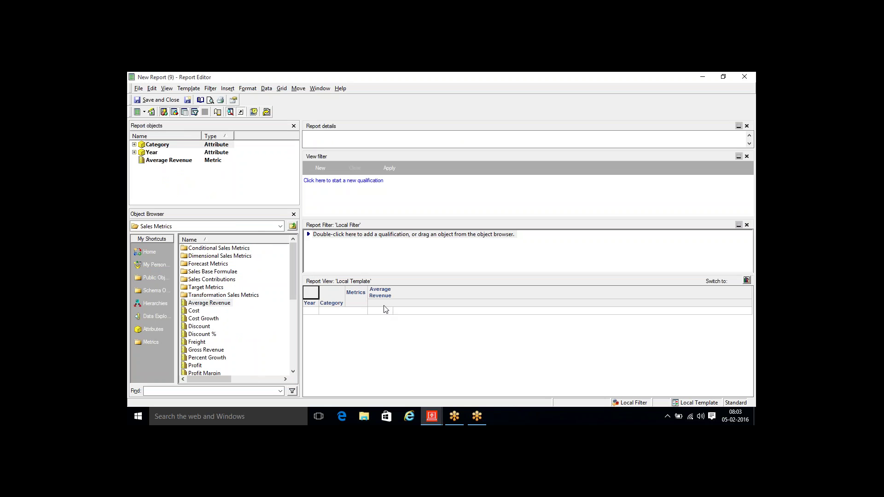
drag(382, 293, 215, 318)
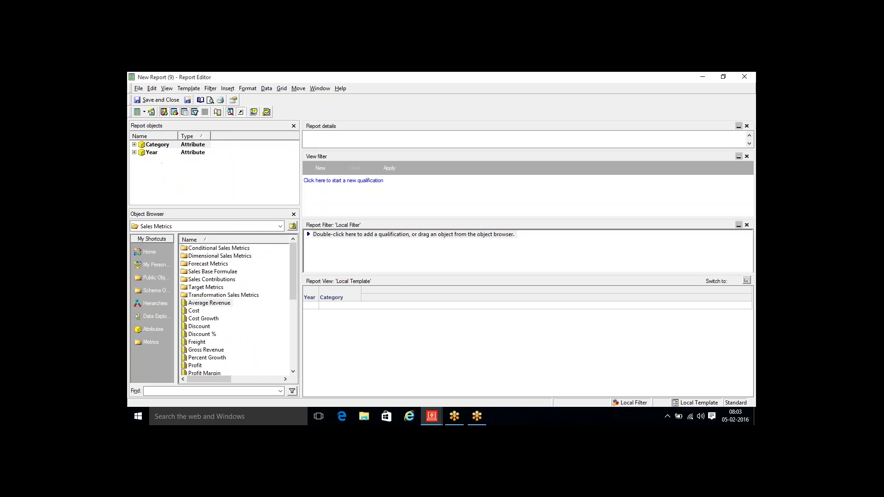
Add the Profit, Gross Revenue and Revenue metrics to the report.
double_click(195, 366)
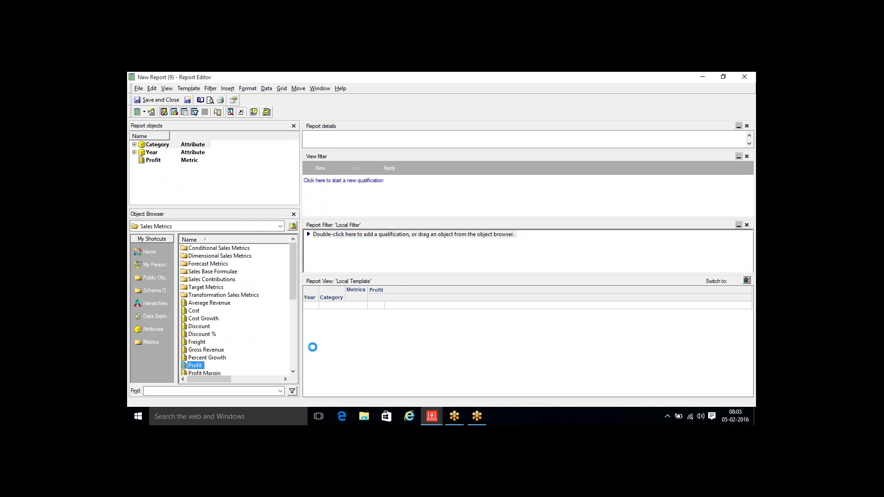
double_click(214, 351)
click(295, 358)
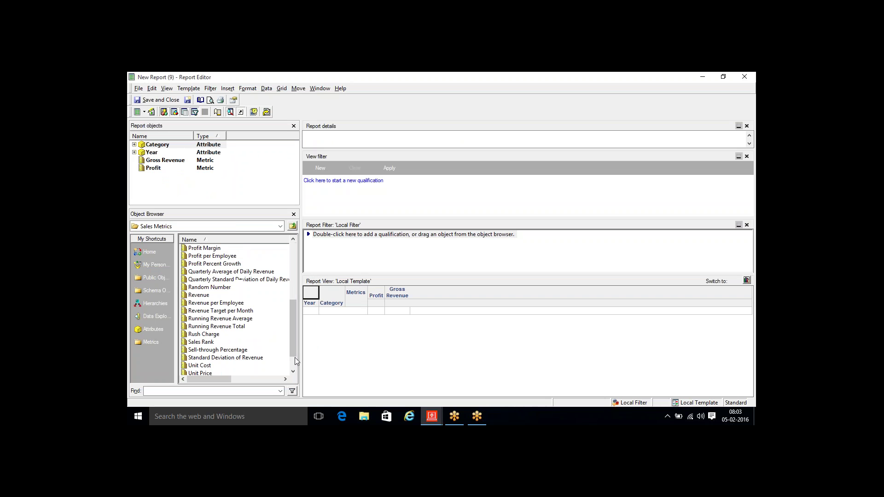
double_click(199, 295)
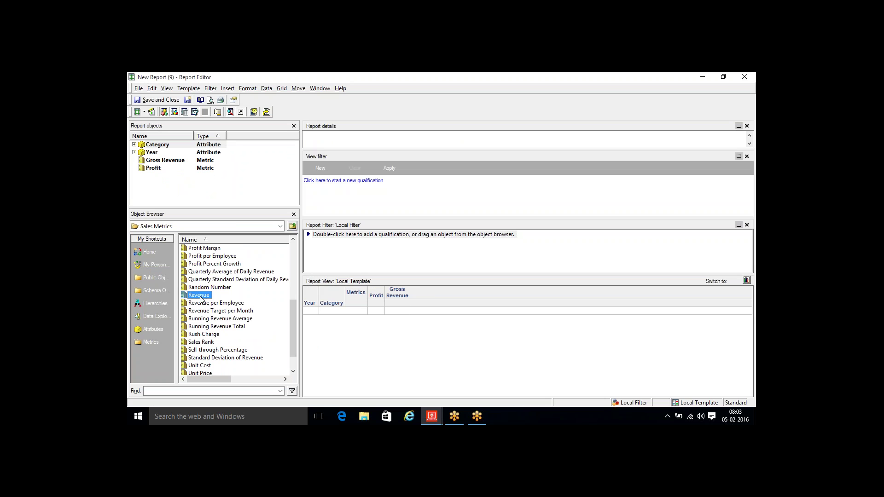
Run the report to show 12 rows of Profit, Gross Revenue and Revenue for 2010–2012.
key(F5)
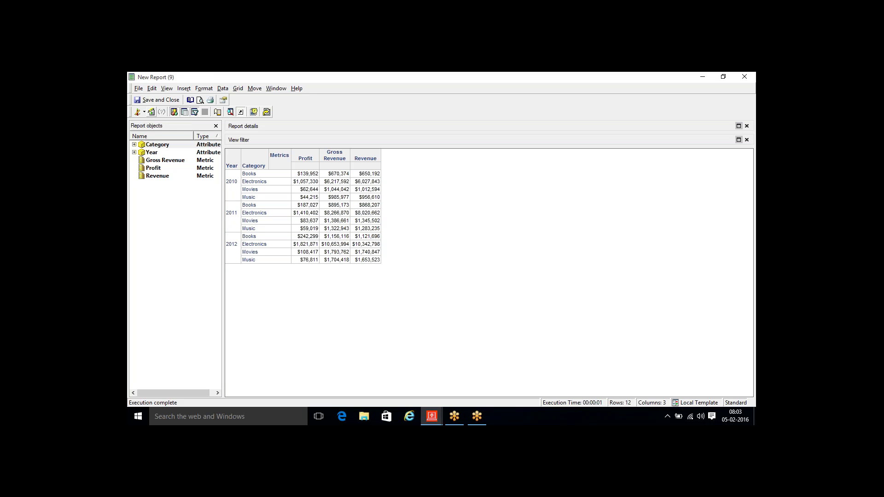
click(144, 113)
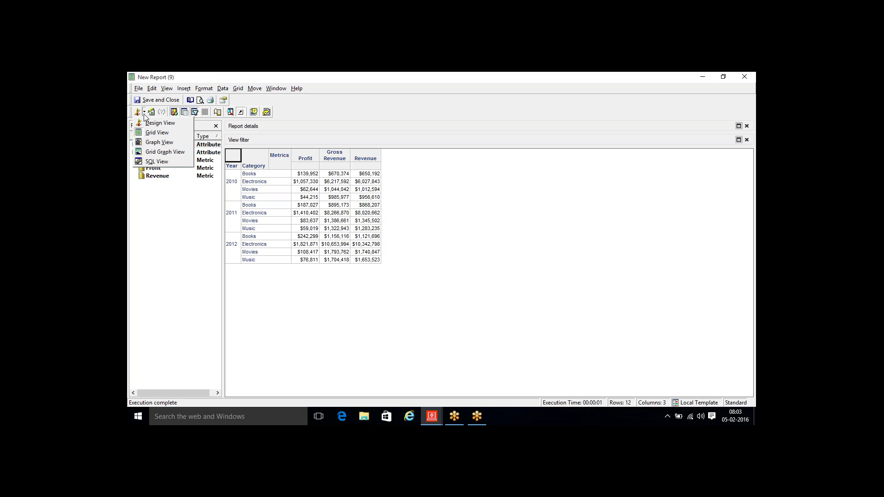
Switch the report display to Graph View.
click(160, 143)
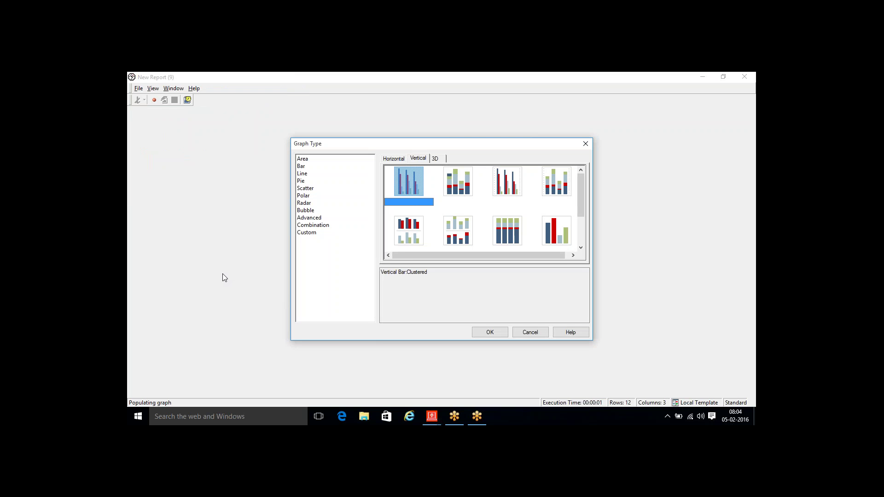
Preview the area, bar, line, pie and combination graph types.
click(305, 160)
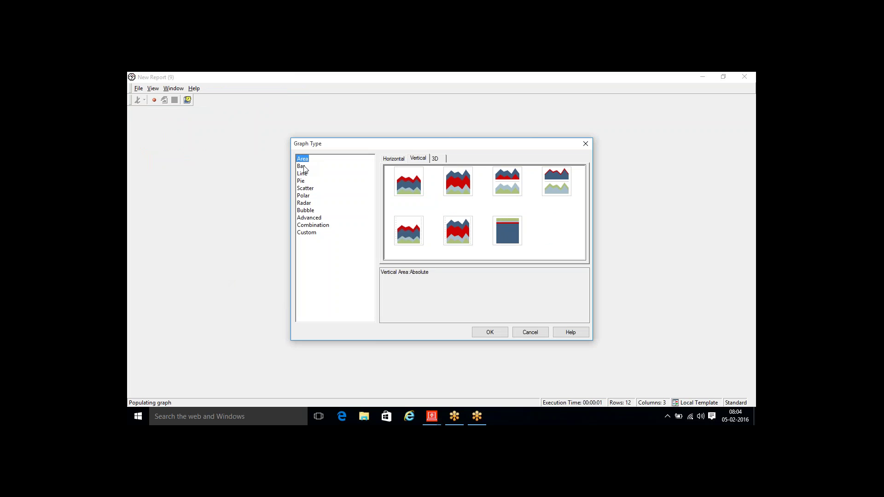
click(303, 167)
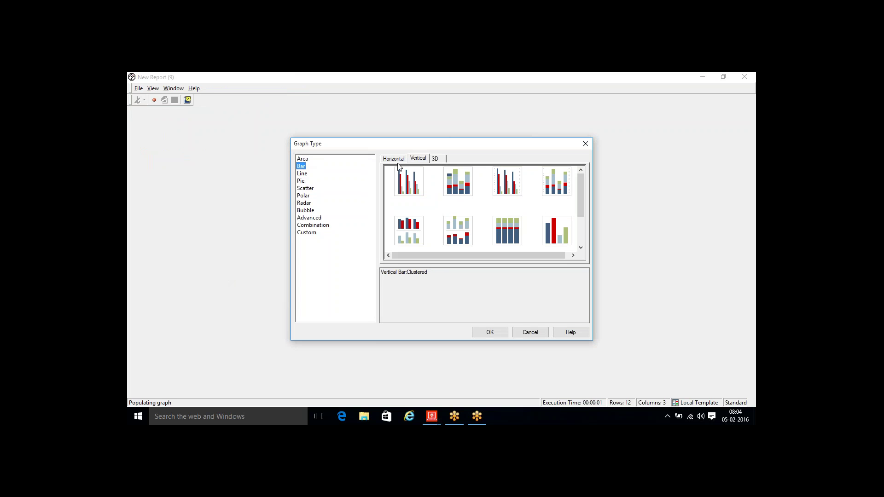
click(395, 159)
click(420, 159)
click(300, 175)
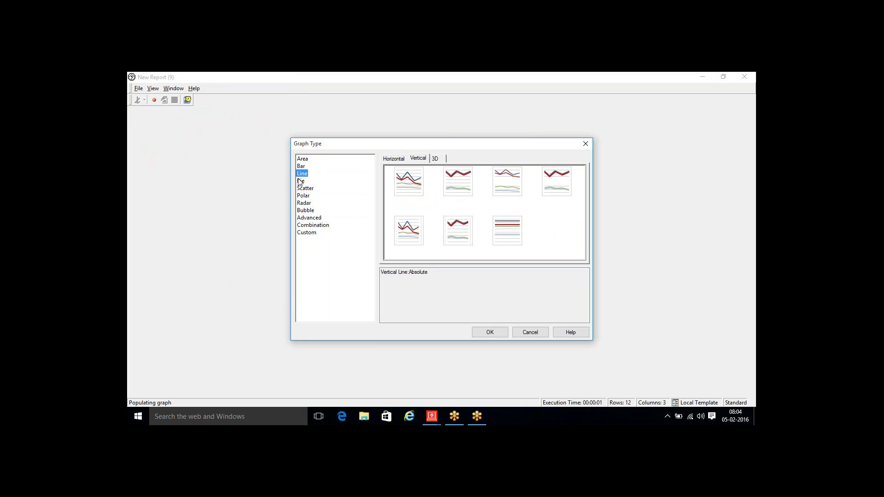
click(301, 181)
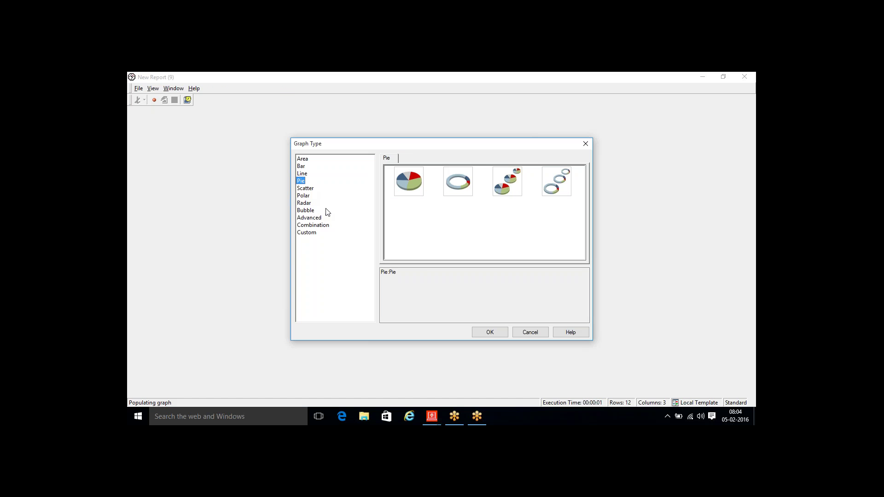
click(315, 226)
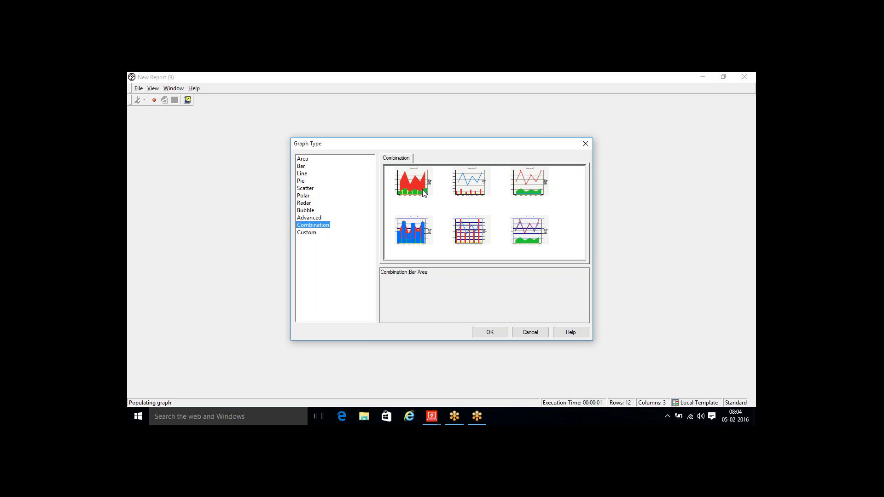
Set the graph type to a vertical absolute line graph.
click(304, 174)
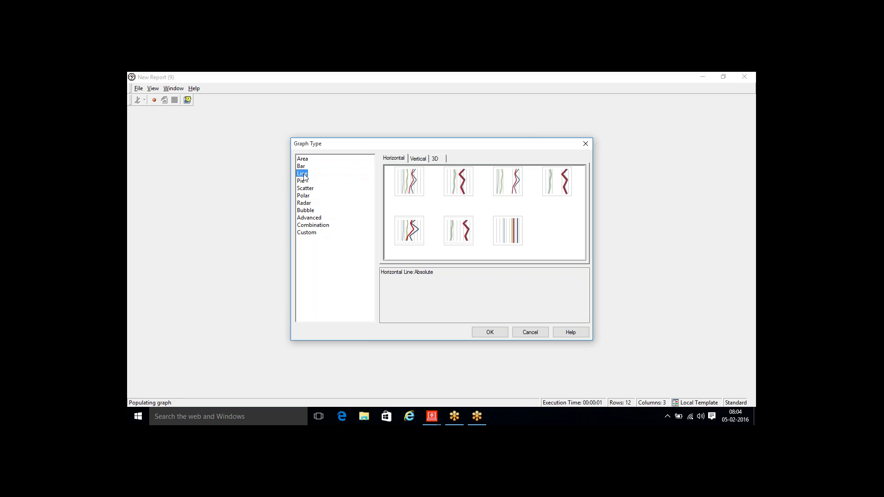
click(417, 161)
click(409, 181)
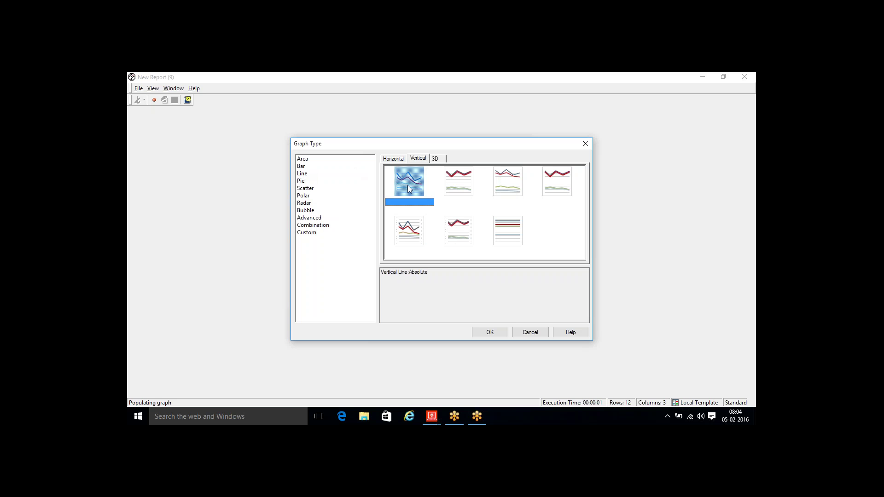
click(499, 332)
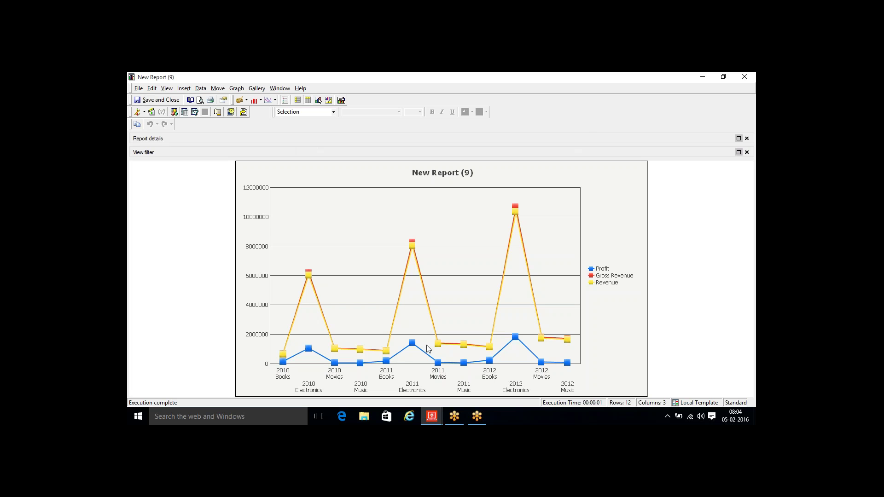
Change the graph type to a vertical clustered bar graph.
click(237, 89)
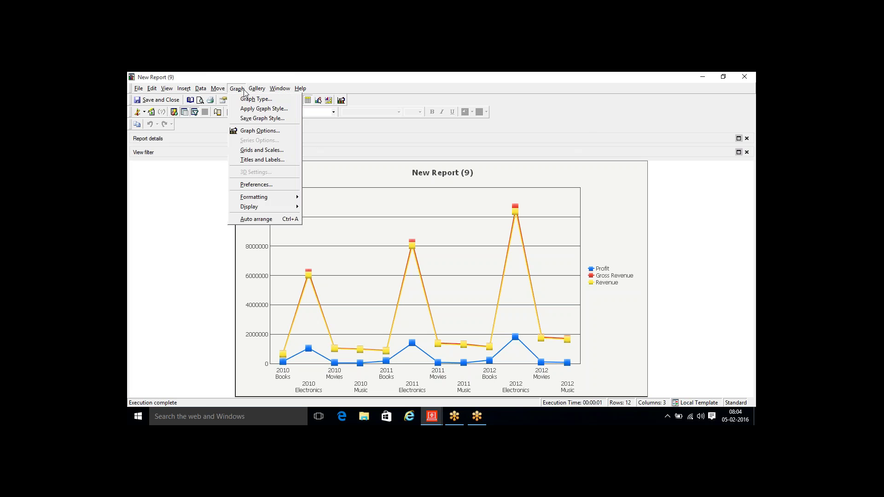
click(255, 99)
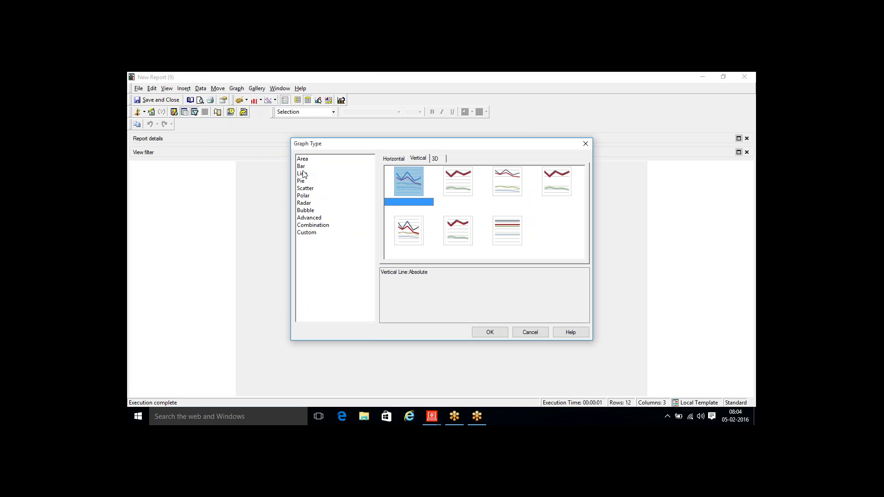
click(302, 166)
click(410, 181)
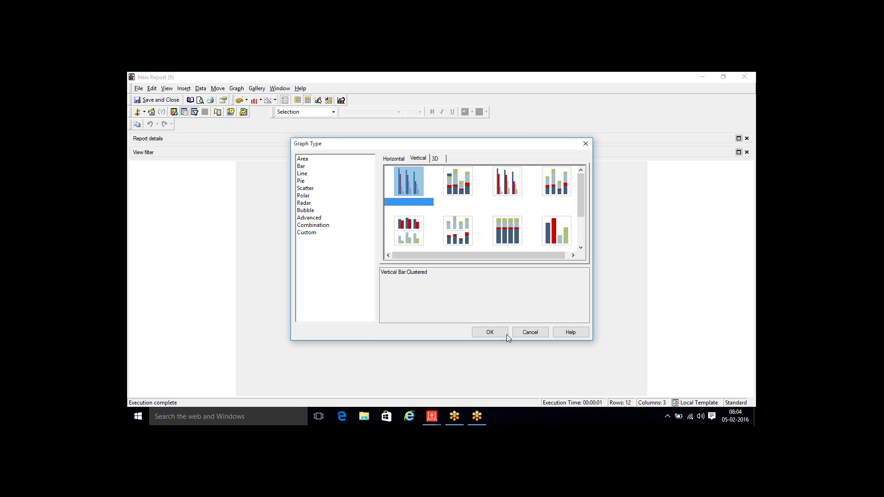
click(490, 333)
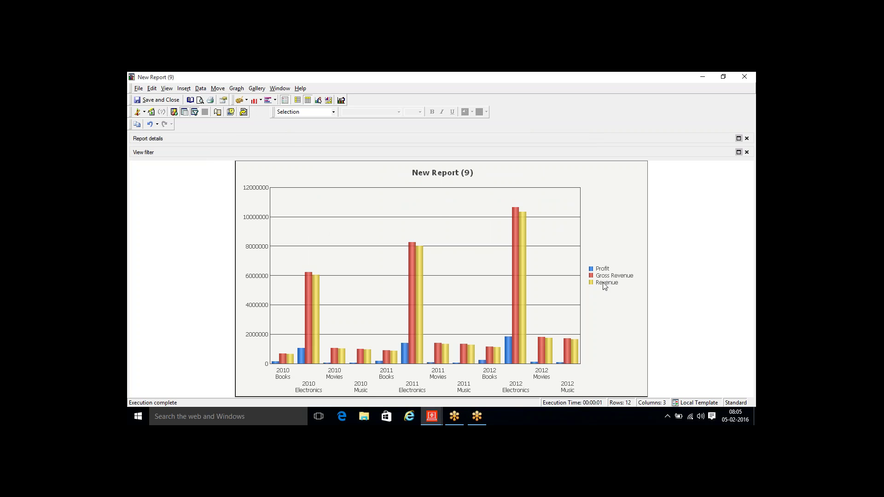
click(237, 88)
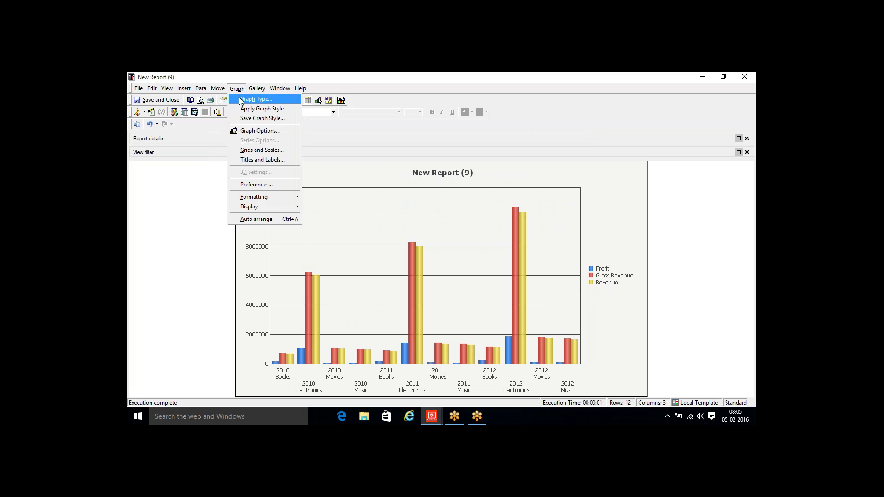
click(261, 185)
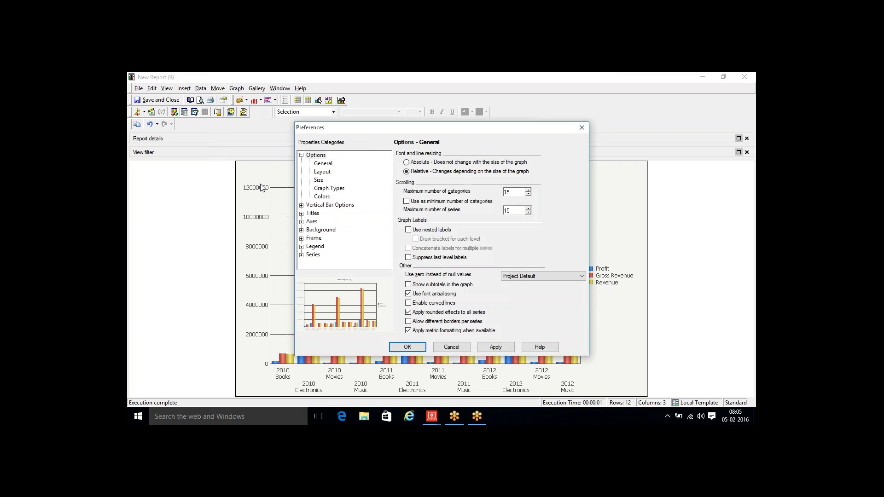
click(322, 205)
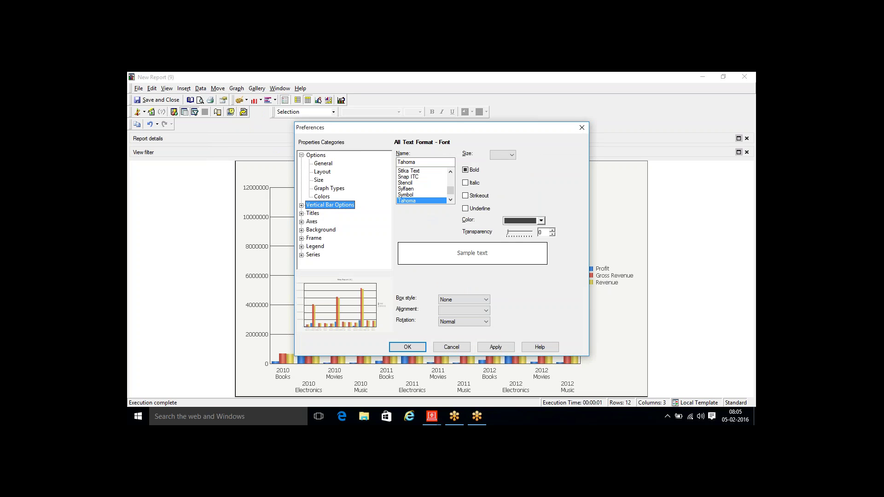
click(314, 213)
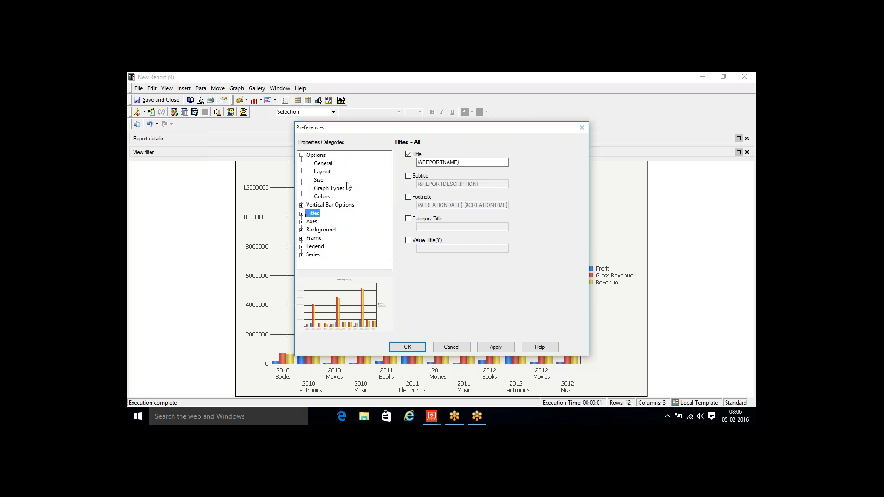
click(583, 130)
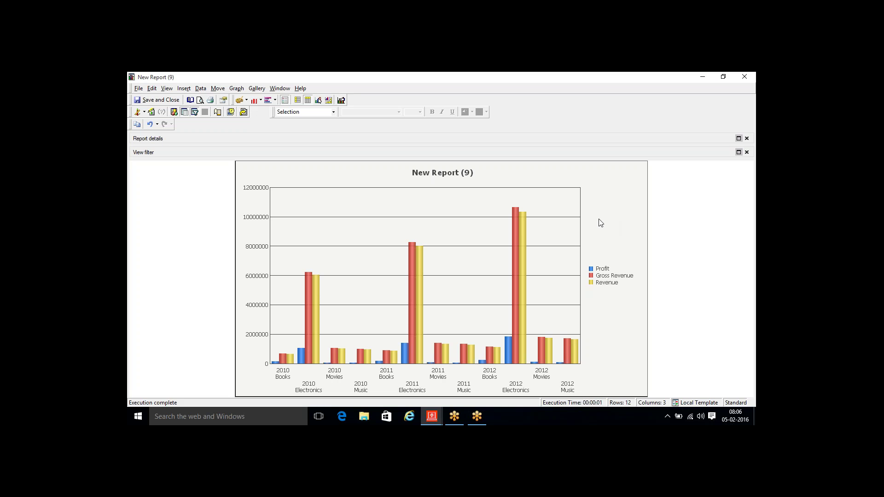
Set the graph background fill type to Texture with the Blue Sky texture.
right_click(601, 223)
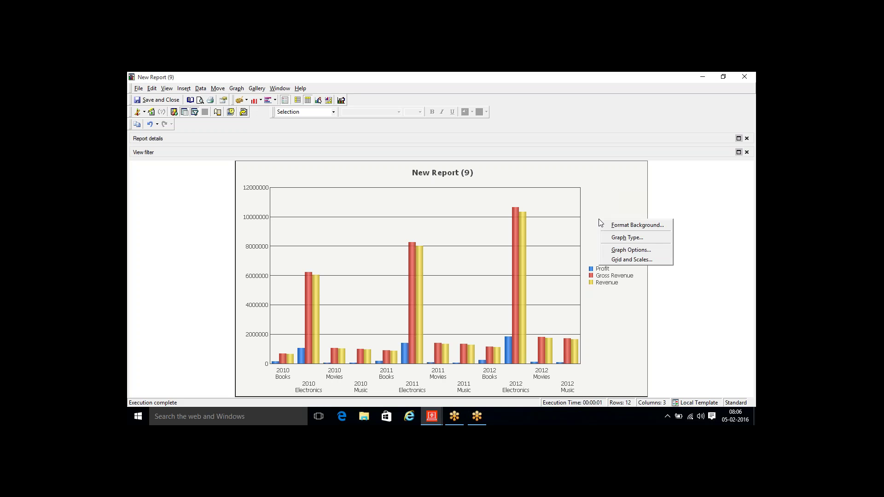
click(621, 225)
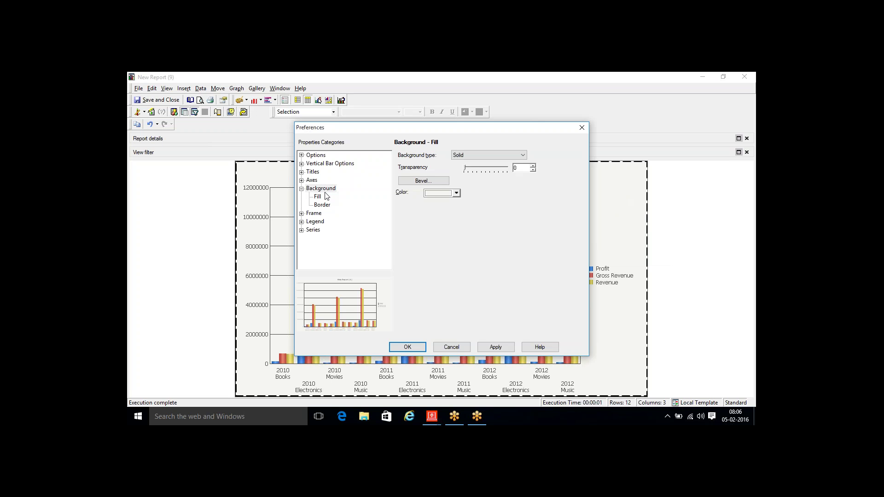
click(456, 193)
click(456, 192)
click(464, 156)
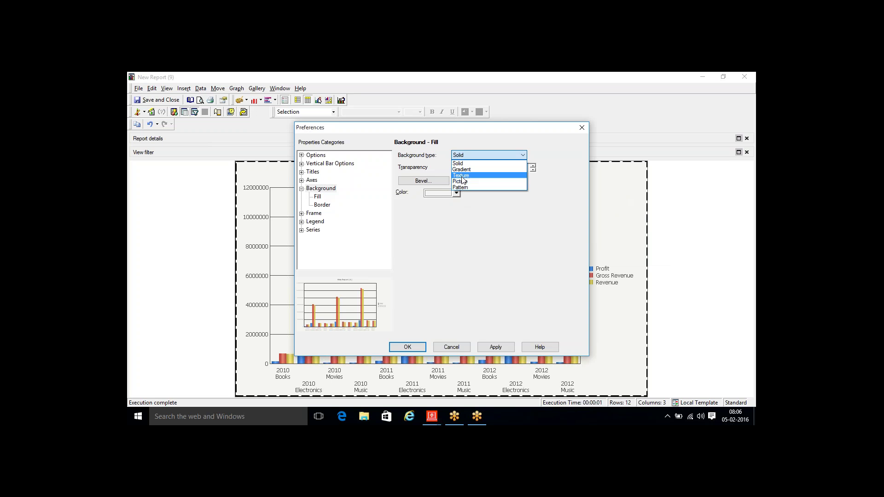
click(461, 175)
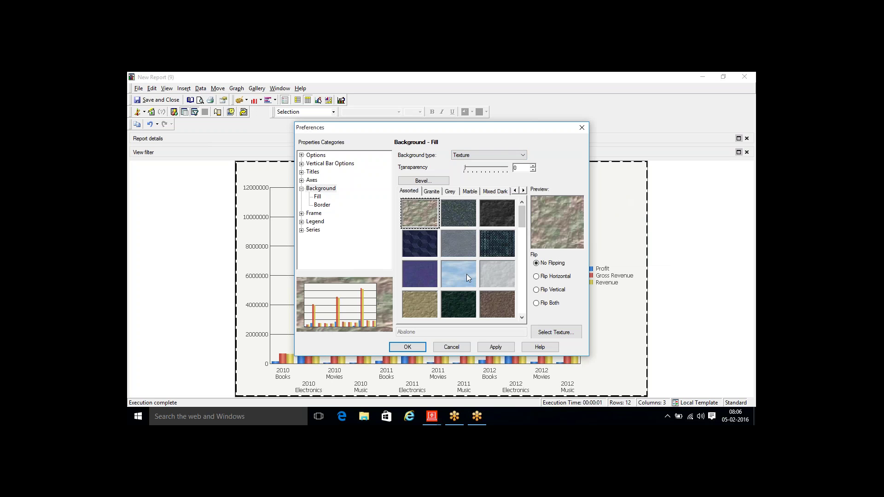
click(463, 273)
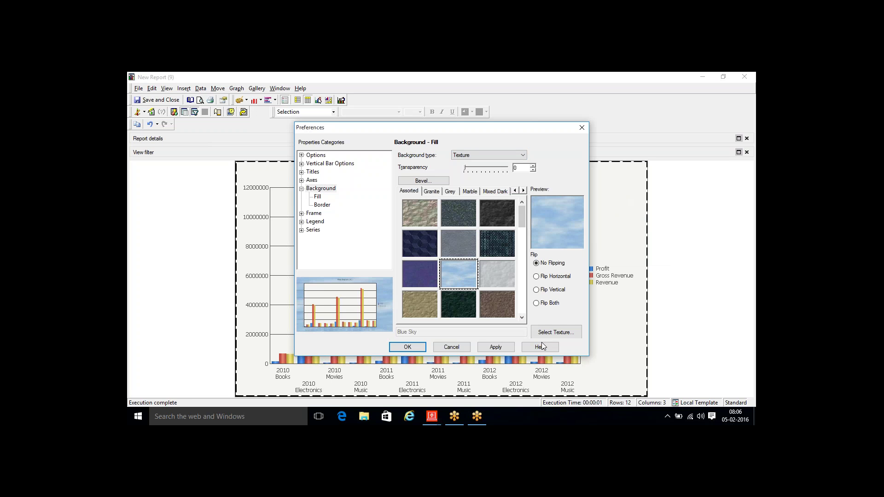
click(485, 350)
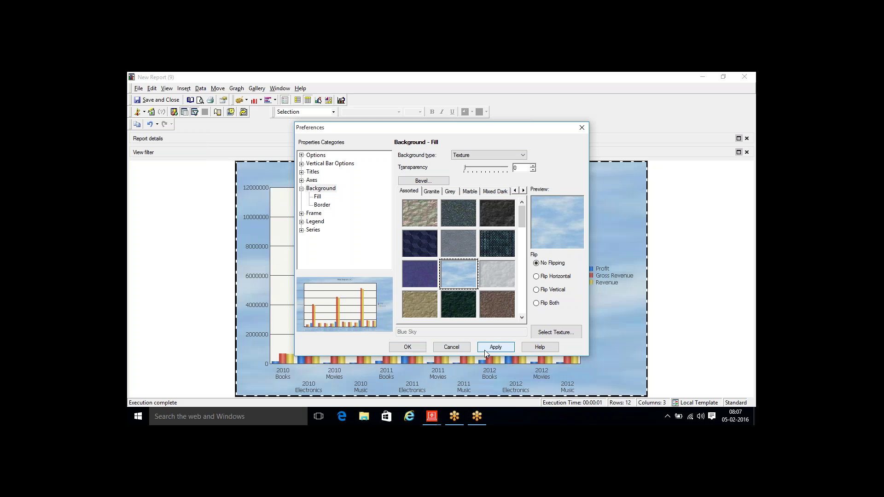
click(416, 348)
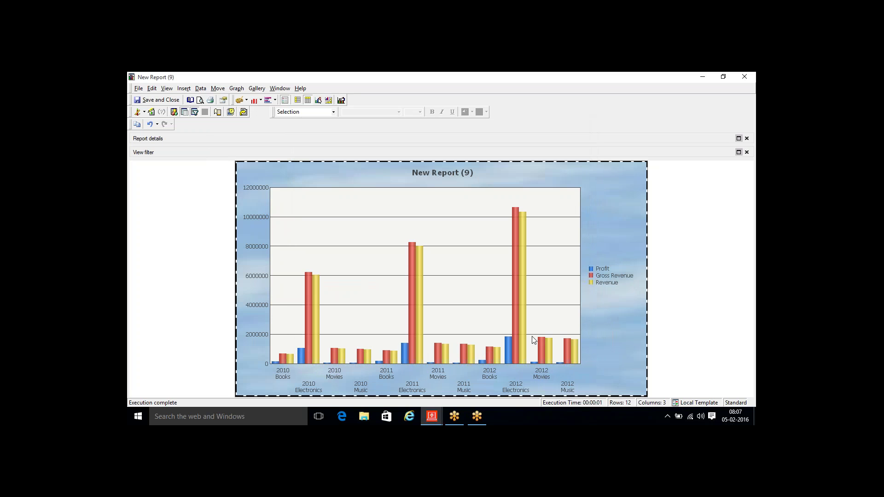
Give the graph's plot frame a light green solid fill.
right_click(454, 239)
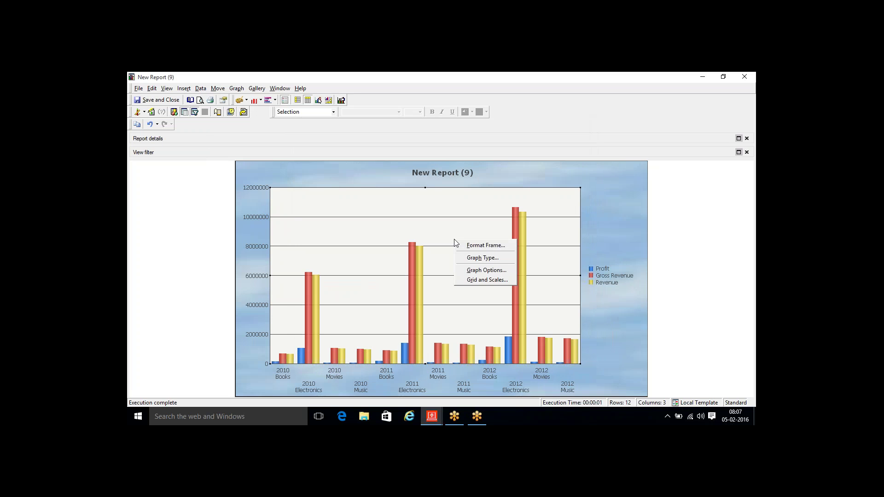
click(472, 245)
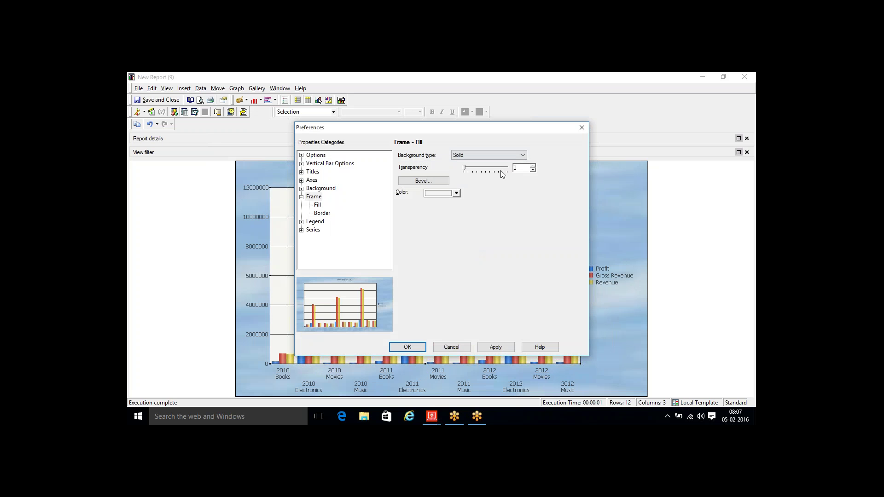
click(456, 193)
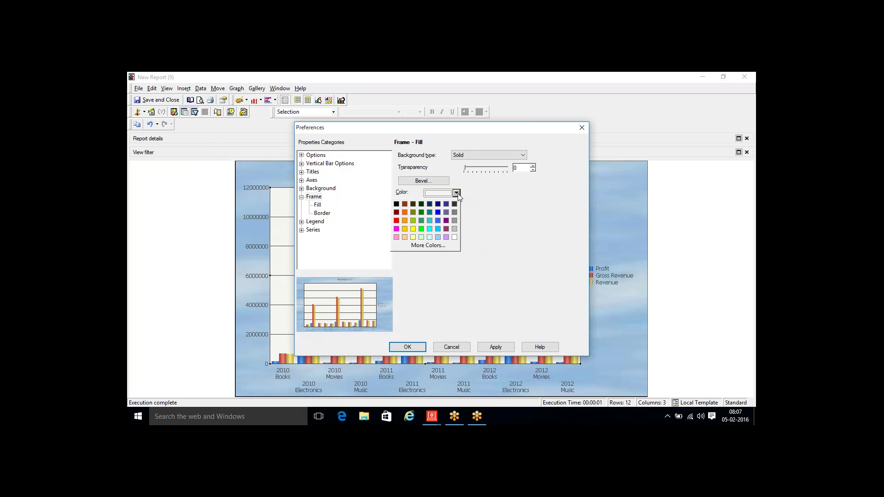
click(421, 238)
click(498, 350)
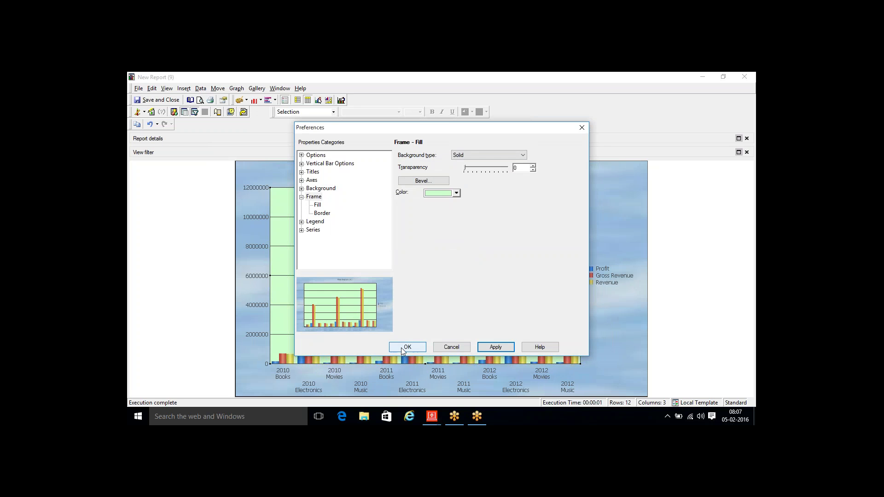
click(401, 347)
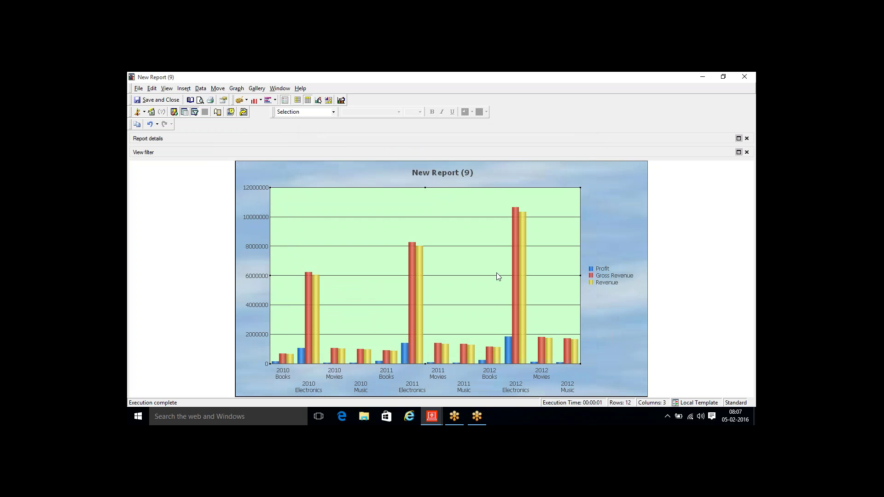
Select the chart's plot frame and decline switching the layout to manual.
click(413, 217)
drag(413, 217, 413, 217)
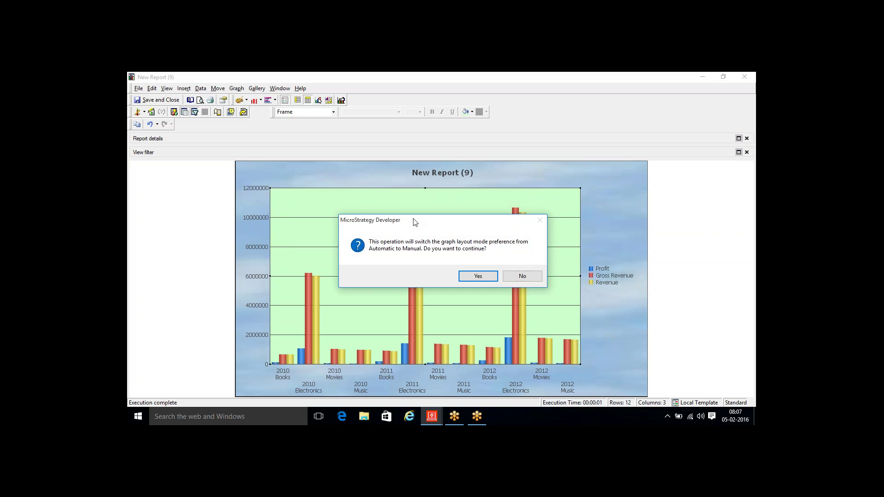
click(524, 276)
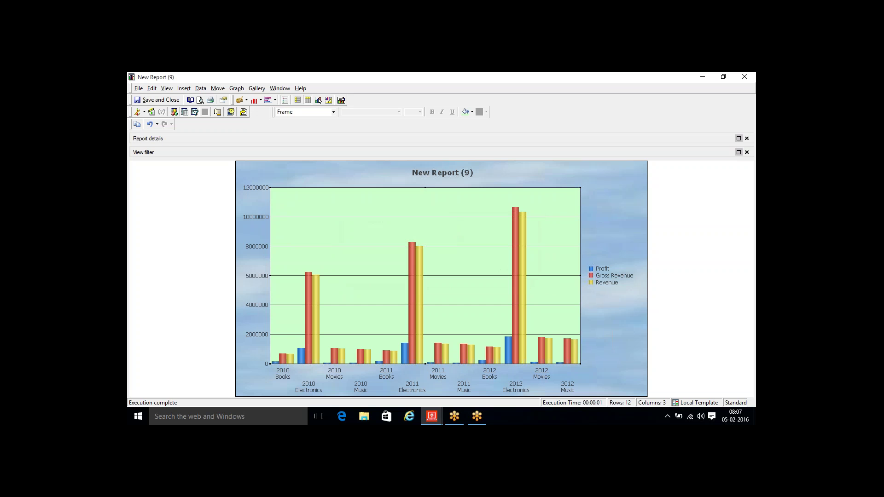
Uncheck Show Major for the Y1 axis grid under Grids and Scales and apply.
click(442, 217)
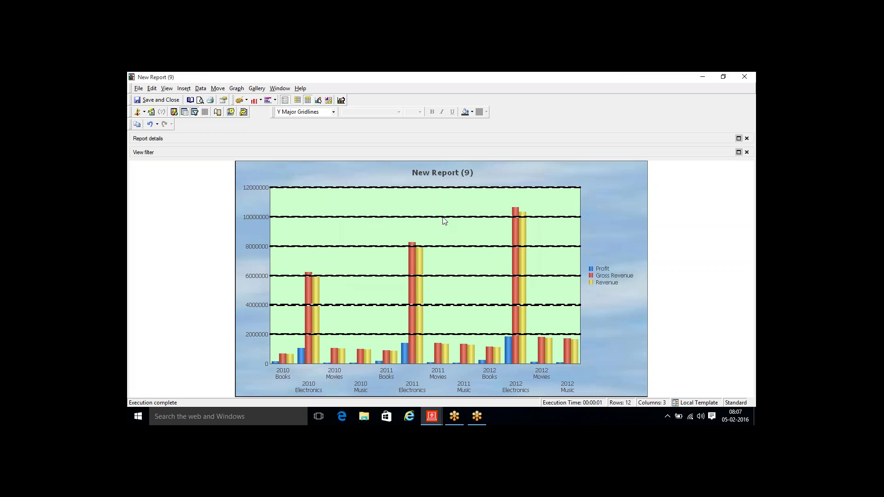
right_click(445, 221)
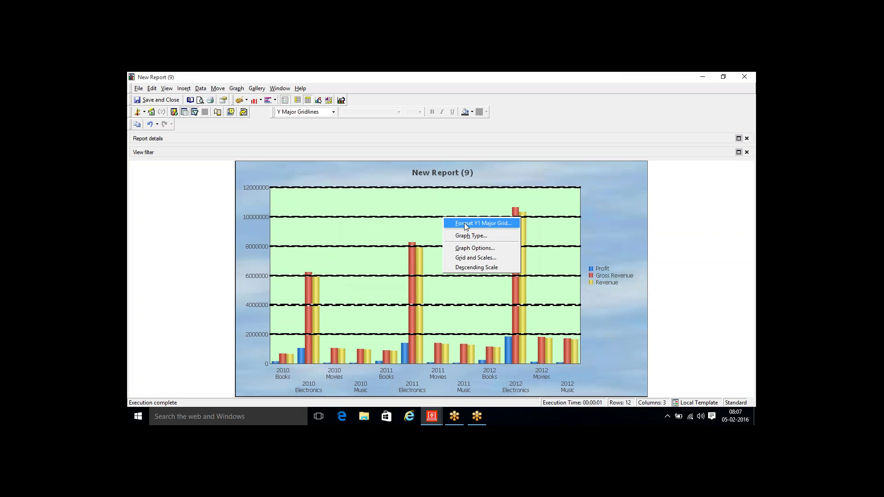
click(464, 223)
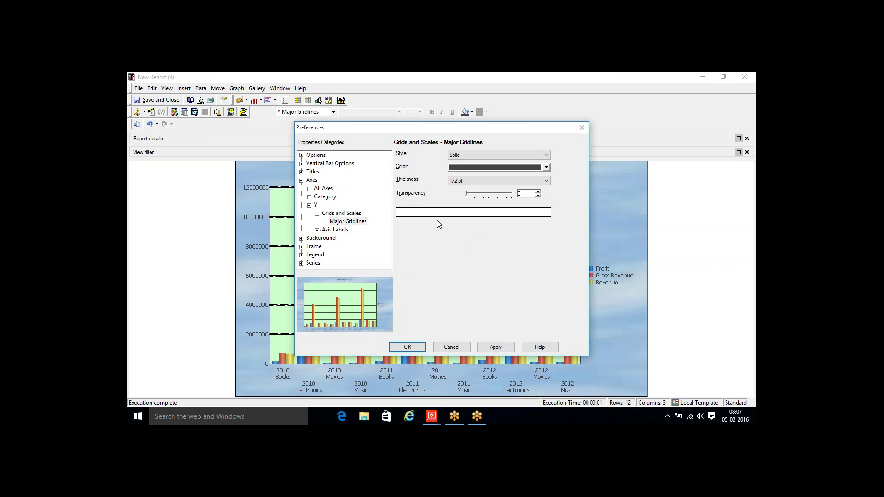
click(328, 213)
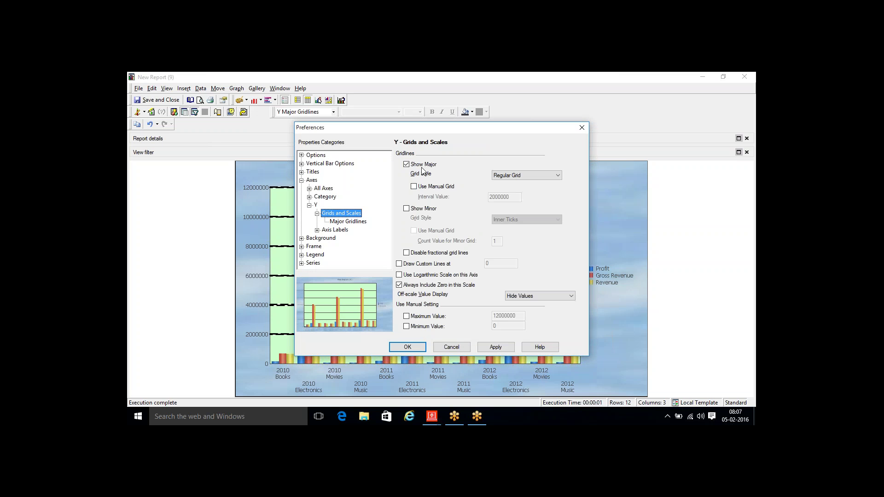
click(406, 164)
click(496, 347)
click(408, 347)
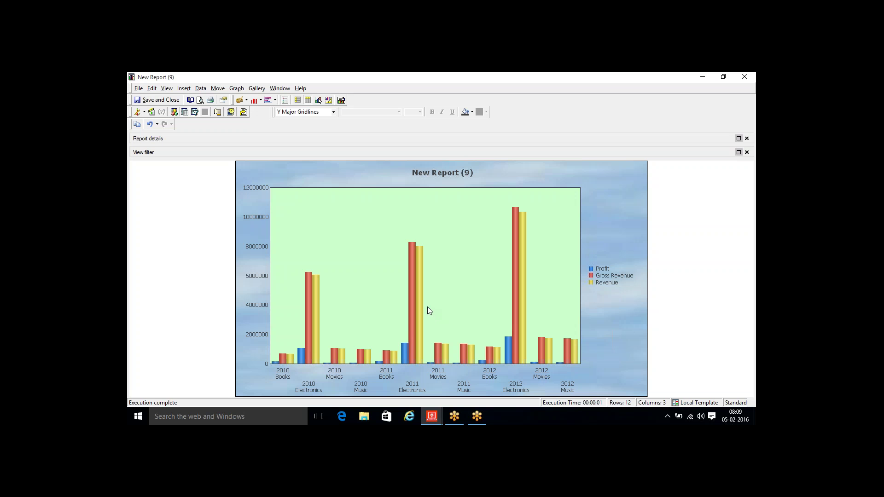
Fill the Gross Revenue bars maroon instead of red via Format Bar Riser.
right_click(413, 309)
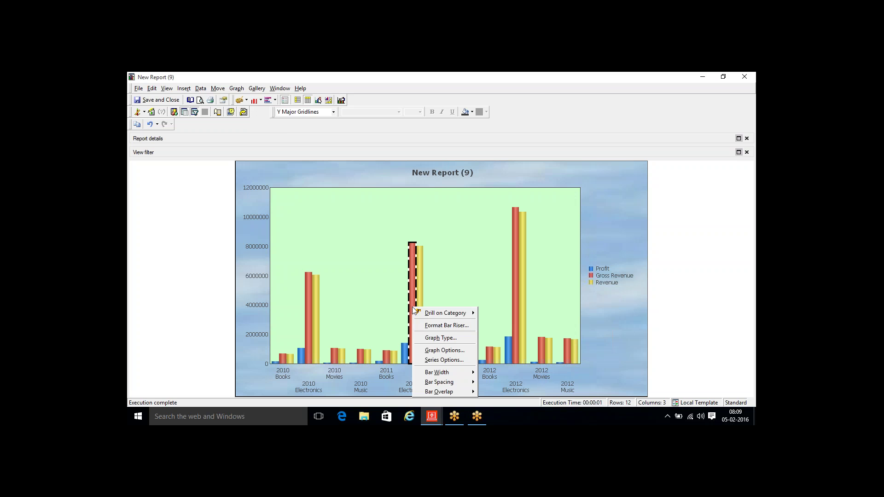
click(434, 325)
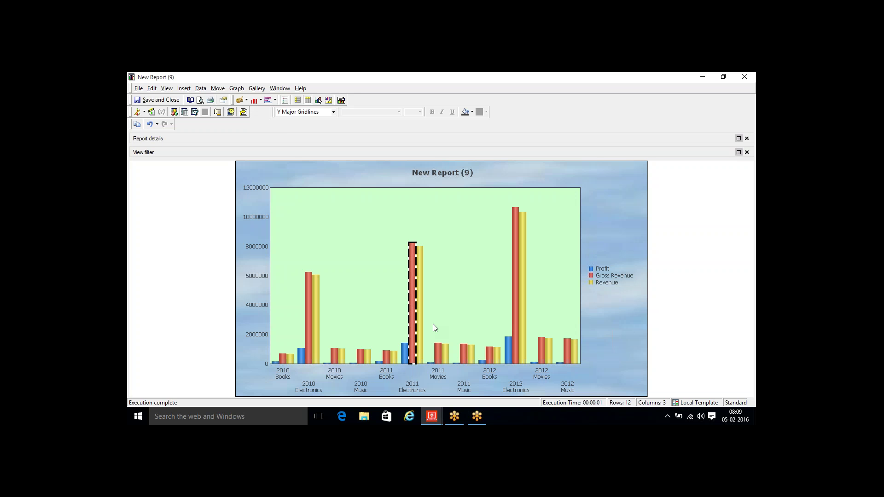
click(456, 194)
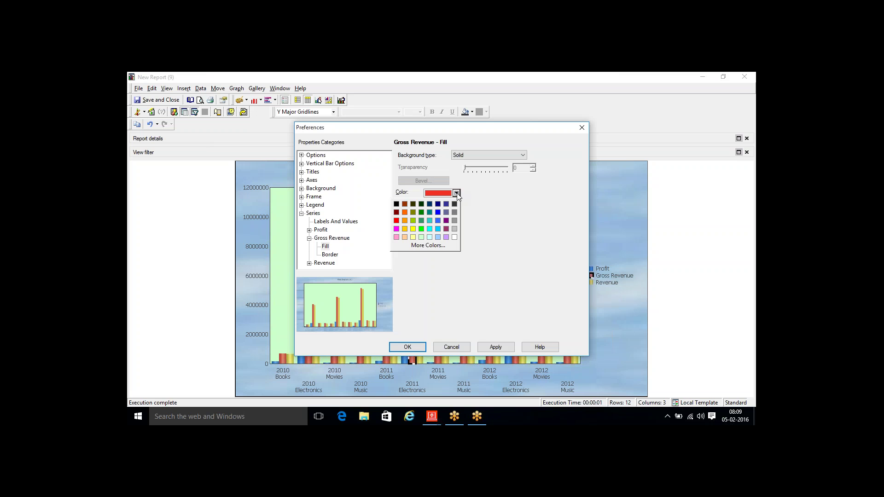
click(446, 228)
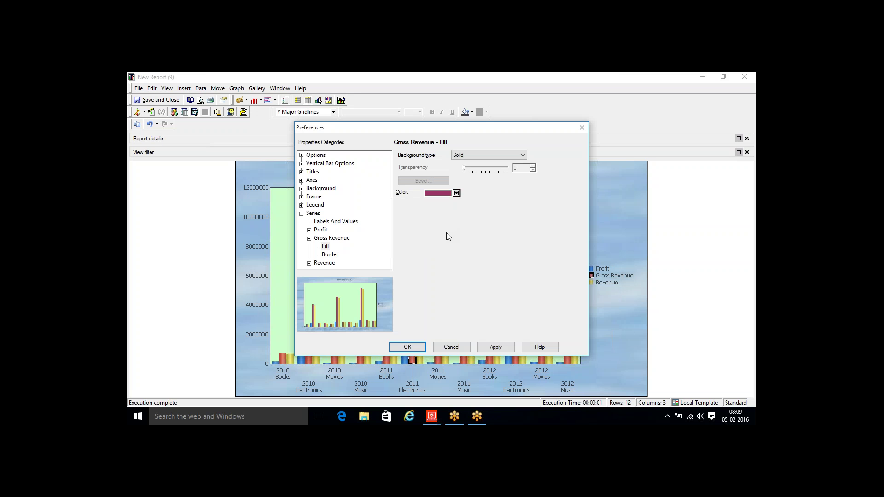
click(496, 347)
click(419, 348)
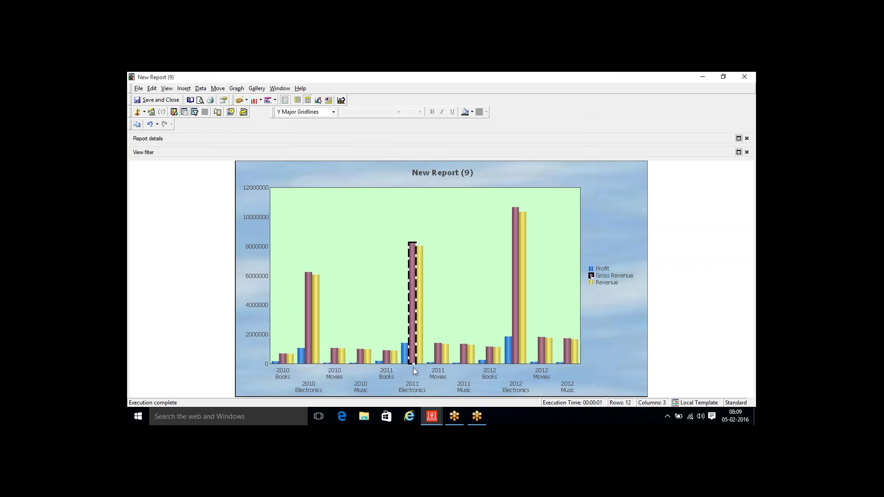
click(476, 304)
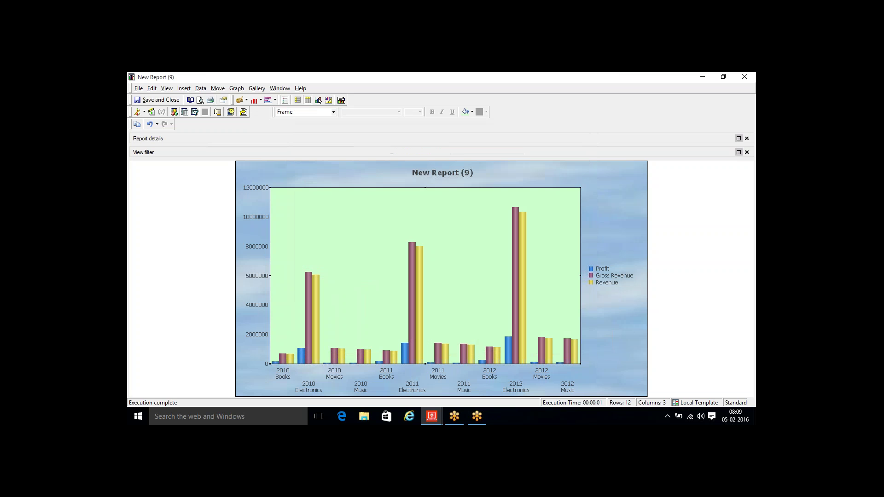
click(418, 302)
Fill the Revenue bars black instead of yellow, after briefly trying pink.
right_click(418, 302)
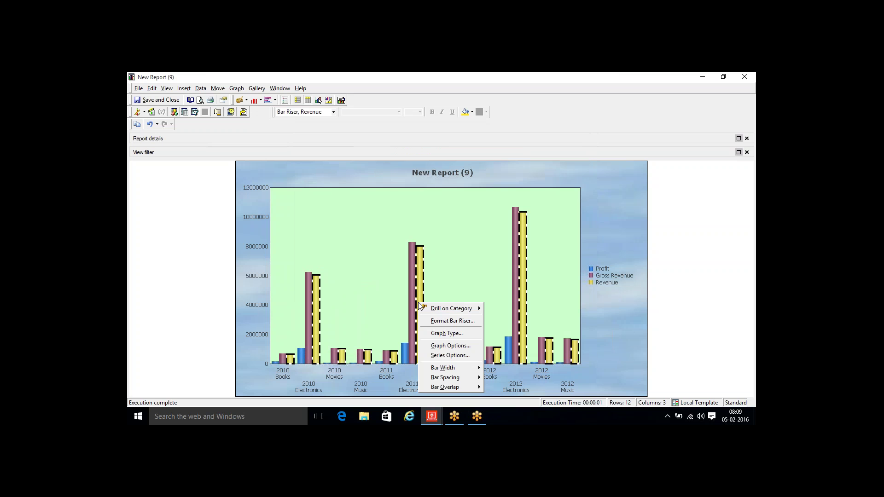
click(437, 321)
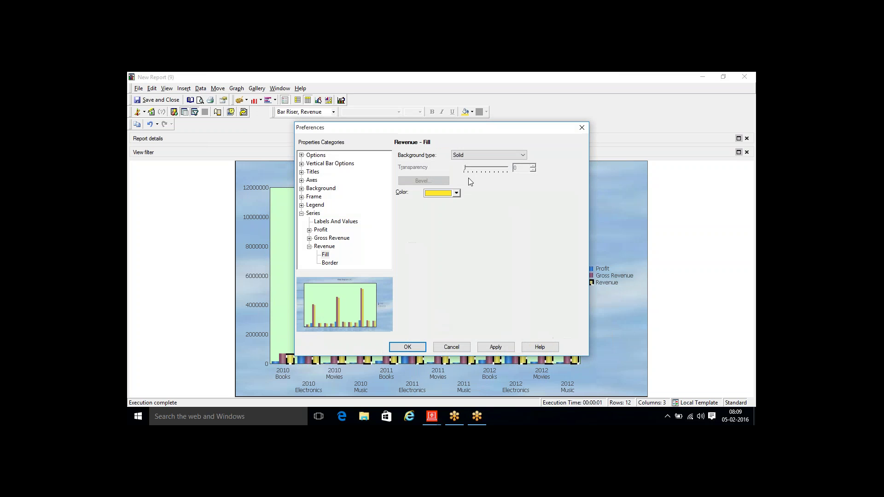
click(456, 194)
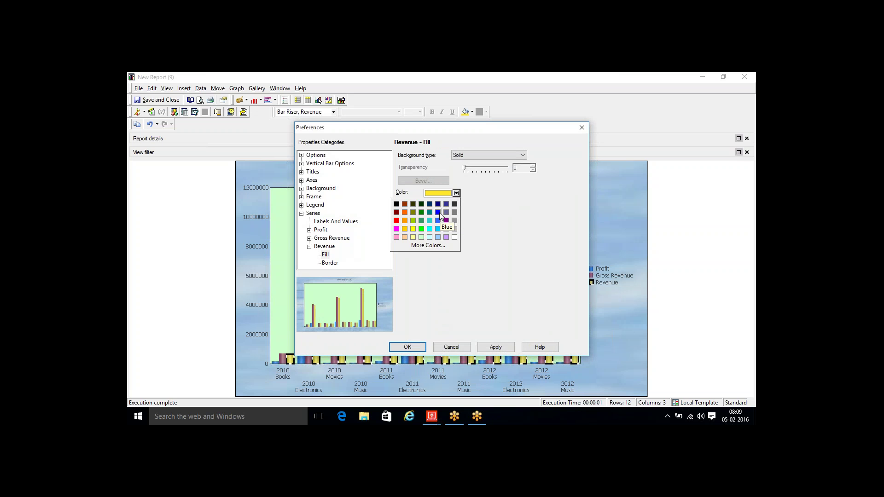
click(396, 229)
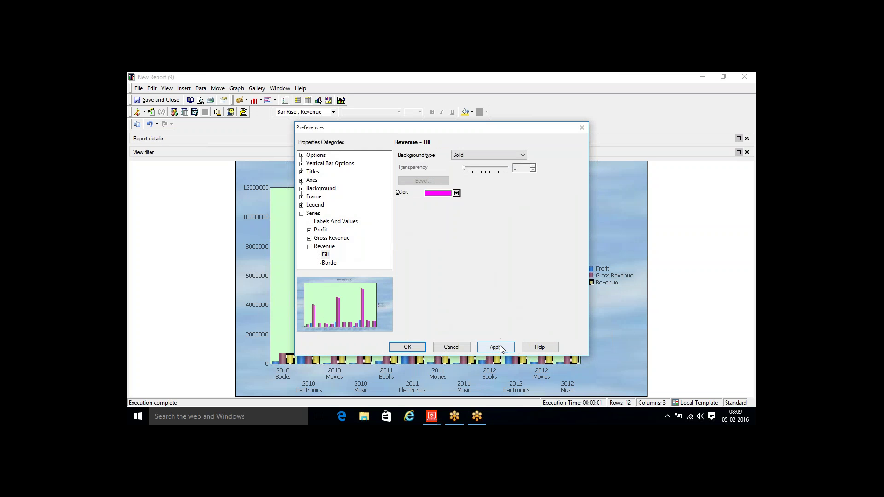
click(456, 192)
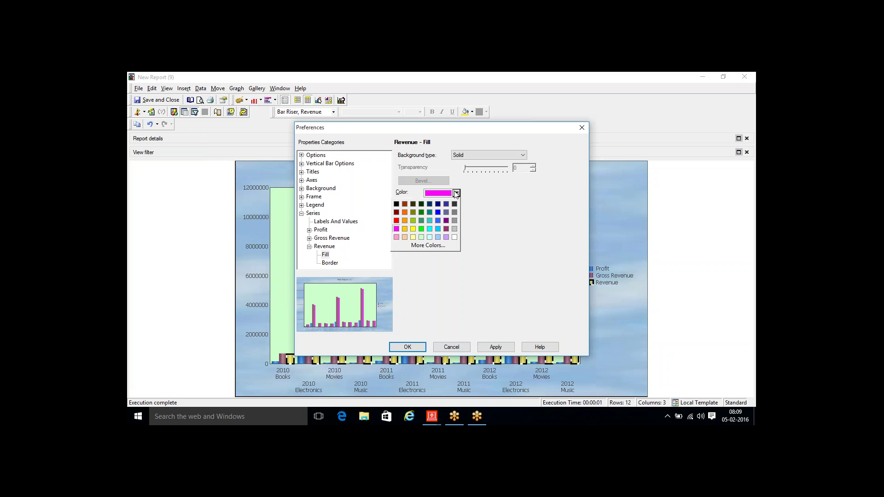
click(397, 204)
click(494, 346)
click(405, 346)
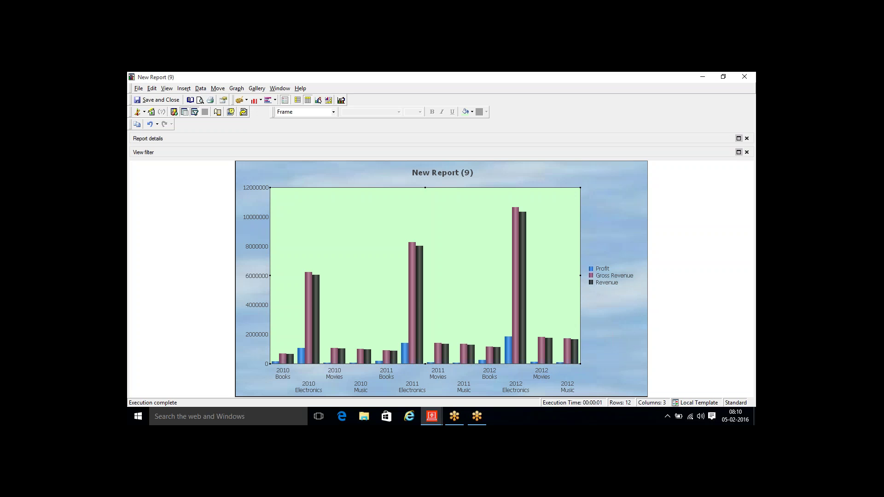
Set Show Selected Series As to Line for the Gross Revenue series.
right_click(414, 293)
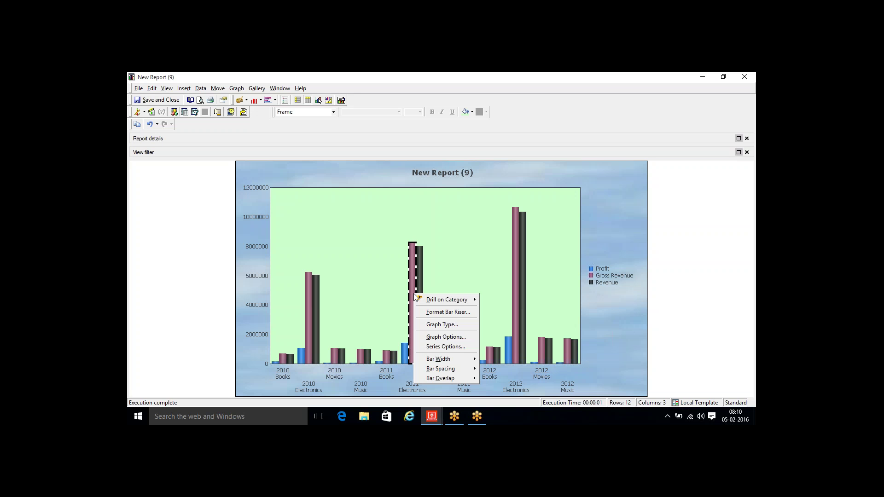
click(423, 308)
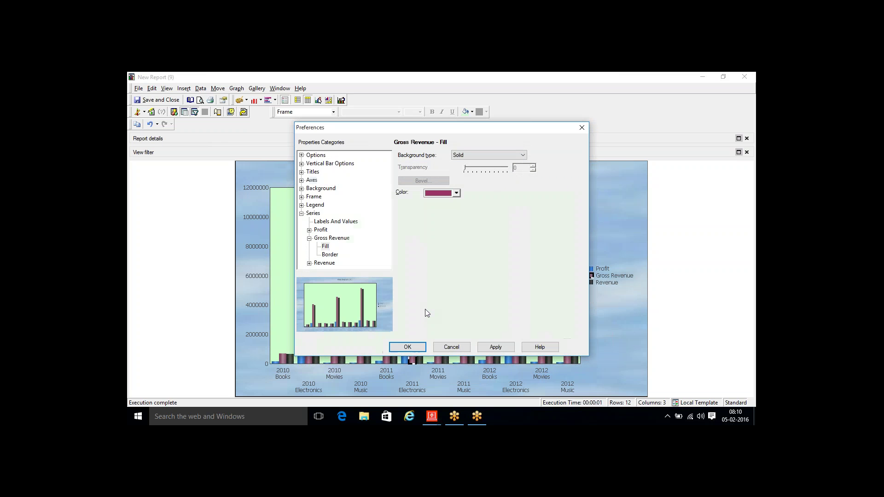
click(341, 239)
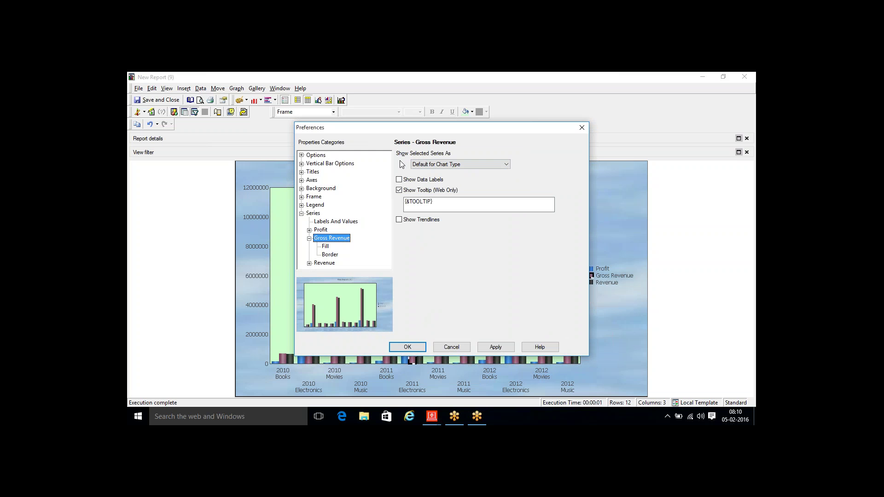
click(449, 168)
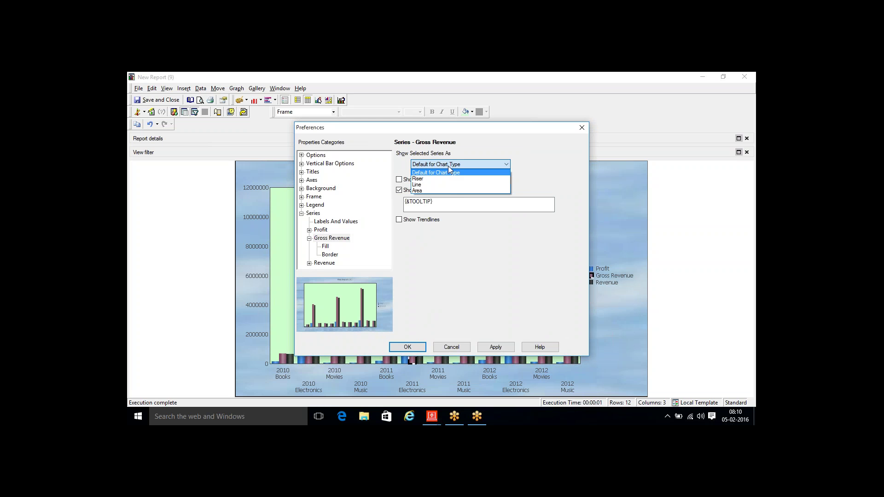
click(434, 185)
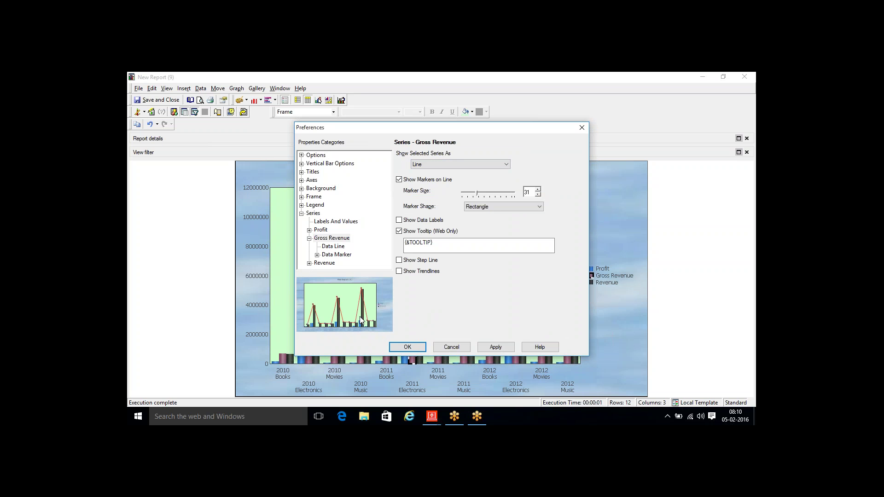
click(483, 348)
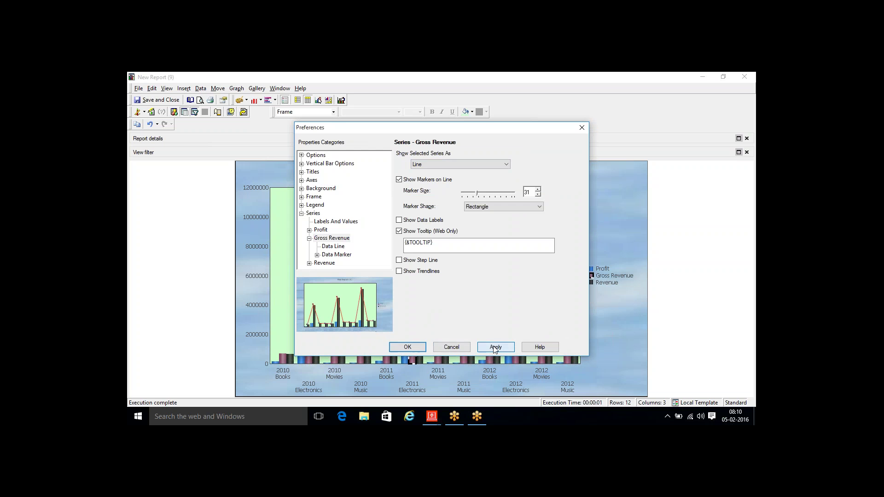
click(407, 347)
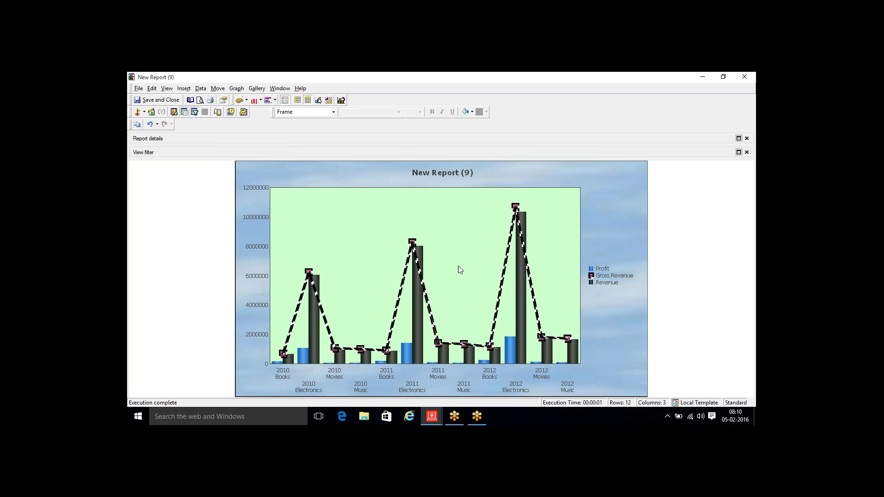
click(399, 299)
right_click(399, 303)
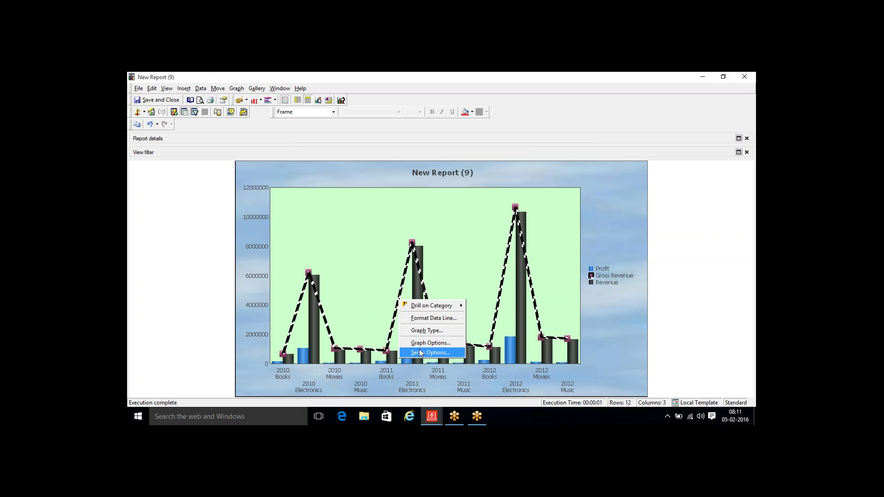
Color the Gross Revenue data line violet instead of red.
click(427, 321)
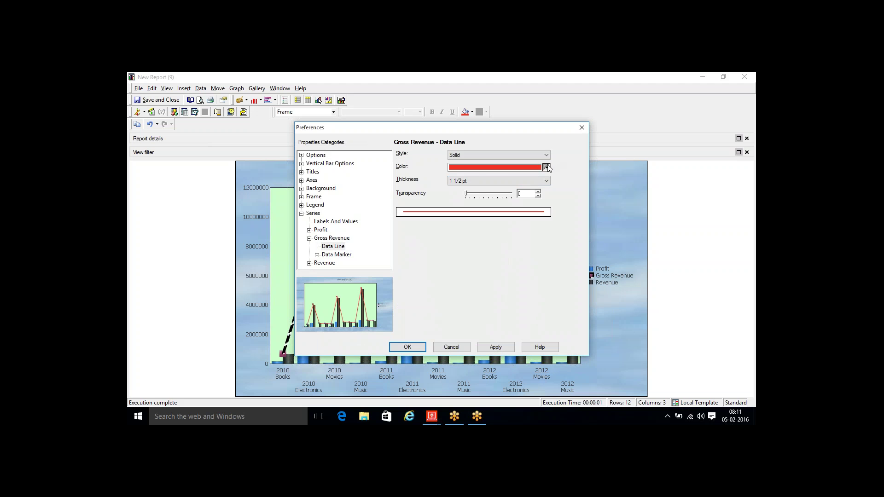
click(546, 167)
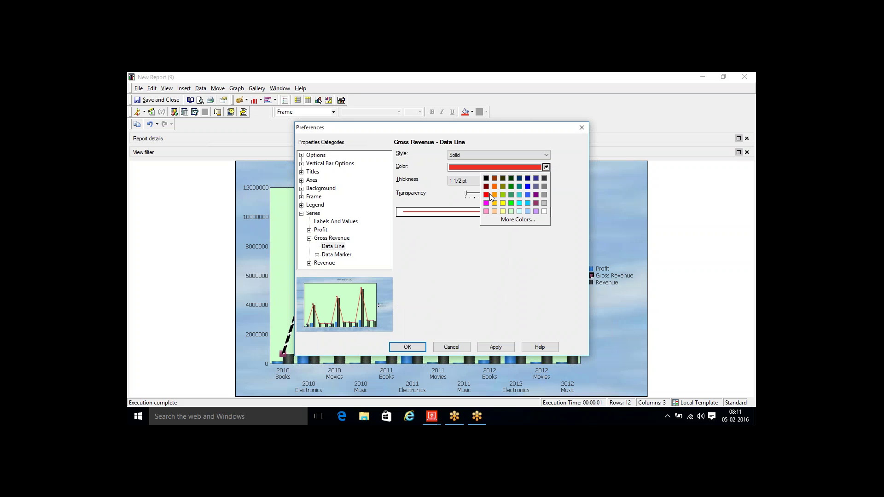
click(535, 195)
click(495, 347)
click(415, 348)
click(453, 251)
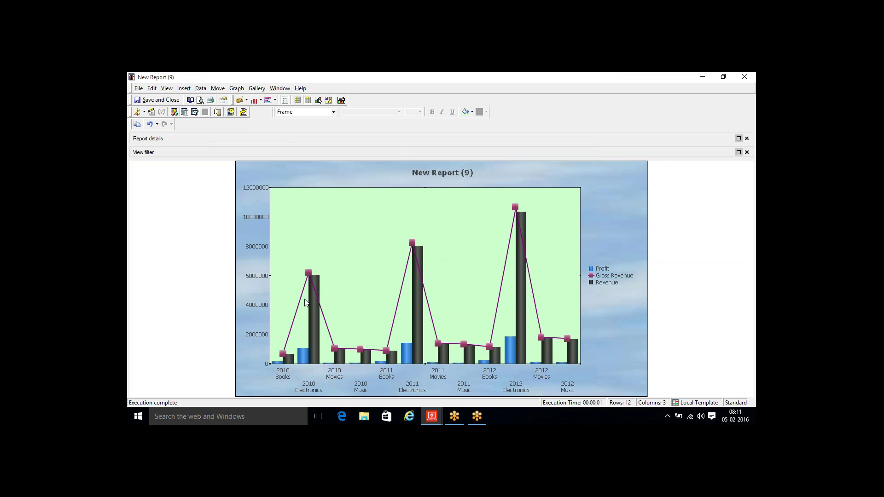
Set the Gross Revenue marker shape to X Shape and raise the marker size by one.
right_click(308, 272)
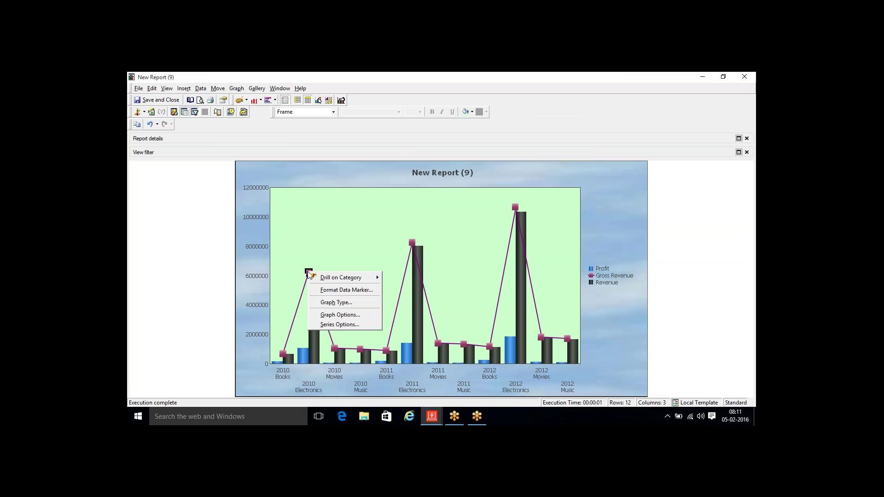
click(325, 292)
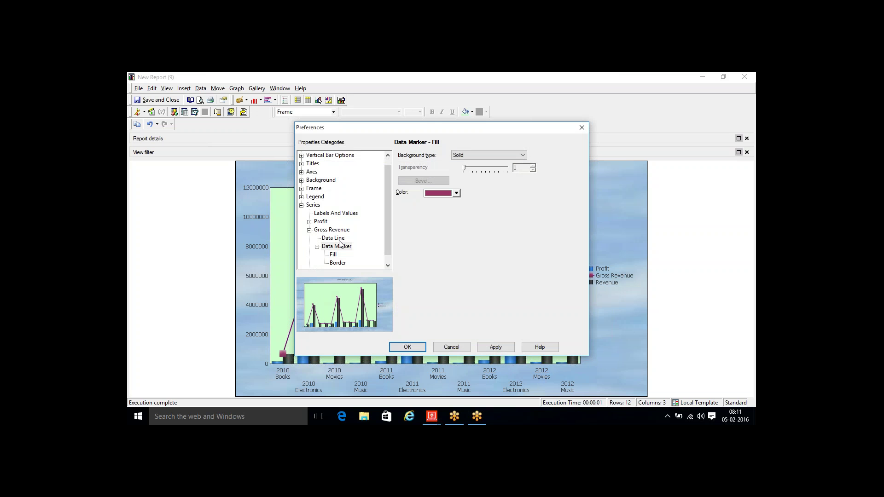
click(334, 230)
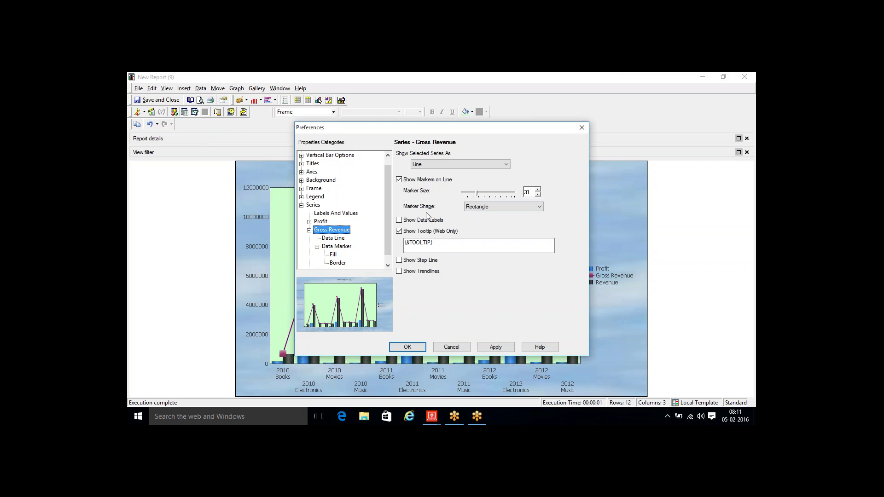
click(479, 210)
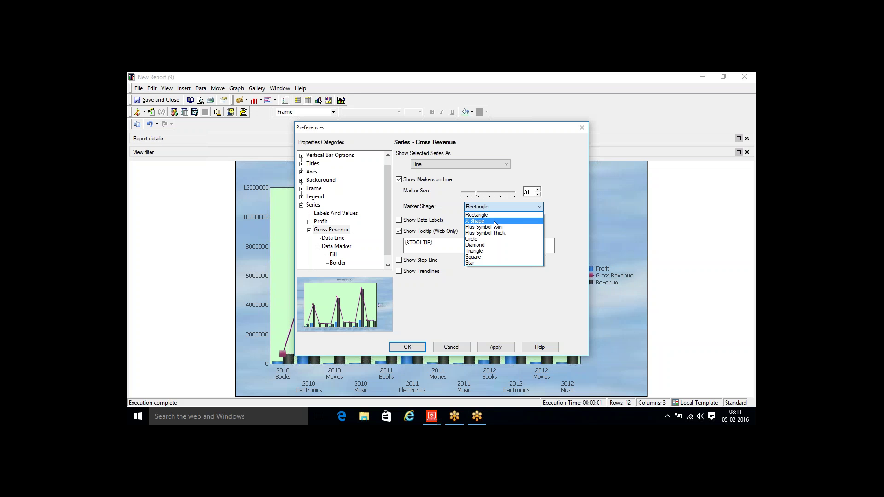
click(495, 224)
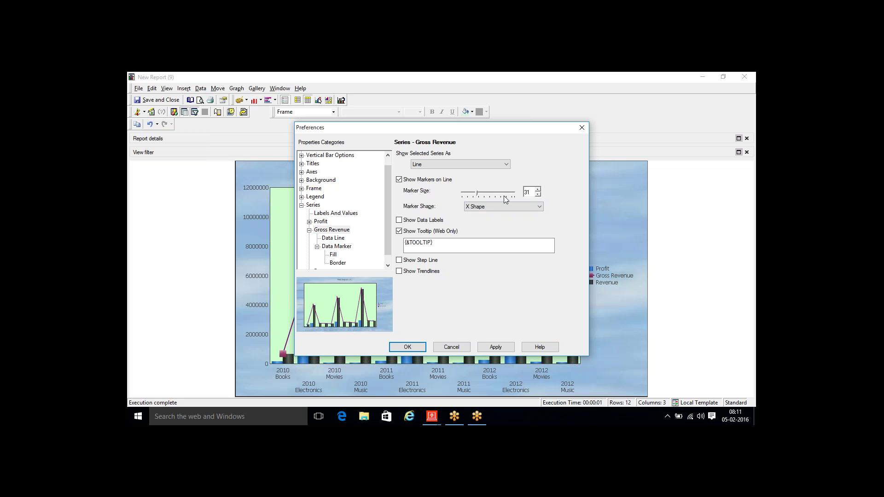
click(538, 190)
click(490, 346)
click(407, 347)
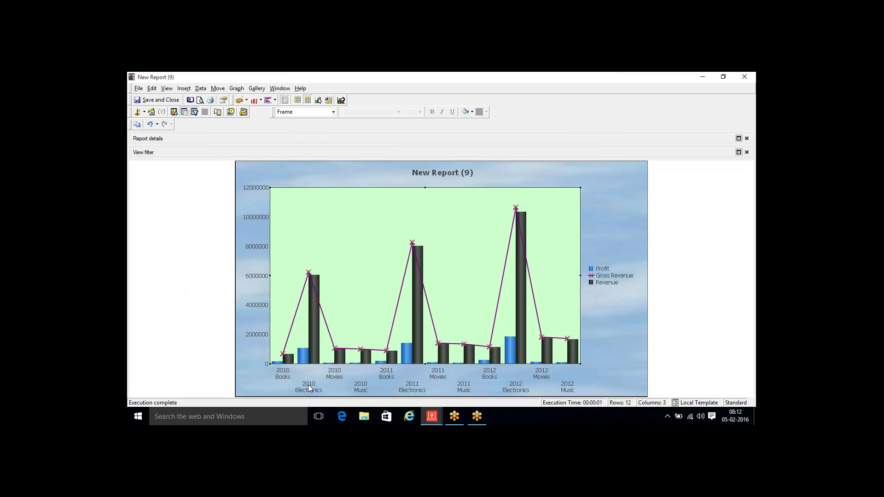
Format the Y1 axis value labels as bold, italic, red text.
right_click(258, 303)
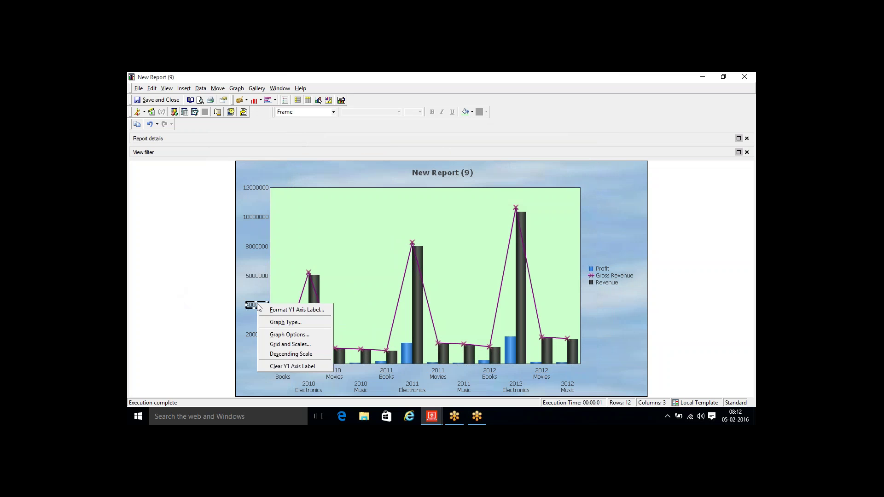
click(284, 313)
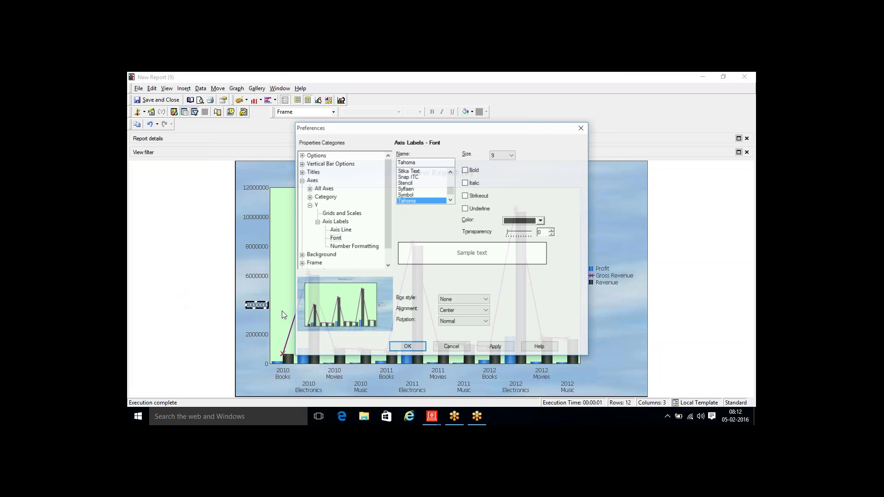
click(465, 183)
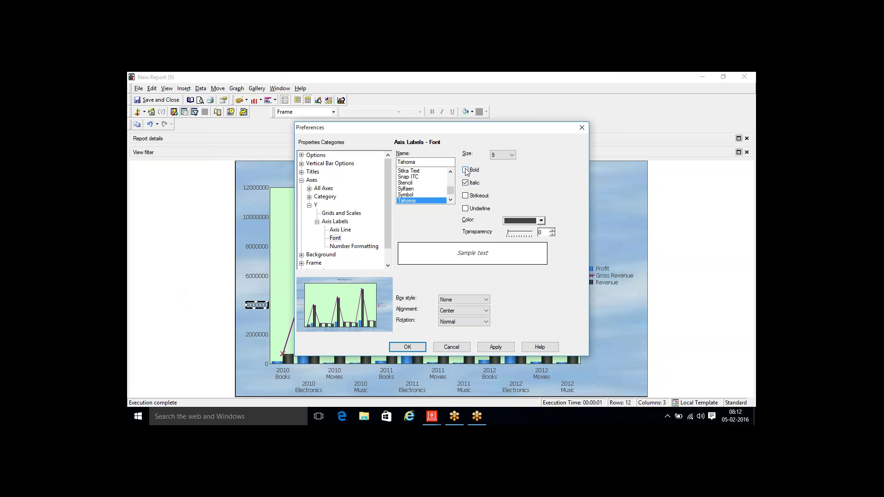
click(465, 170)
click(543, 220)
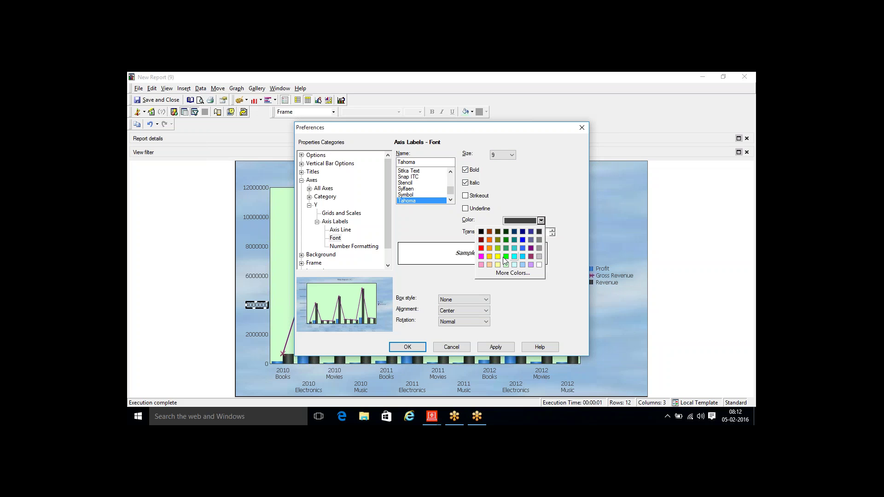
click(479, 246)
click(496, 347)
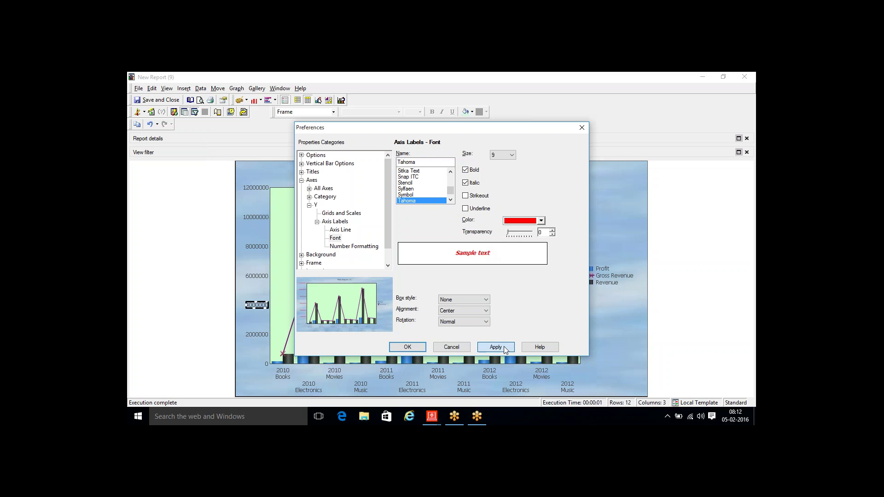
click(407, 347)
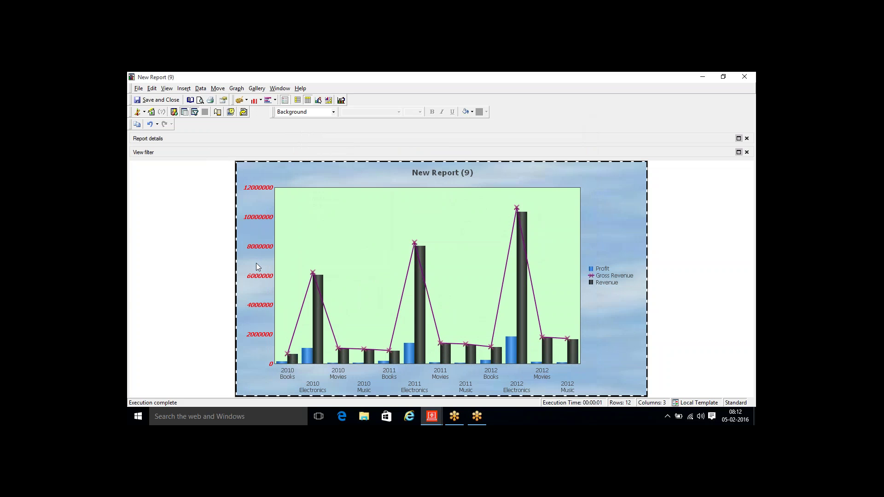
click(286, 372)
Make the category axis labels bold, keeping the font size at 9.
right_click(286, 372)
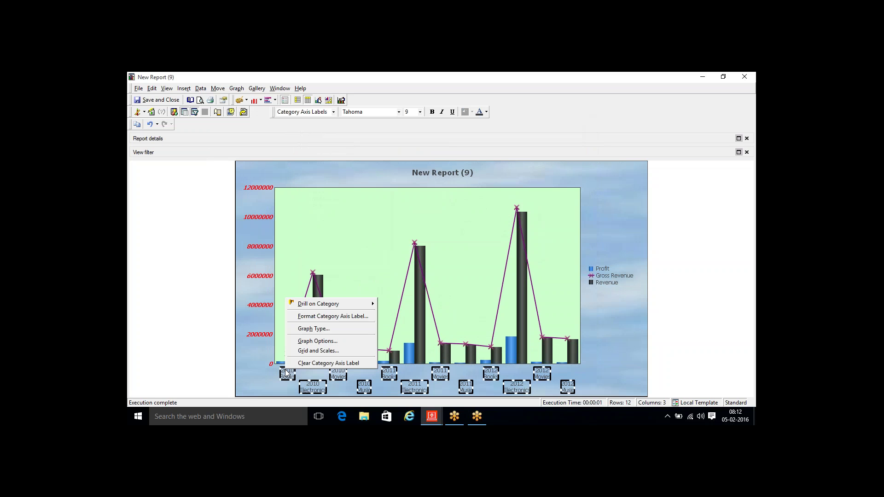
click(330, 314)
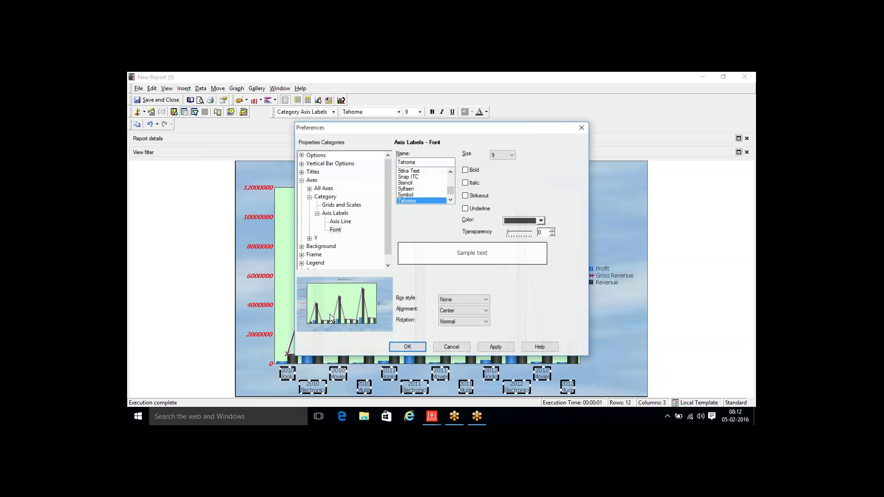
click(510, 159)
click(510, 156)
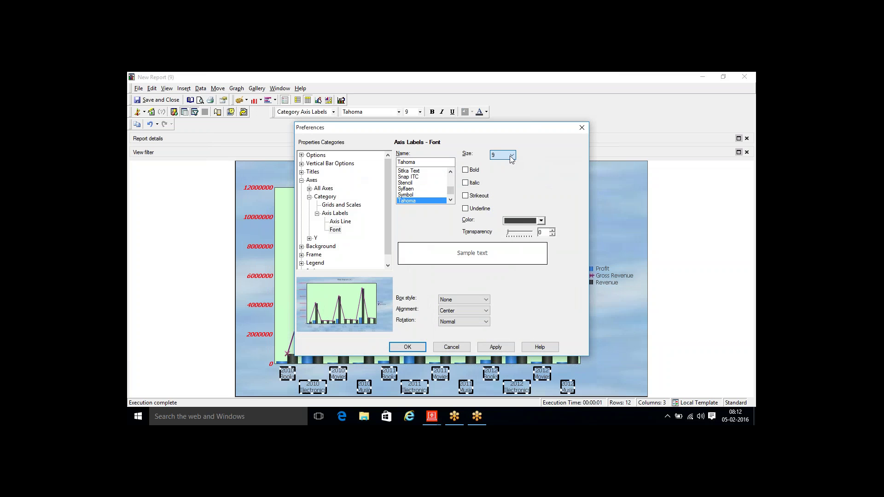
click(466, 170)
click(495, 347)
click(414, 348)
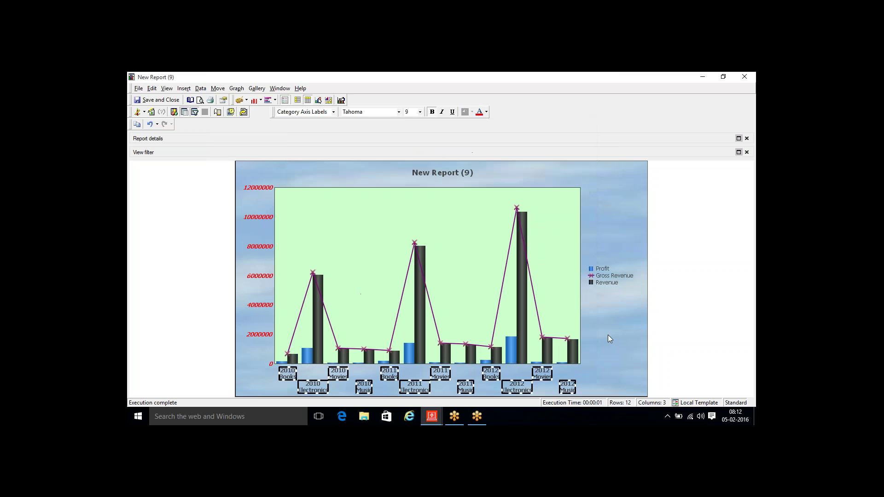
click(423, 377)
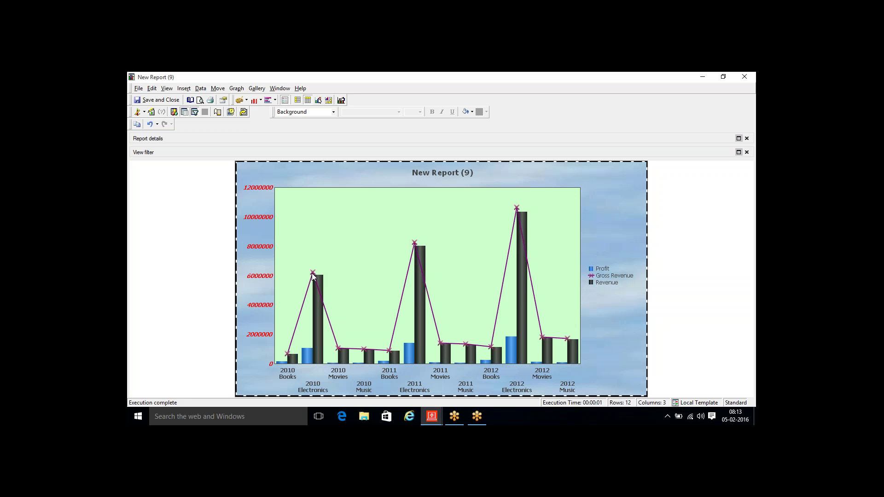
click(236, 88)
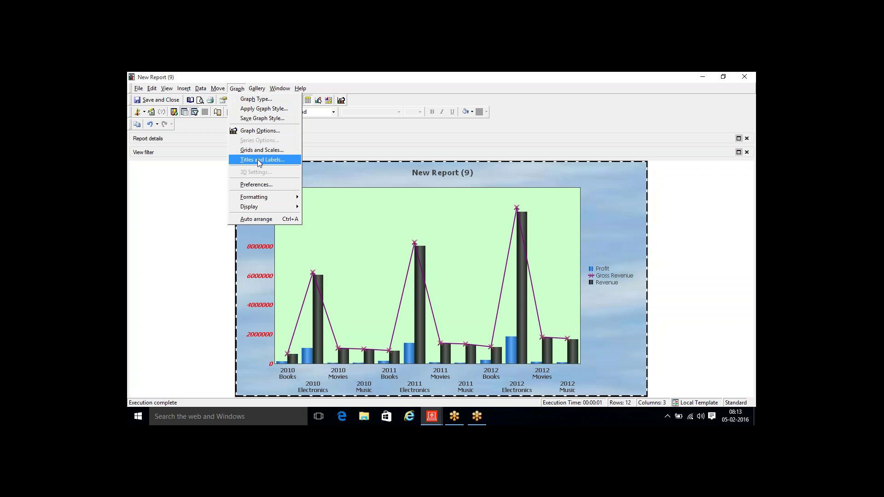
Turn on Enable curved lines in the graph Preferences.
click(259, 184)
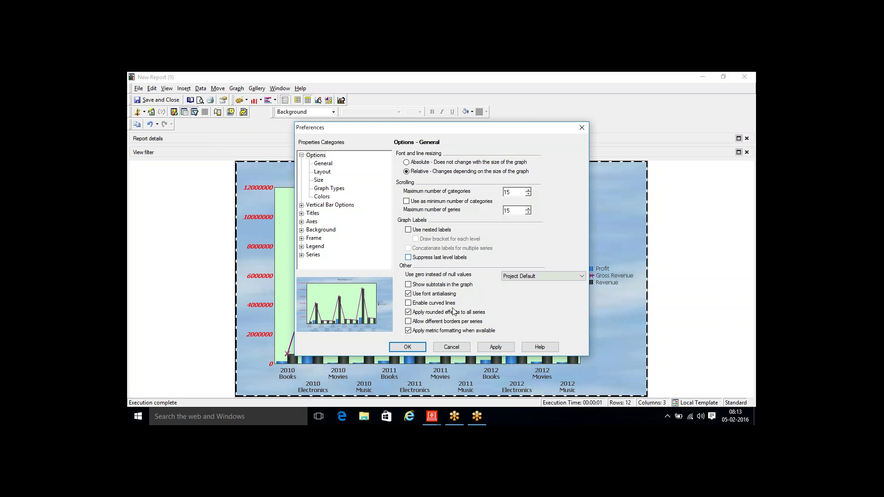
click(408, 303)
click(495, 347)
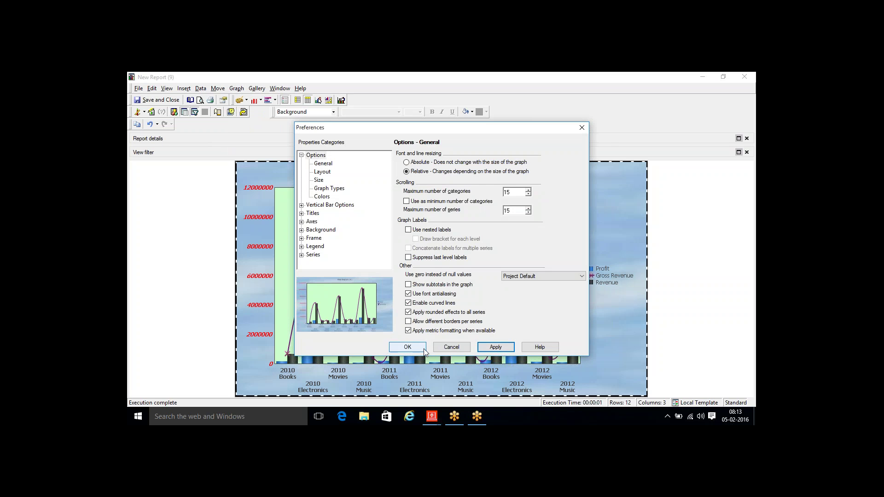
click(424, 349)
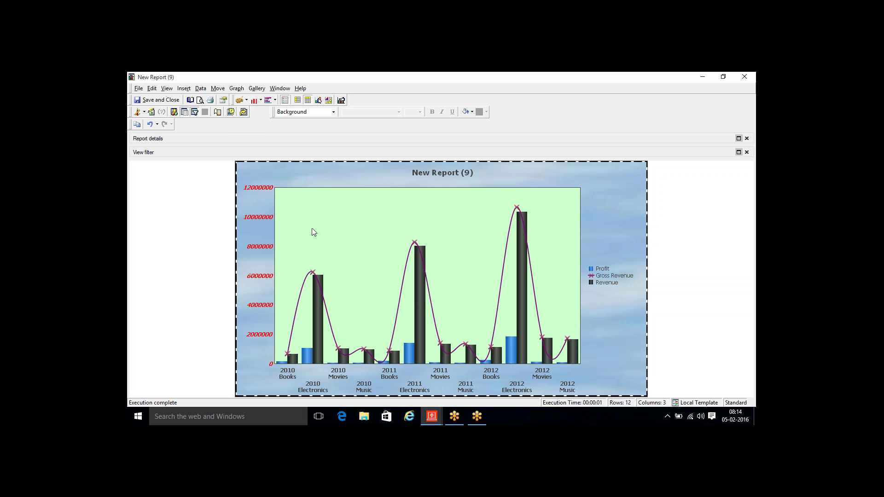
Enable nested category labels with a bracket for each level in graph Preferences.
click(236, 88)
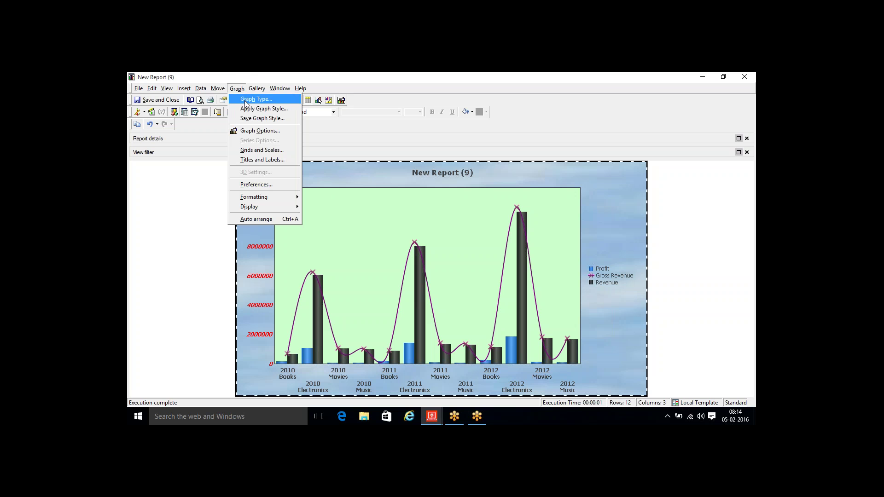
click(259, 184)
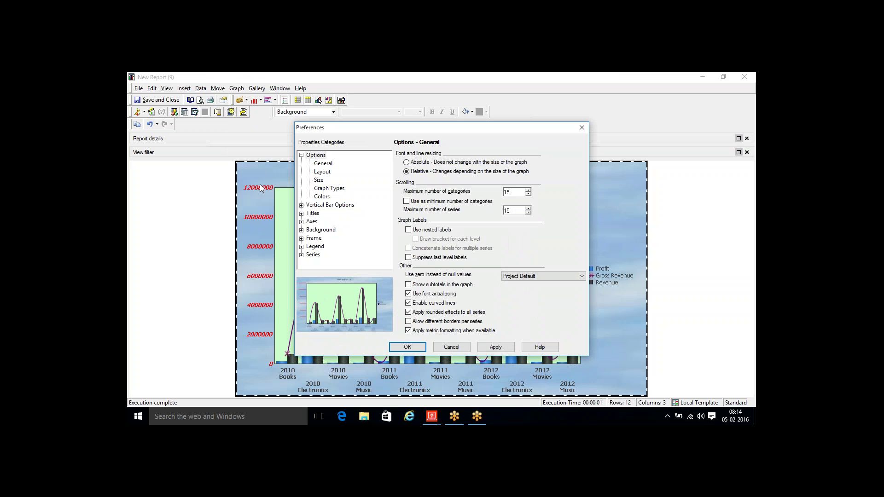
click(408, 229)
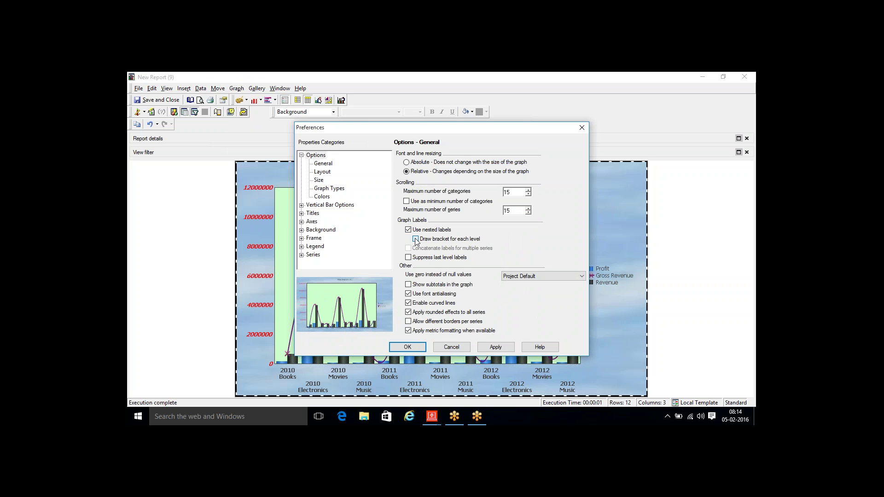
click(496, 347)
click(416, 349)
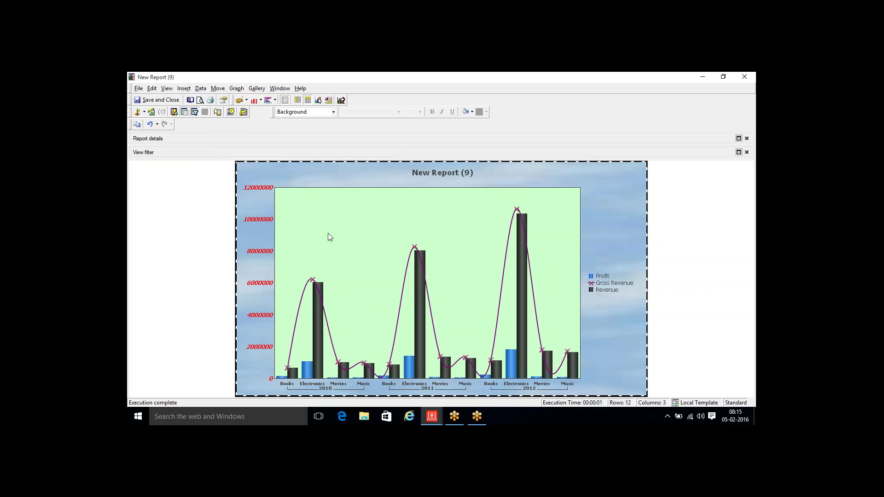
Enable Dual Axis and Split Dual Axis in the Vertical Bar layout preferences.
click(236, 88)
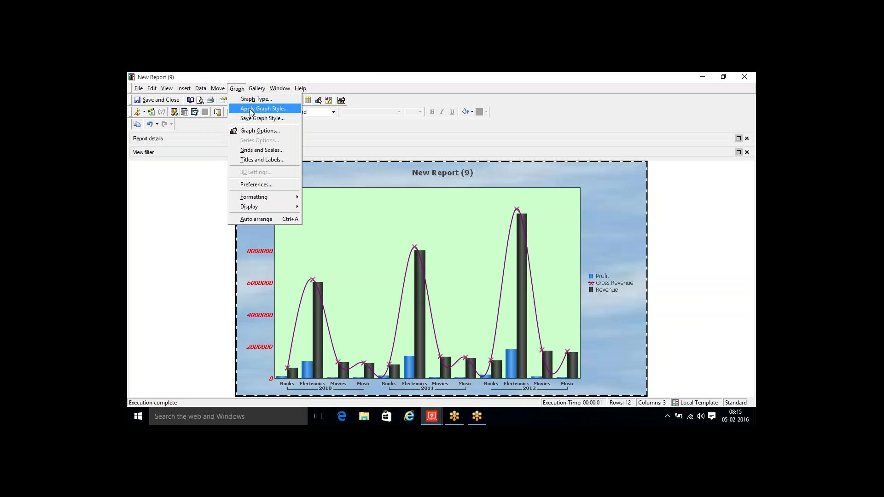
click(265, 185)
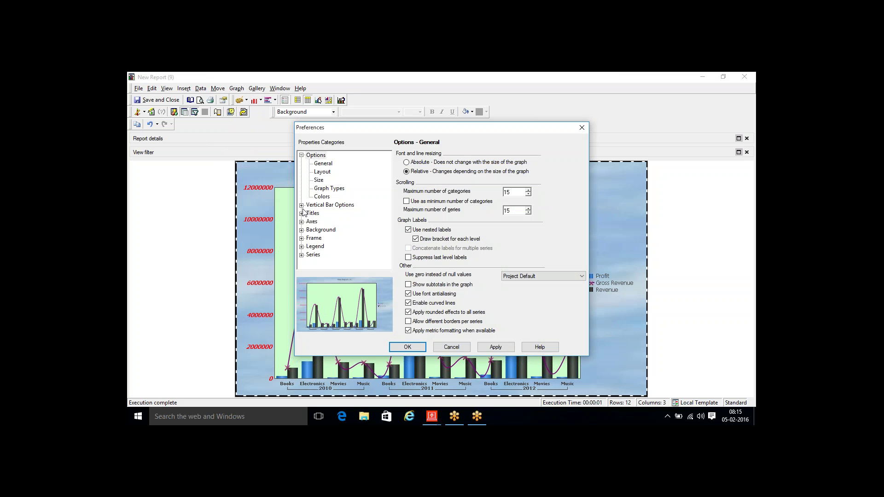
click(302, 206)
click(322, 230)
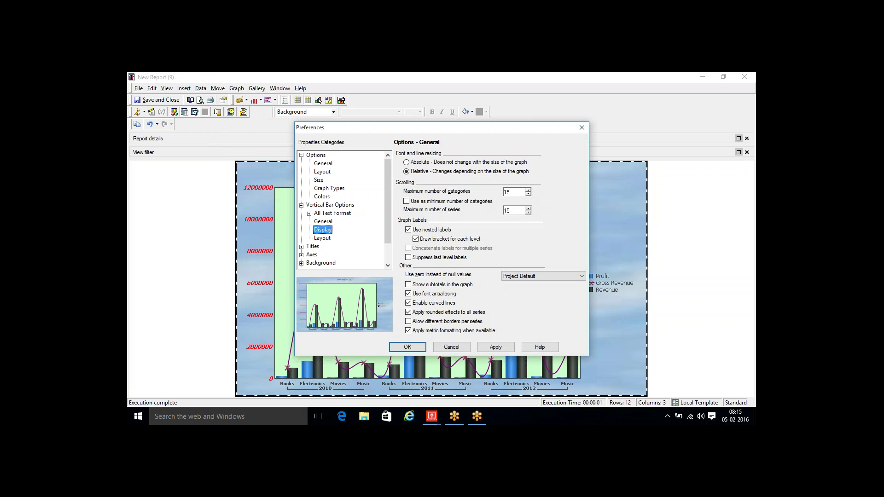
click(326, 239)
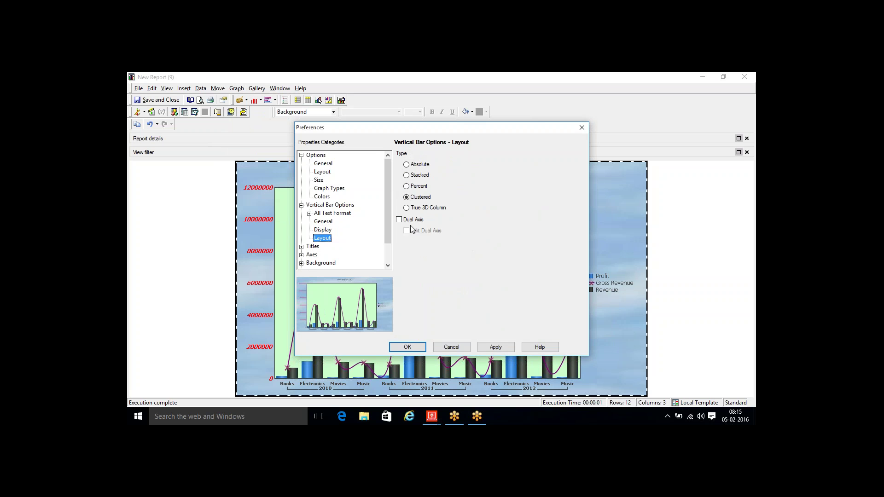
click(398, 220)
click(406, 230)
click(495, 347)
click(408, 347)
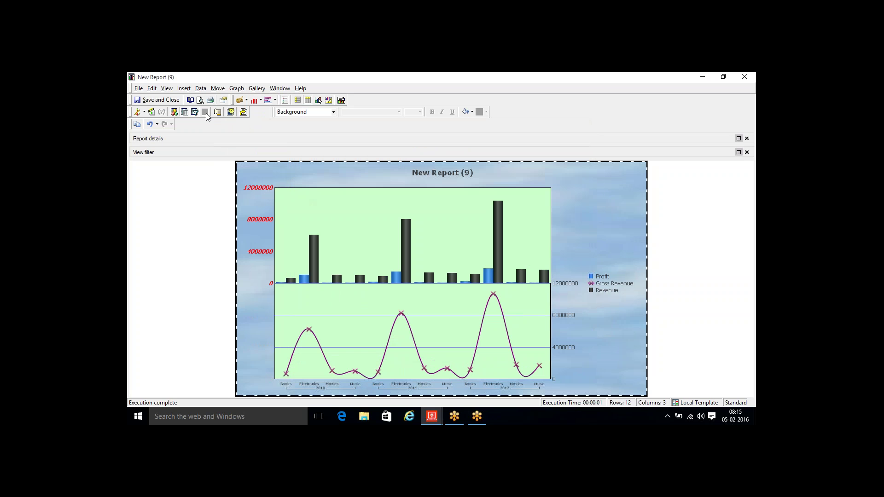
In Vertical Bar layout preferences, turn off Dual Axis and stack the Profit and Revenue bars.
click(237, 91)
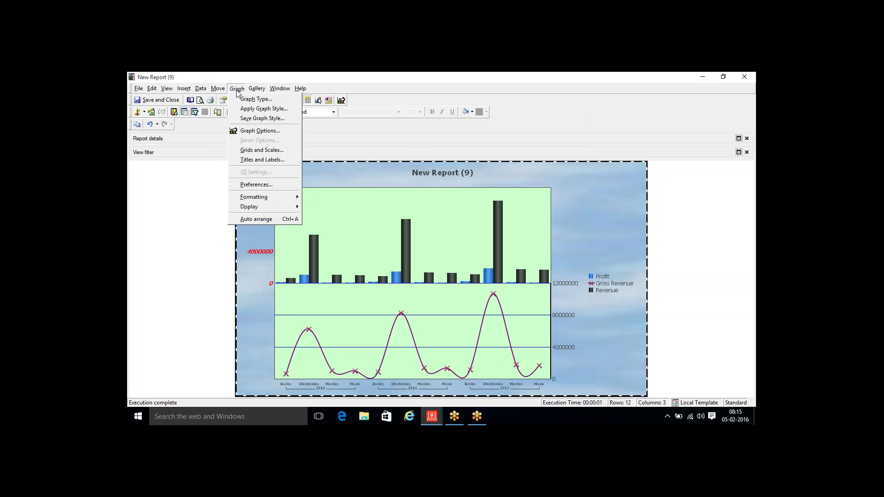
click(256, 184)
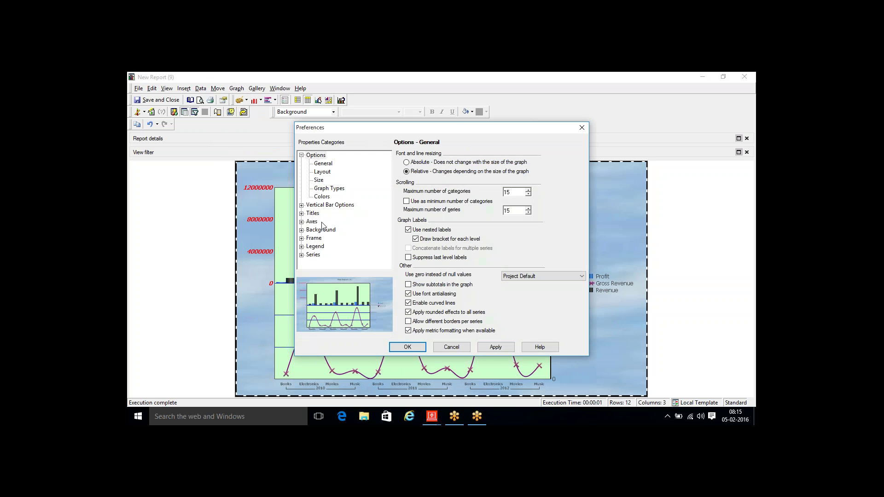
click(319, 206)
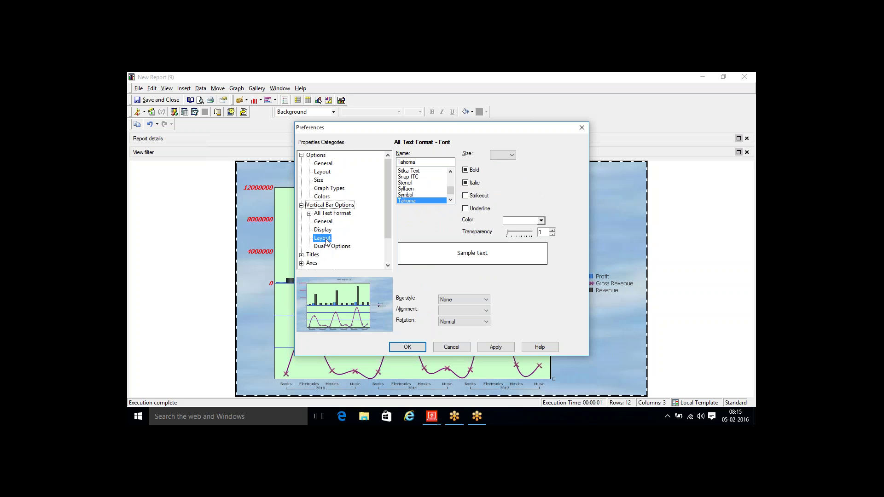
click(322, 238)
click(399, 220)
click(398, 220)
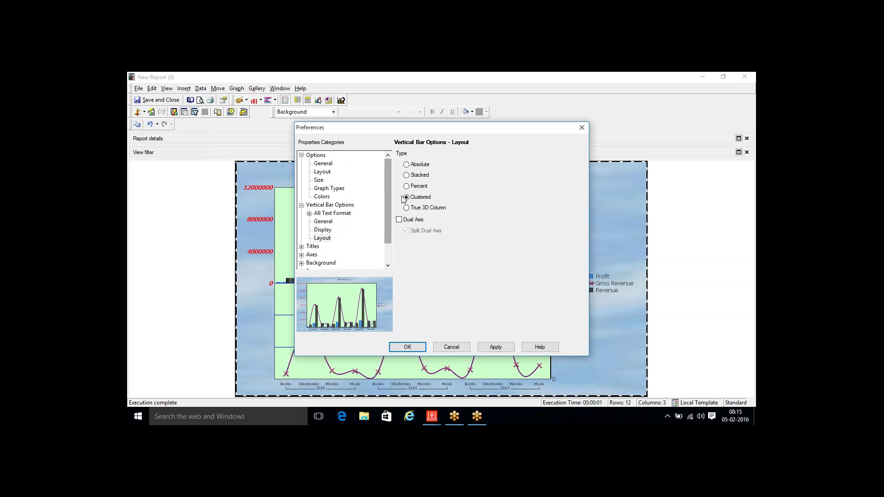
click(406, 174)
click(496, 343)
click(407, 348)
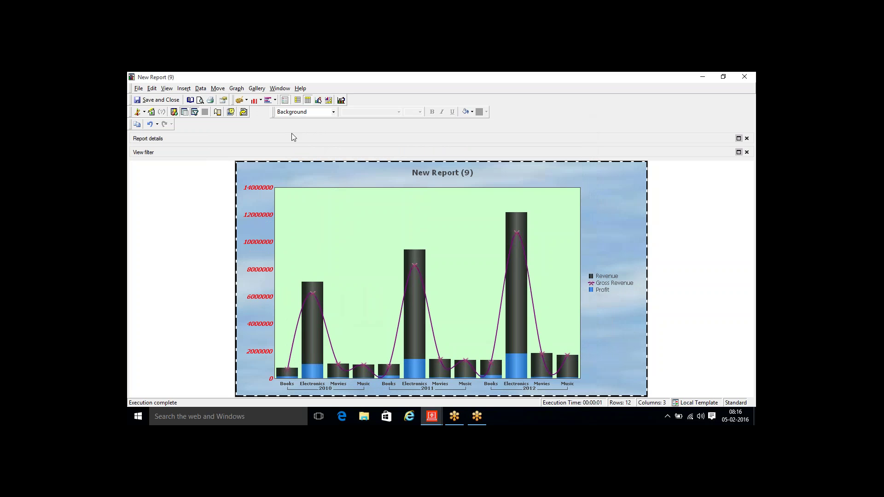
Change the vertical bar layout from Stacked to Clustered.
click(234, 90)
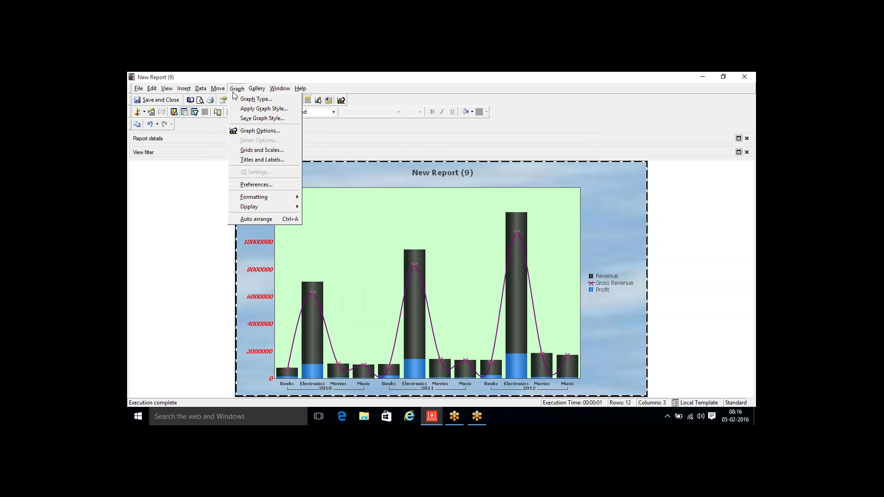
click(253, 185)
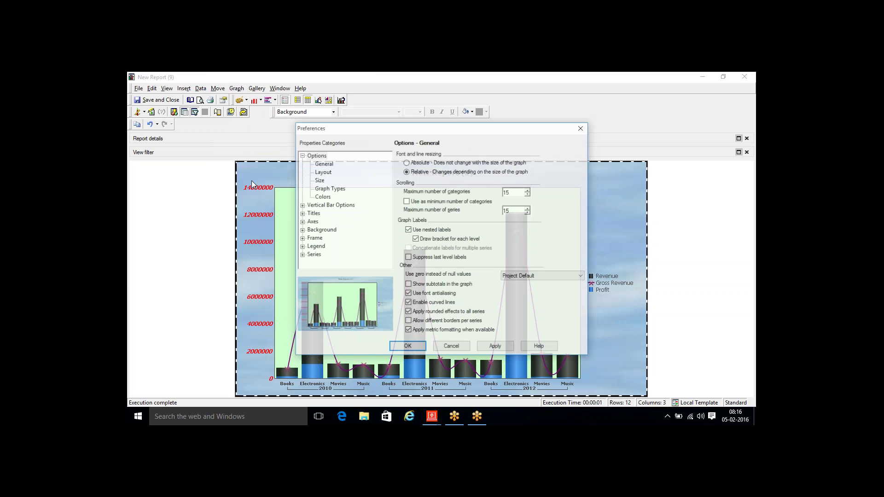
click(337, 206)
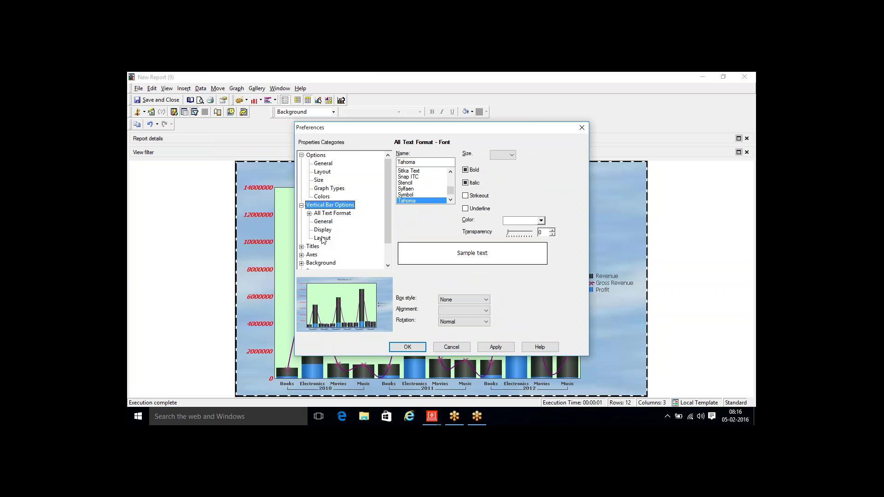
click(323, 239)
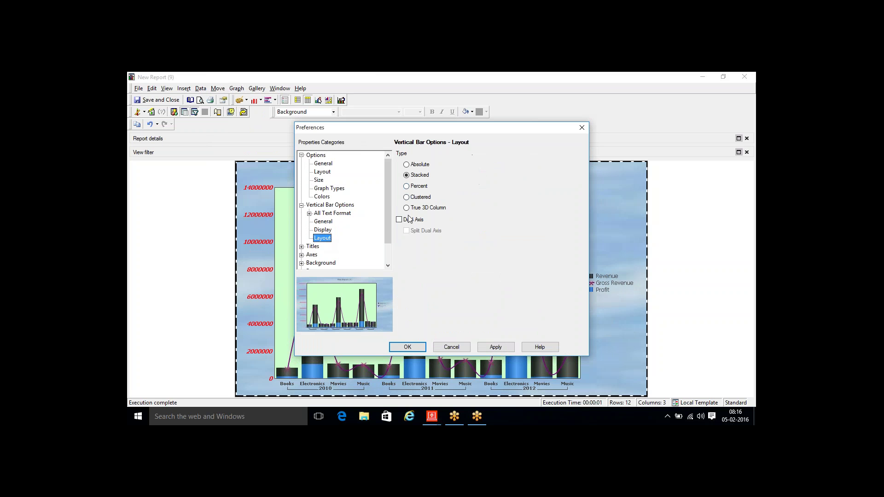
click(407, 198)
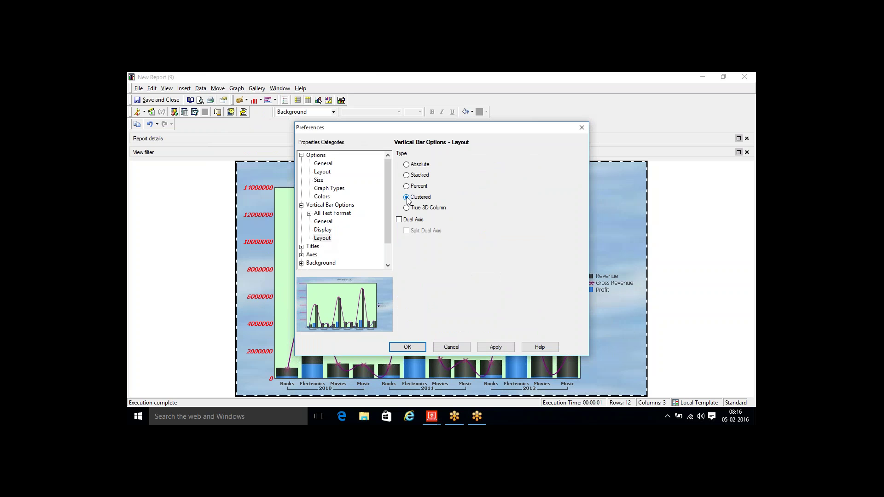
click(387, 251)
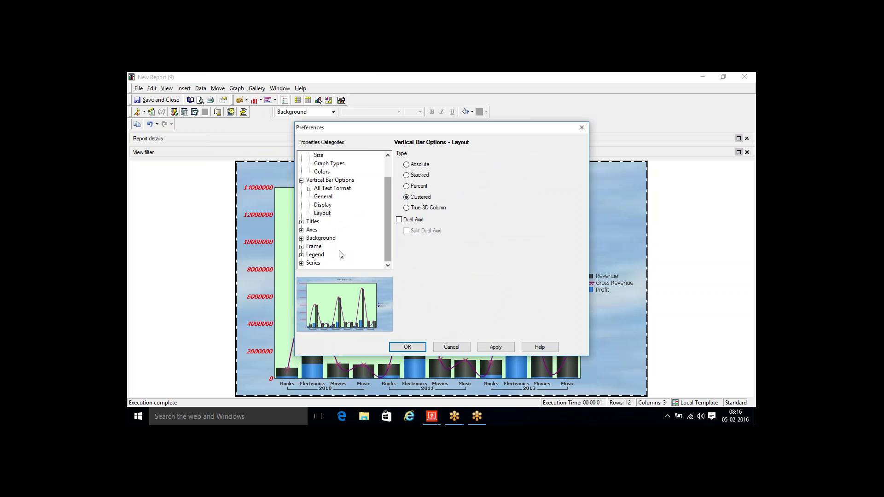
Turn on Show Data Labels for the Revenue series and apply the change.
click(302, 264)
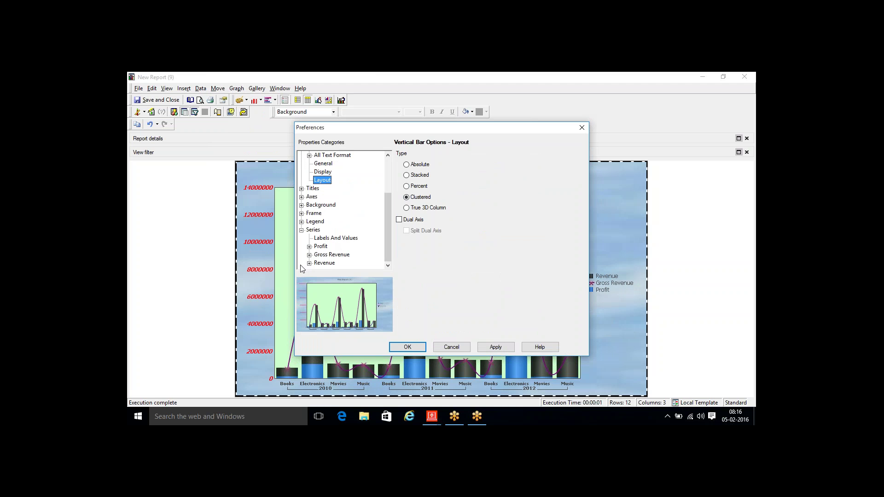
click(327, 263)
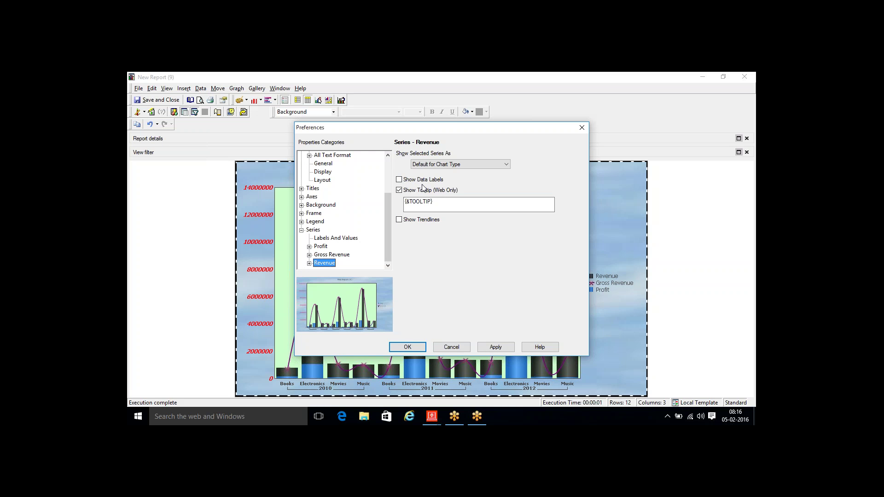
click(399, 180)
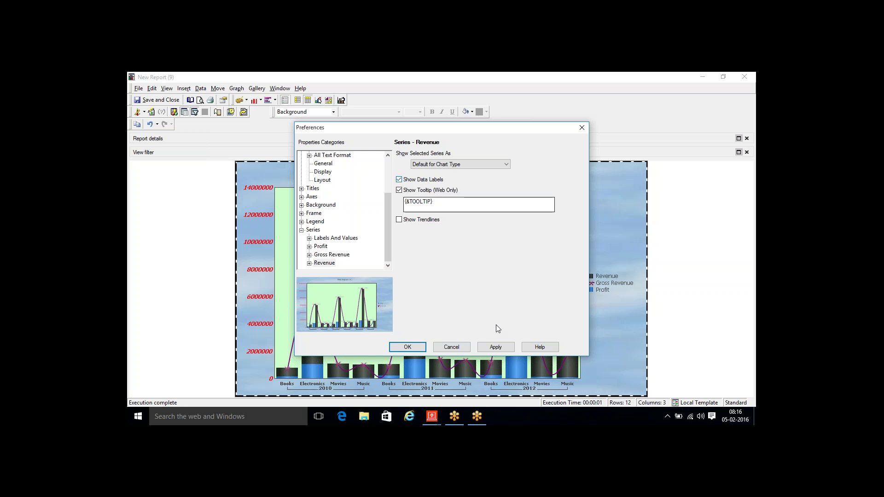
click(495, 349)
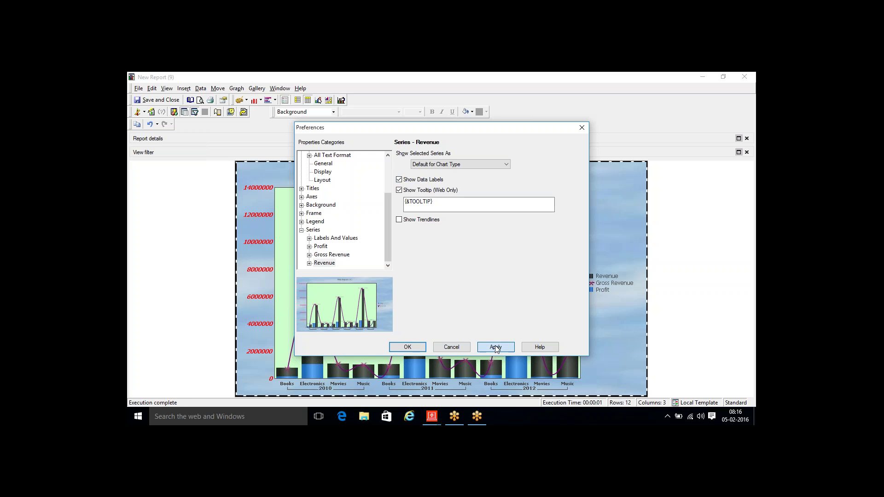
click(422, 350)
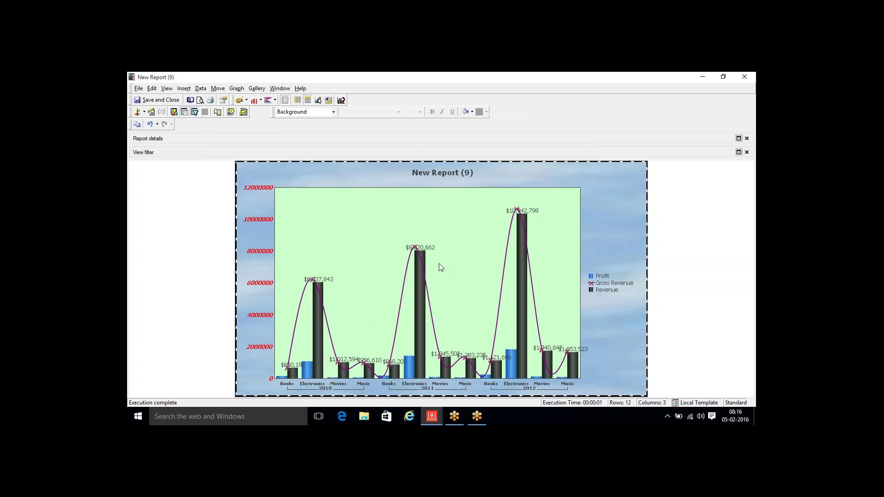
Set the Revenue data label rotation to 90 degrees, keeping Center alignment.
right_click(329, 283)
click(348, 289)
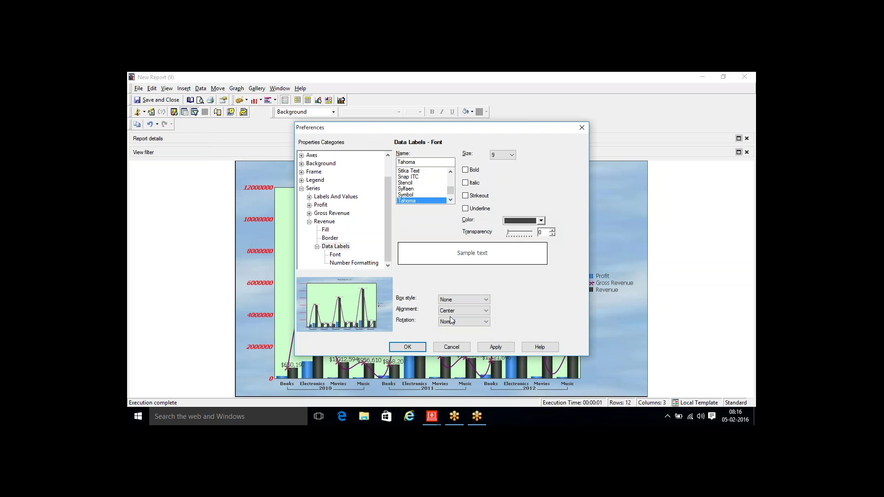
click(471, 314)
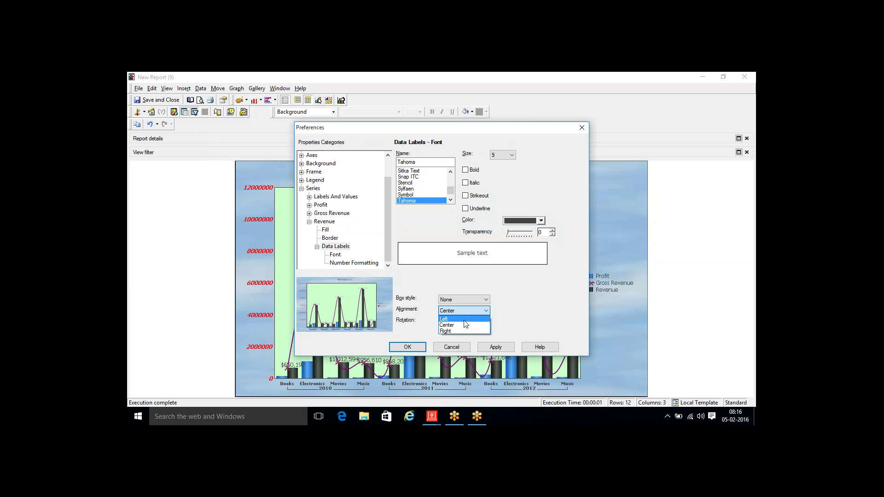
click(445, 330)
click(456, 321)
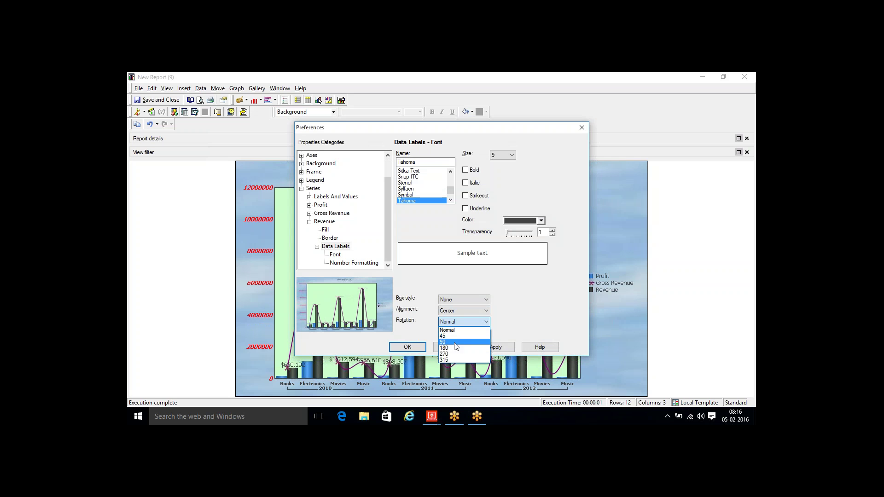
click(453, 344)
click(495, 347)
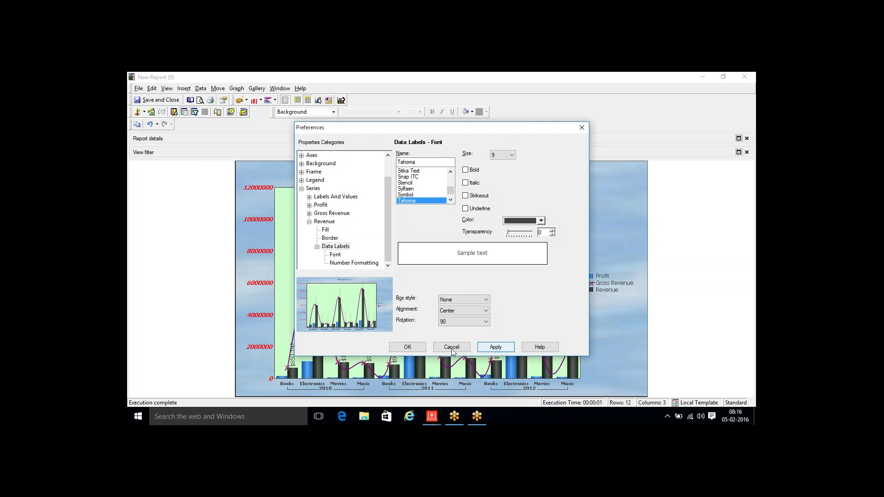
click(408, 347)
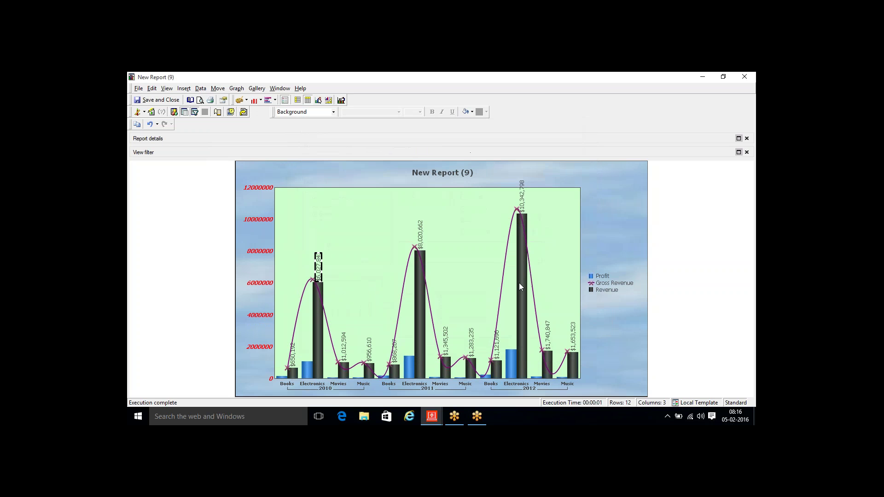
click(319, 270)
click(316, 287)
Save and close the report under the name 'Graph', then scroll to its entry in the RT folder.
click(160, 100)
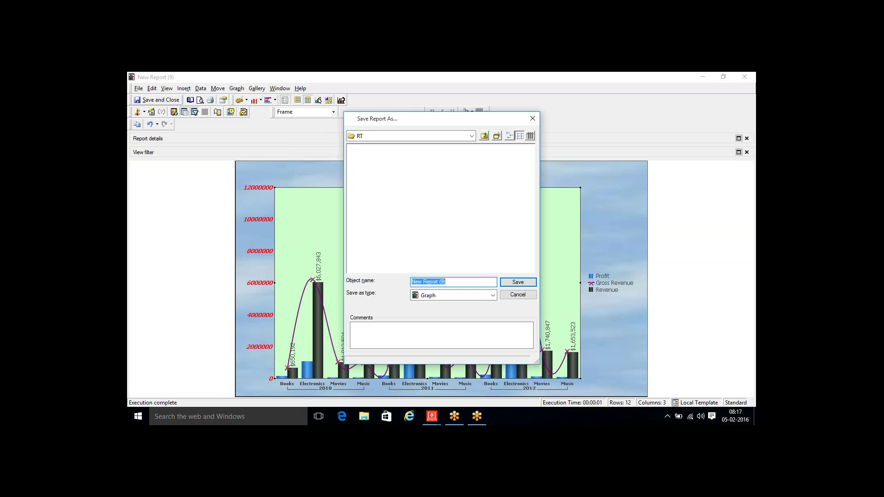
text(Graph)
key(Return)
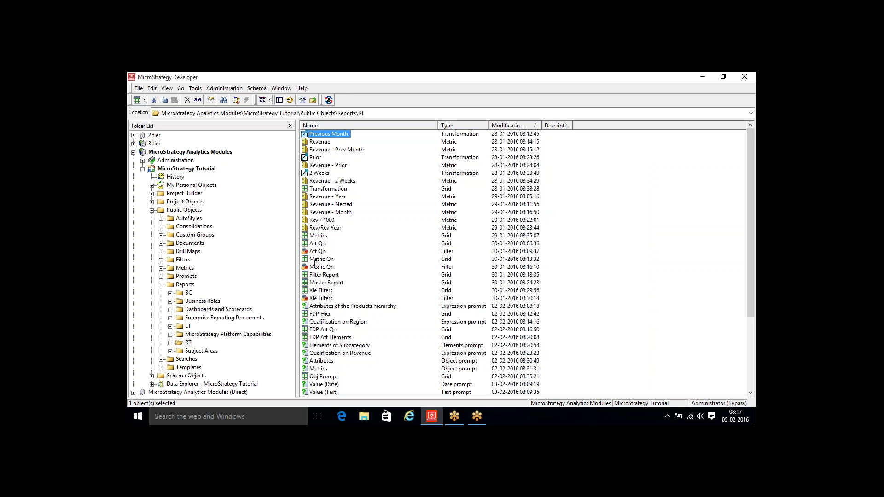
click(747, 361)
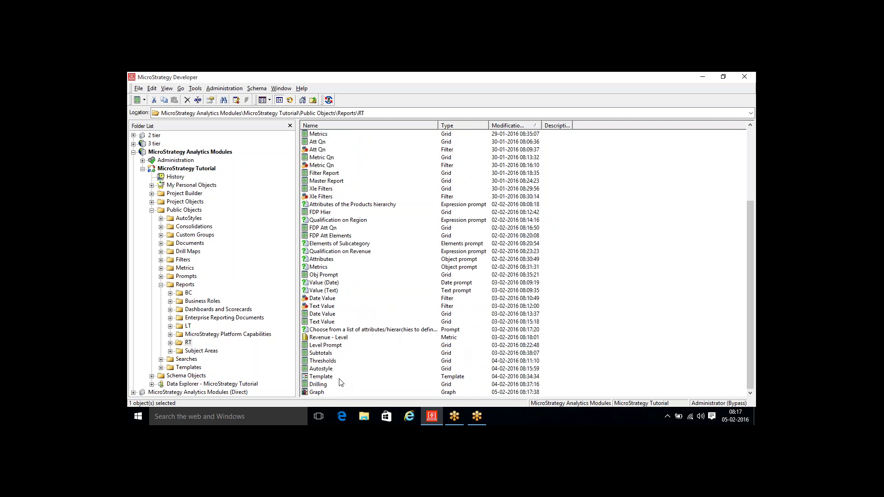
Open the Graph report from the RT folder and select its chart title.
click(315, 393)
double_click(316, 392)
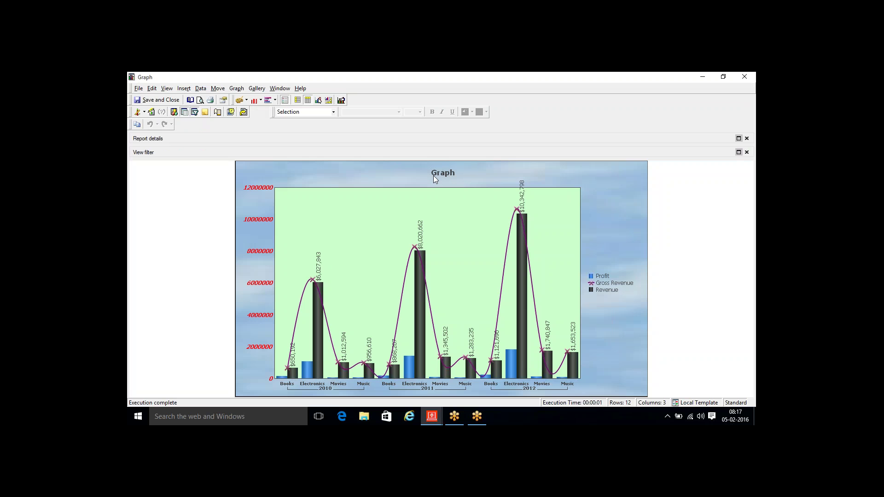
click(433, 175)
Bring up the chart's Titles settings and select the title's report-name expression.
right_click(433, 176)
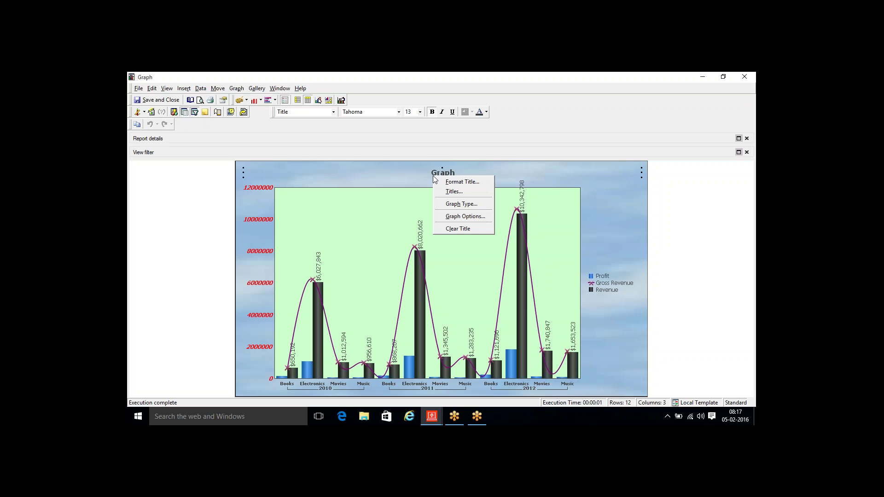
click(450, 180)
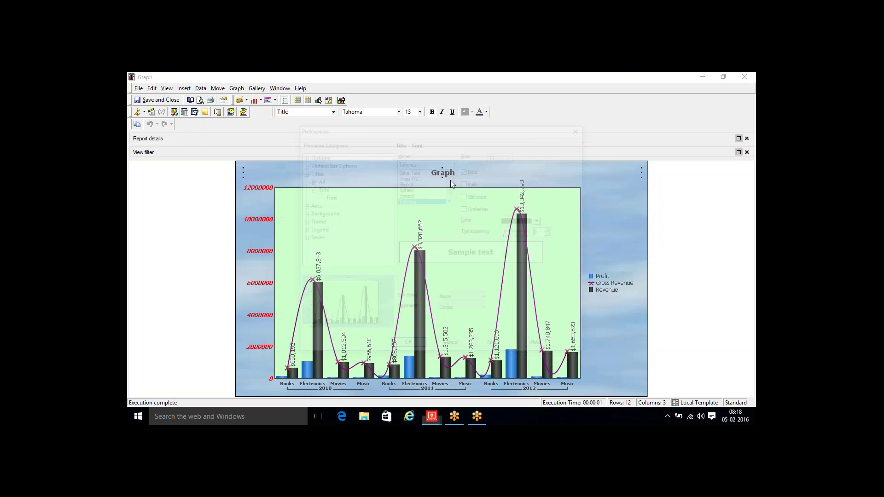
click(317, 180)
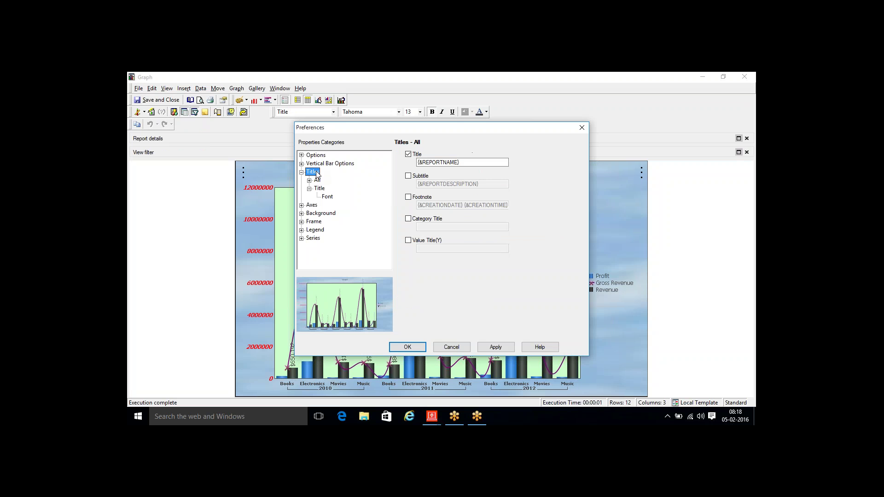
click(467, 163)
drag(467, 163, 410, 166)
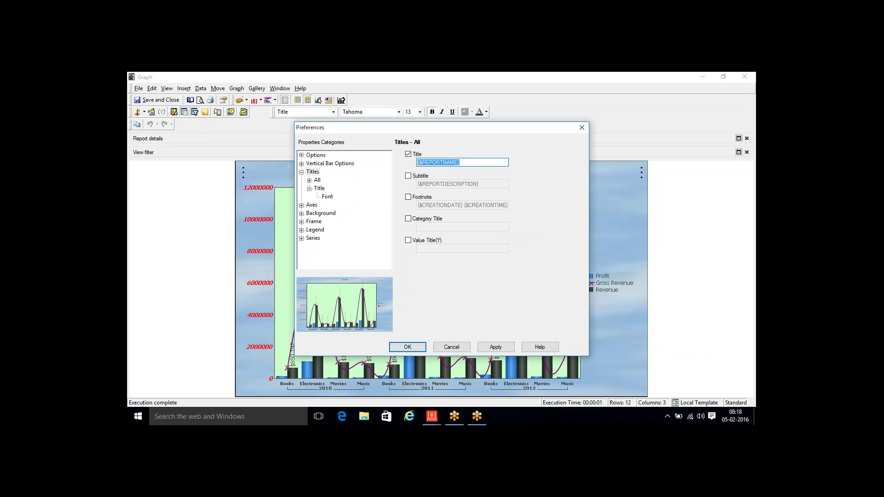
Enable the footnote and change CREATION to EXECUTION in both its date and time codes.
click(408, 197)
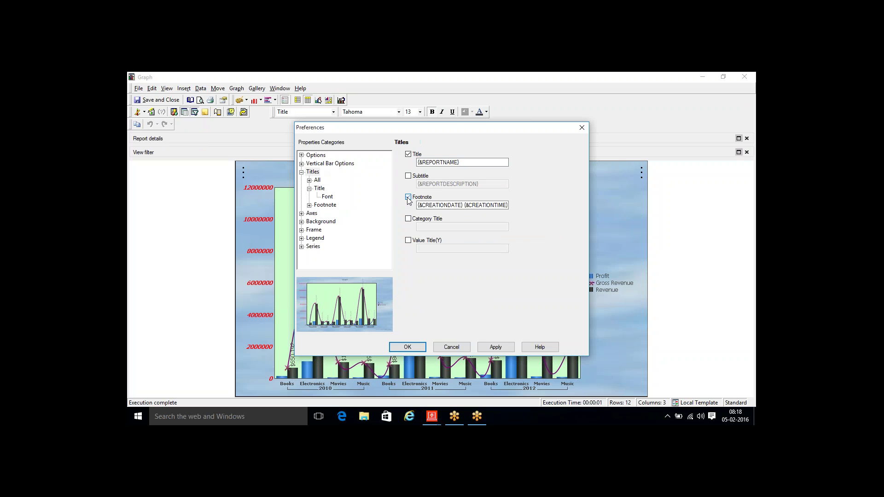
click(445, 205)
key(shift+Left)
key(shift+Left)
key(shift+Left)
key(shift+Left)
key(shift+Left)
key(shift+Left)
key(shift+Left)
text(EXECUTION)
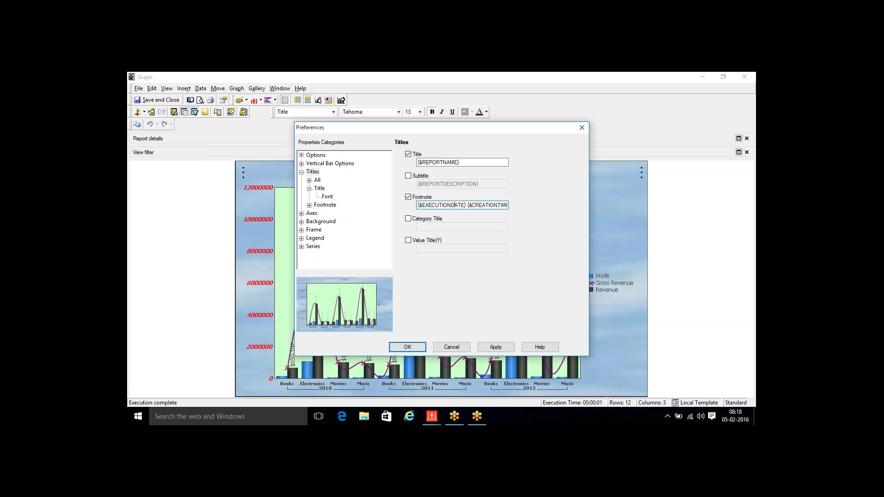
key(shift+Right)
key(shift+Right)
key(shift+Right)
key(shift+Right)
key(shift+Right)
key(shift+Right)
key(shift+Right)
key(shift+Right)
text(EXECU)
text(N)
click(497, 347)
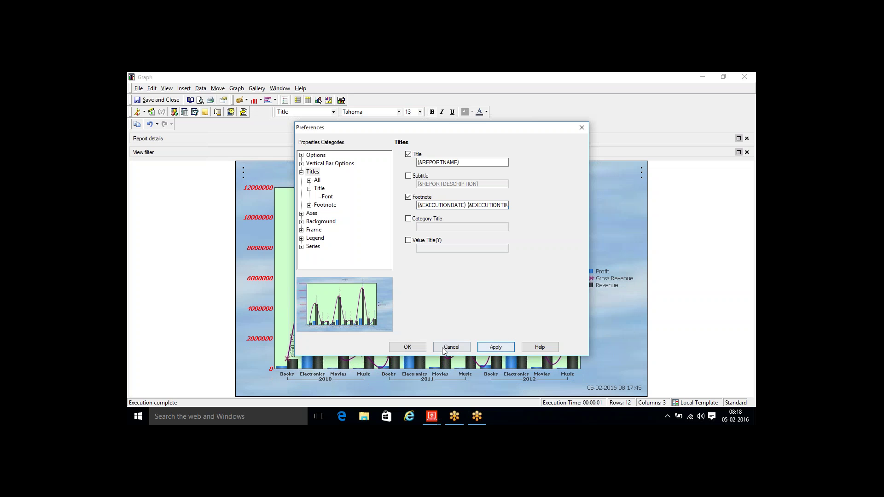
click(416, 350)
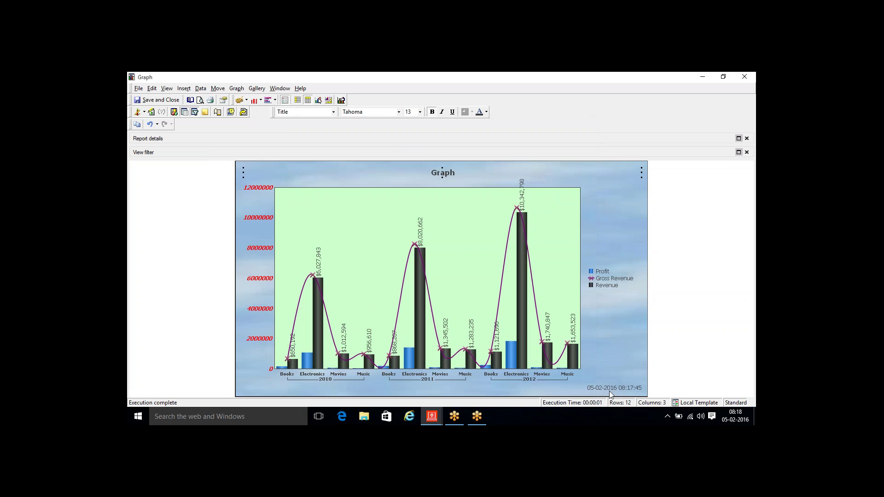
Format the date-time footnote font as bold, size 10.
right_click(609, 388)
click(645, 334)
click(502, 155)
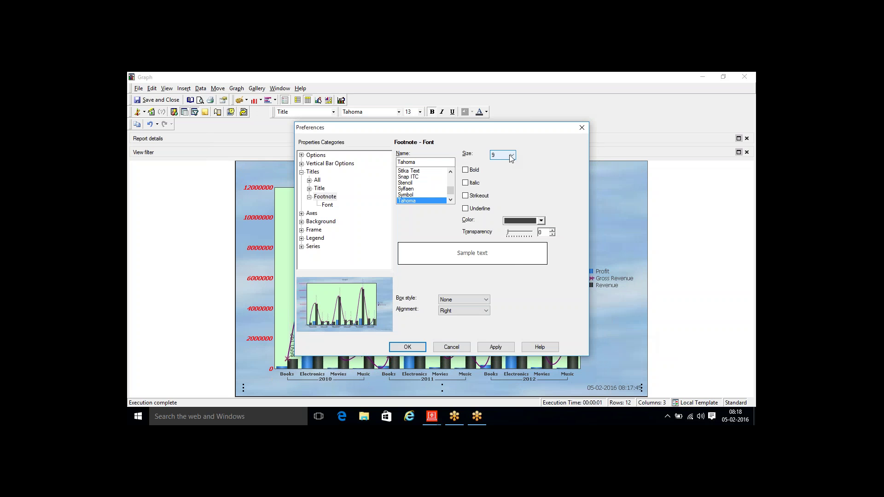
click(503, 170)
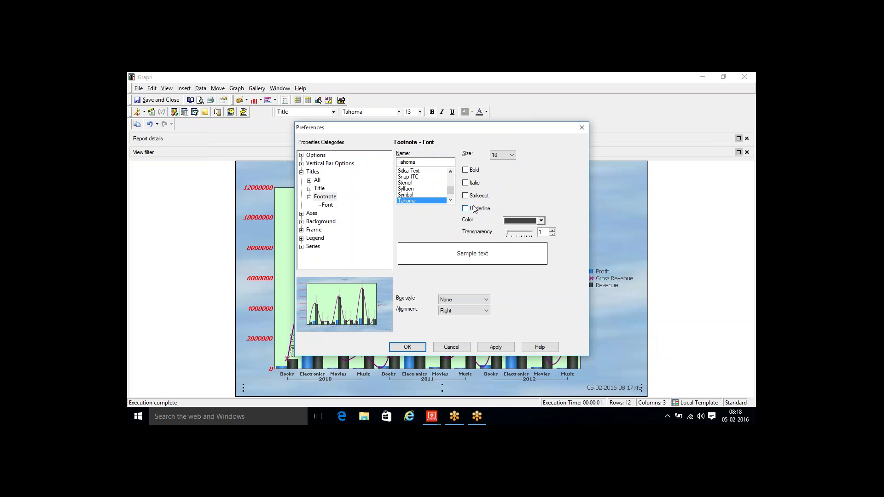
click(465, 169)
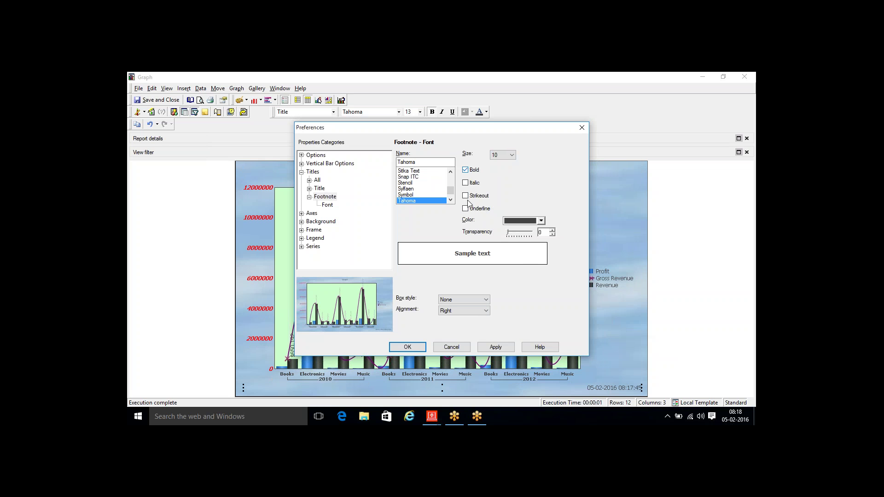
click(503, 348)
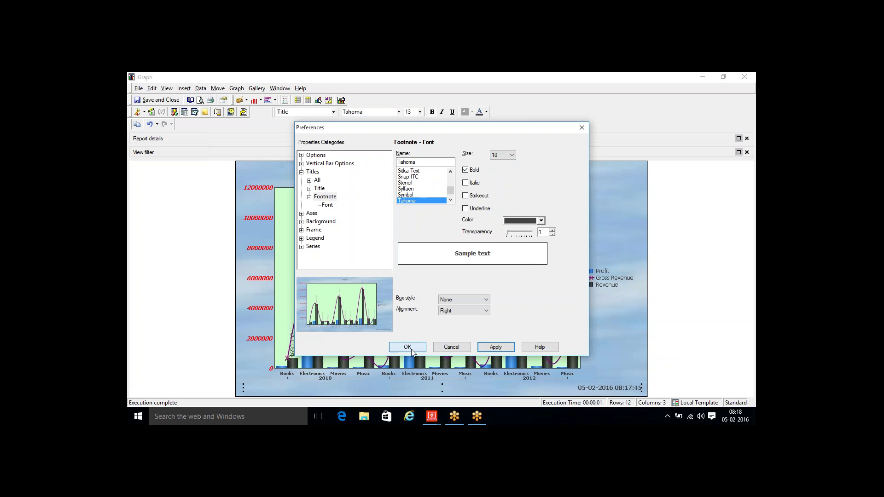
click(406, 347)
click(613, 335)
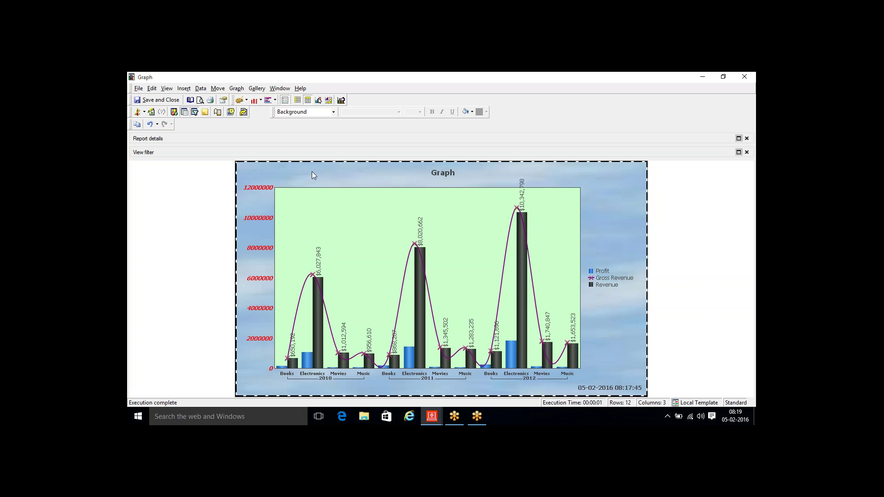
click(145, 112)
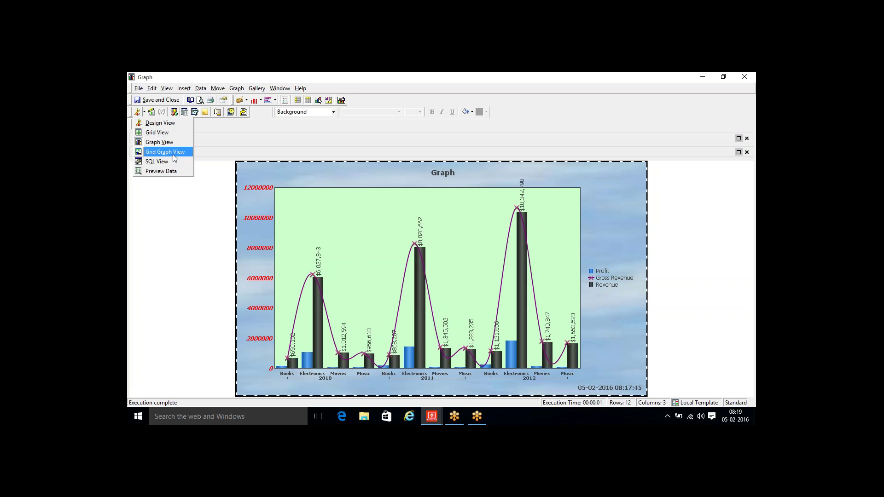
click(171, 152)
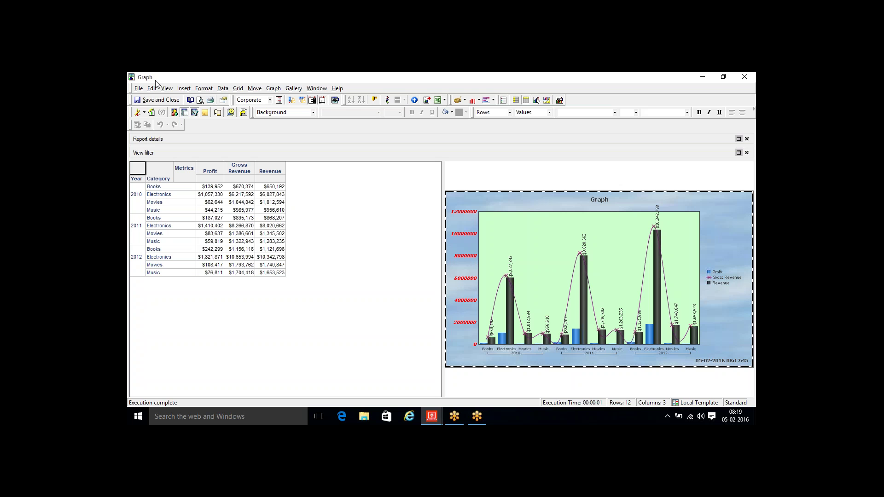
click(144, 116)
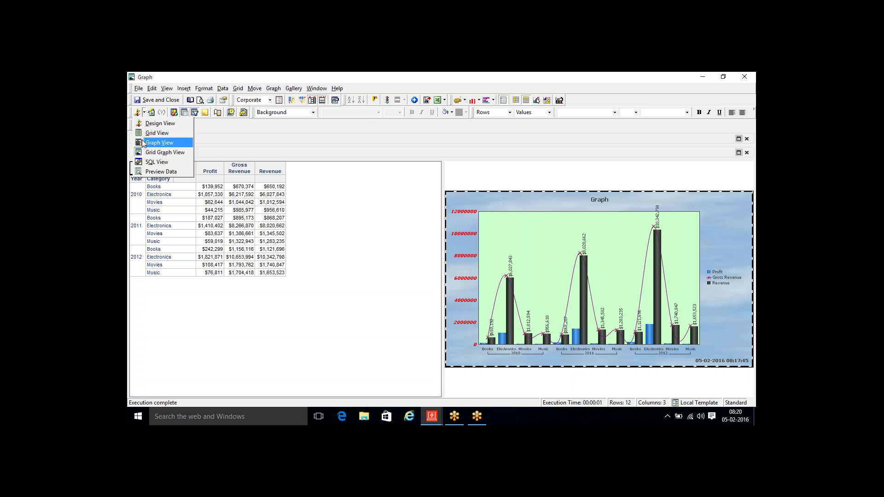
click(143, 138)
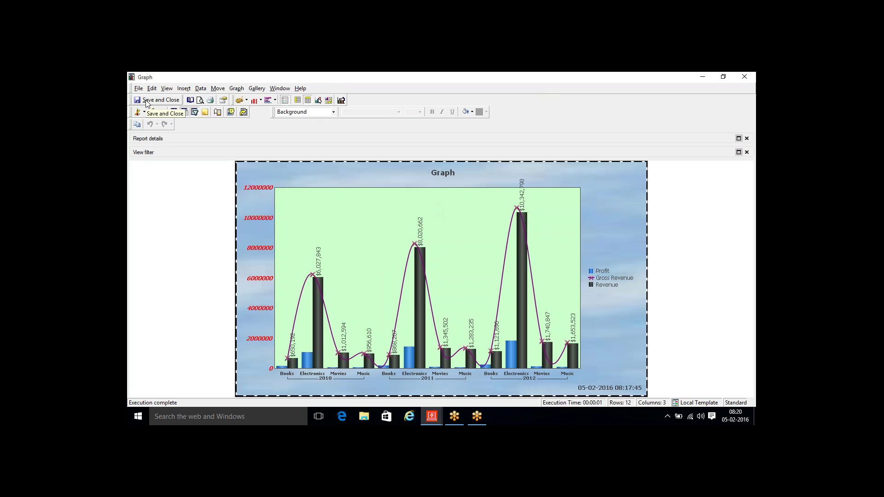
Save and close the Graph report, reopen it from RT, and open the view dropdown.
click(173, 112)
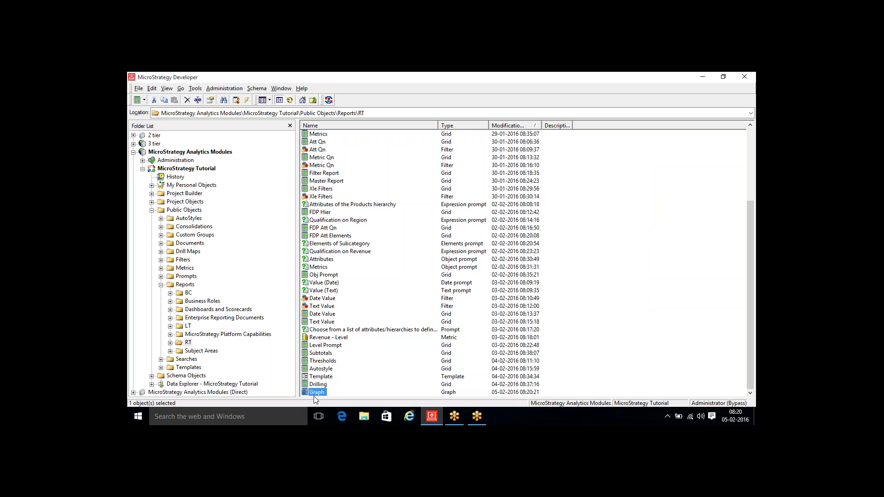
double_click(314, 393)
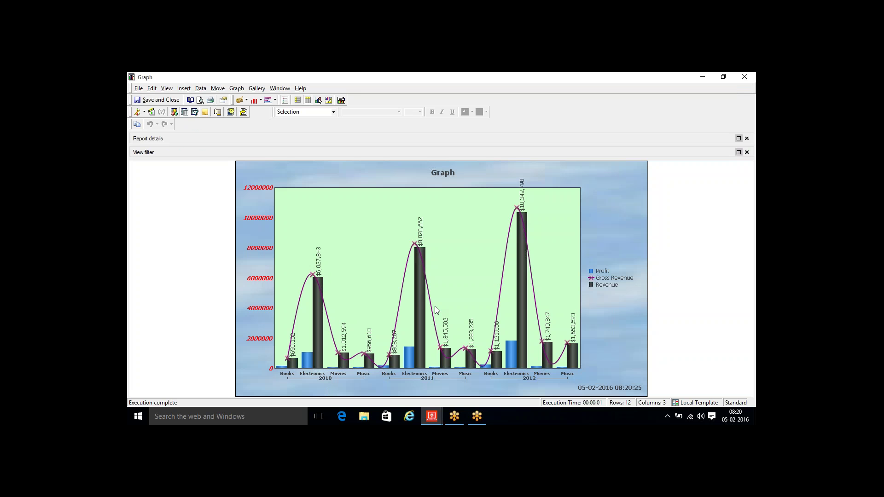
click(144, 112)
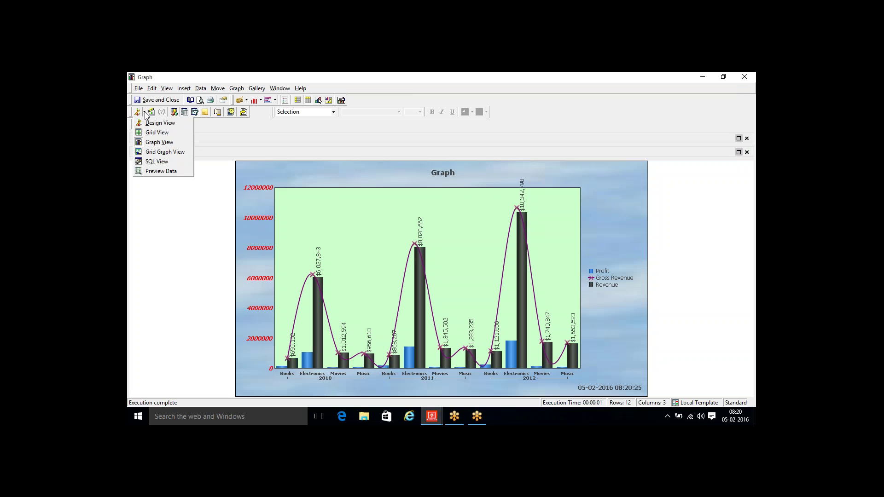
Switch Graph to Grid Graph View, save and close, rerun it, then close the report window.
click(149, 152)
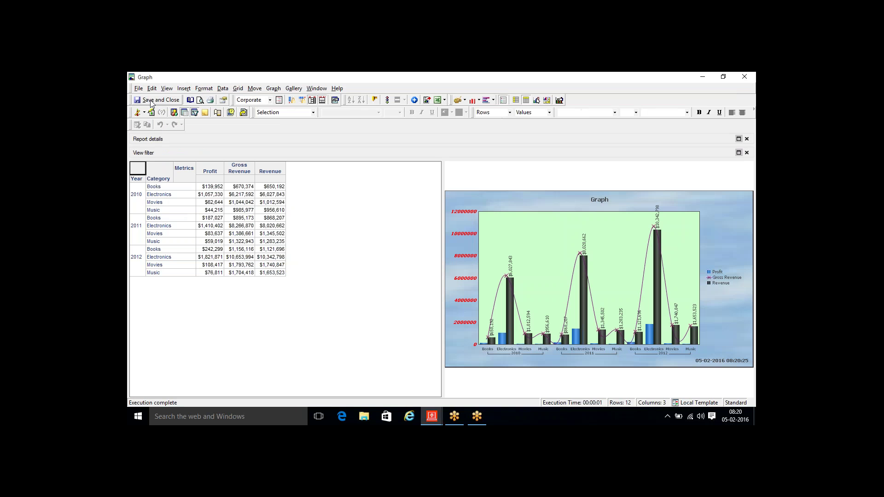
click(151, 101)
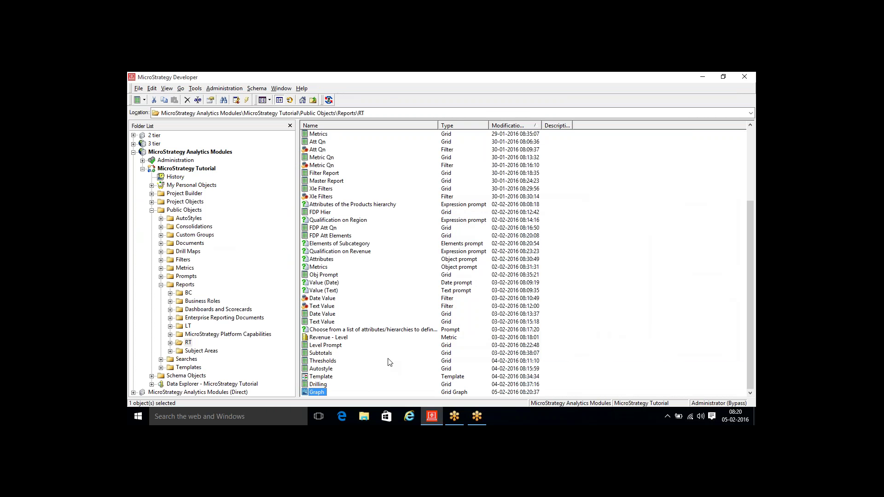
double_click(317, 392)
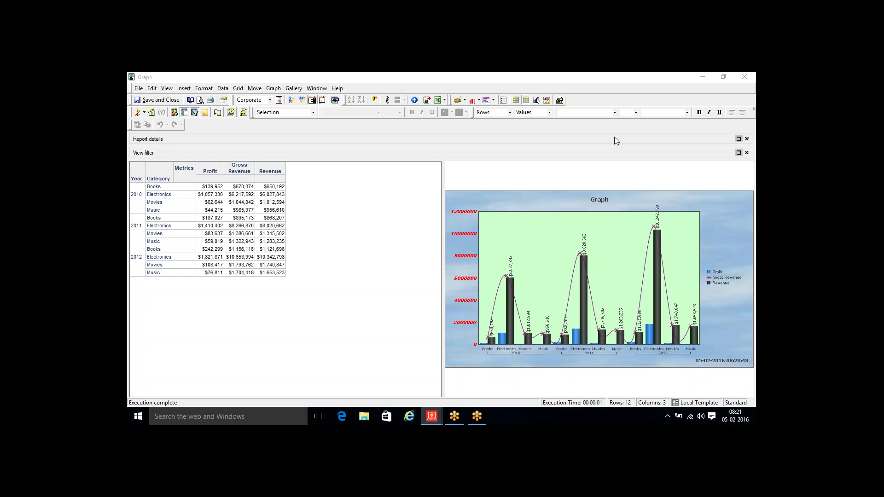
click(751, 80)
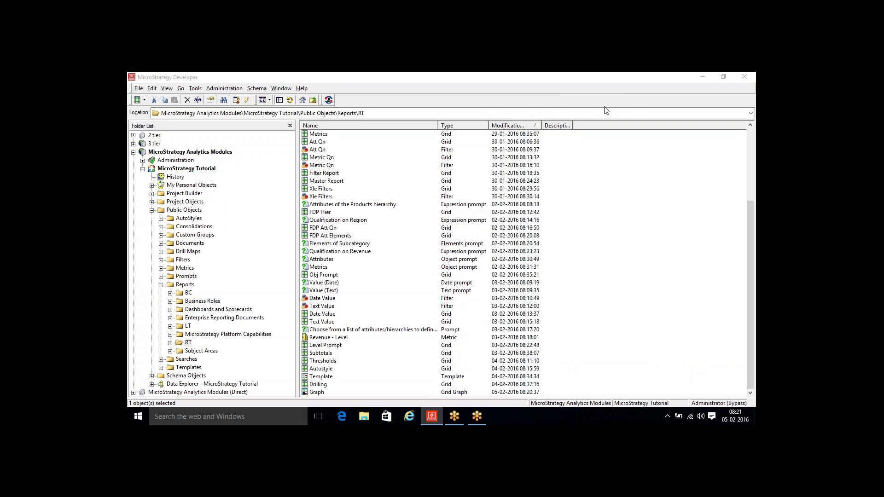
Create a blank report and add the Year, Quarter and Month attributes to its rows.
click(137, 105)
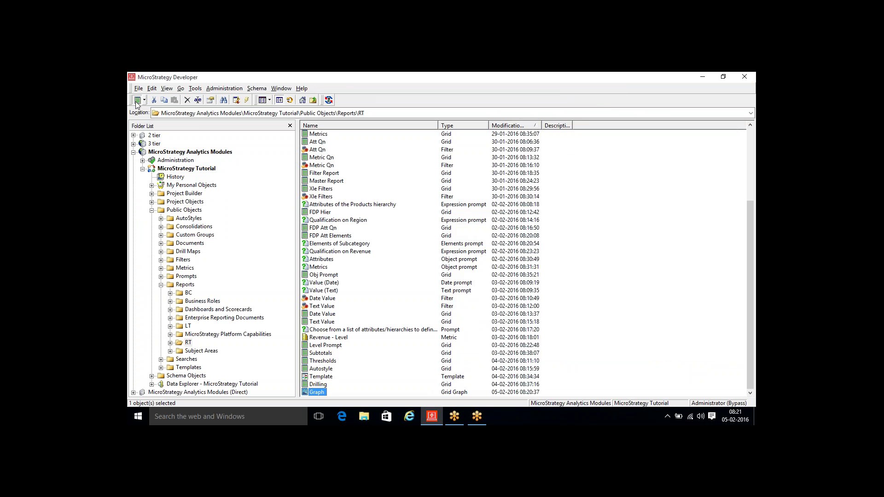
click(137, 104)
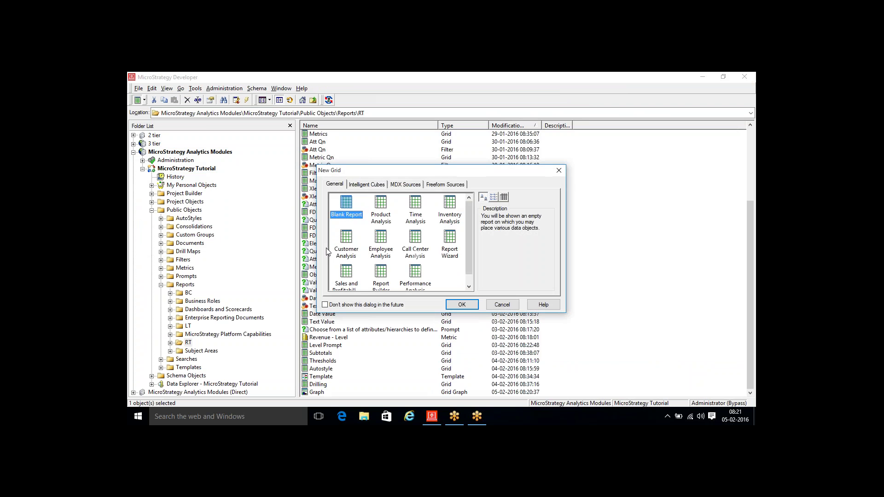
click(462, 302)
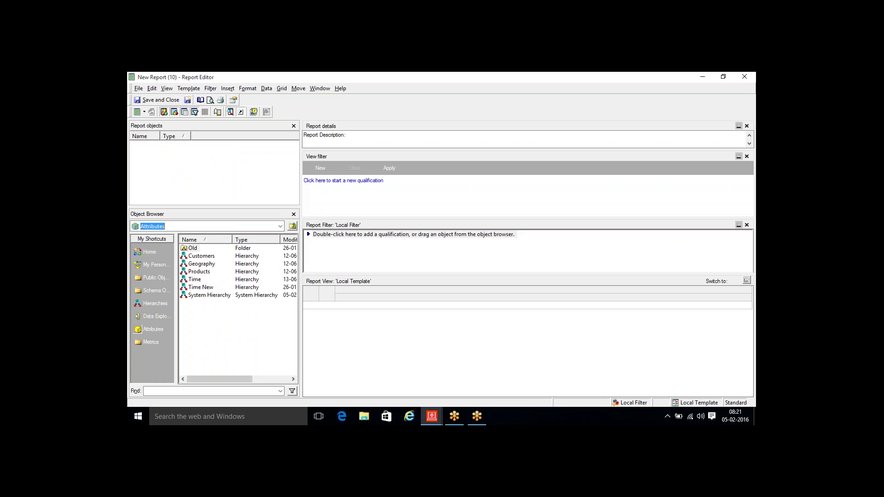
click(144, 329)
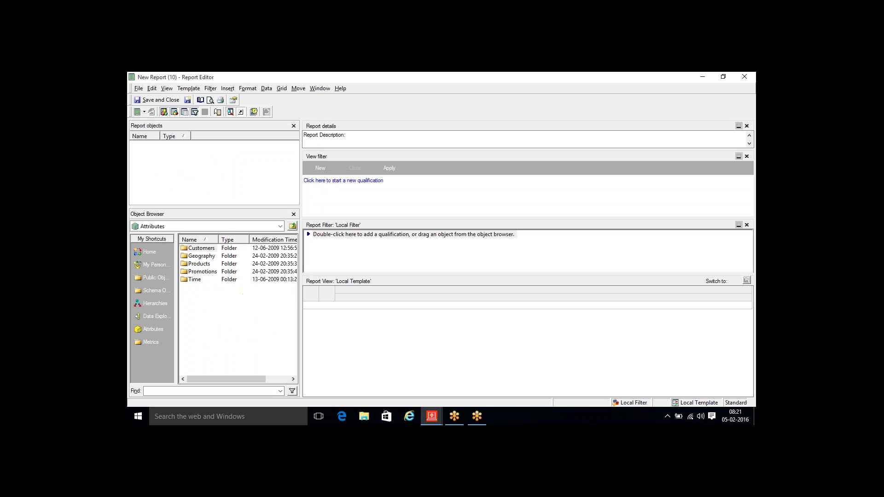
click(195, 280)
double_click(195, 280)
click(193, 279)
double_click(194, 279)
click(197, 272)
double_click(197, 272)
double_click(196, 255)
Add the Revenue metric from Sales Metrics to the report columns.
click(147, 278)
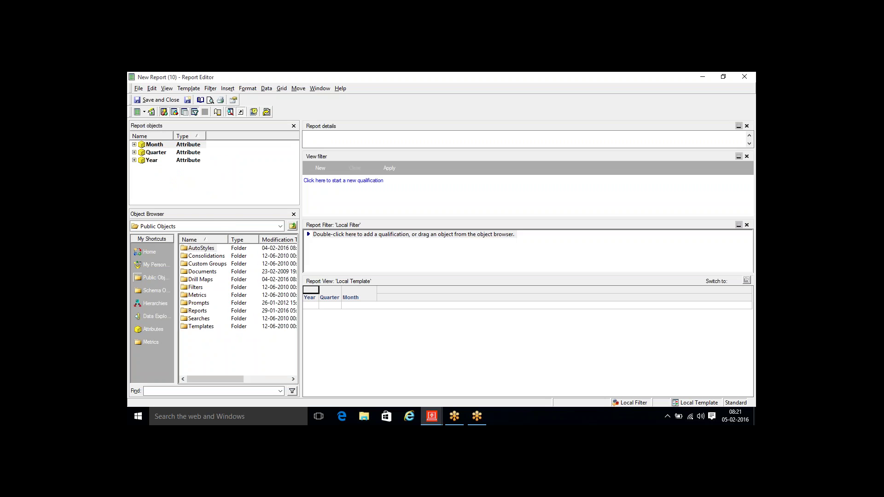
double_click(195, 299)
double_click(204, 287)
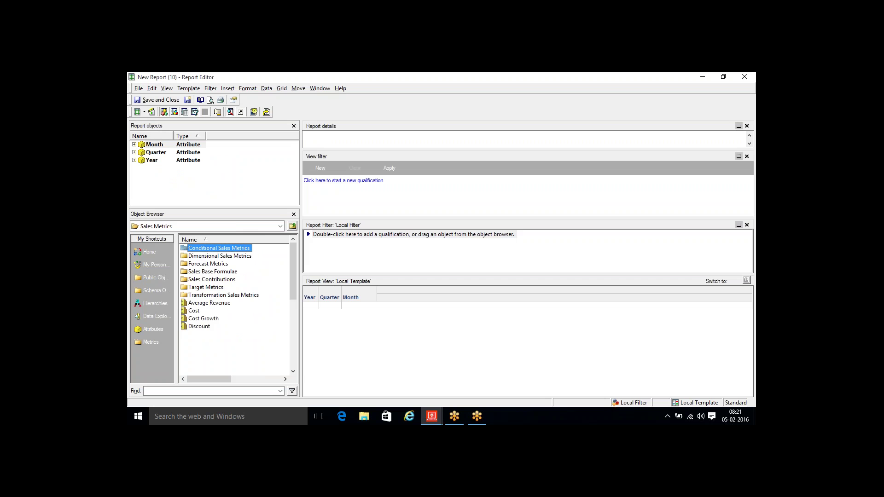
click(293, 357)
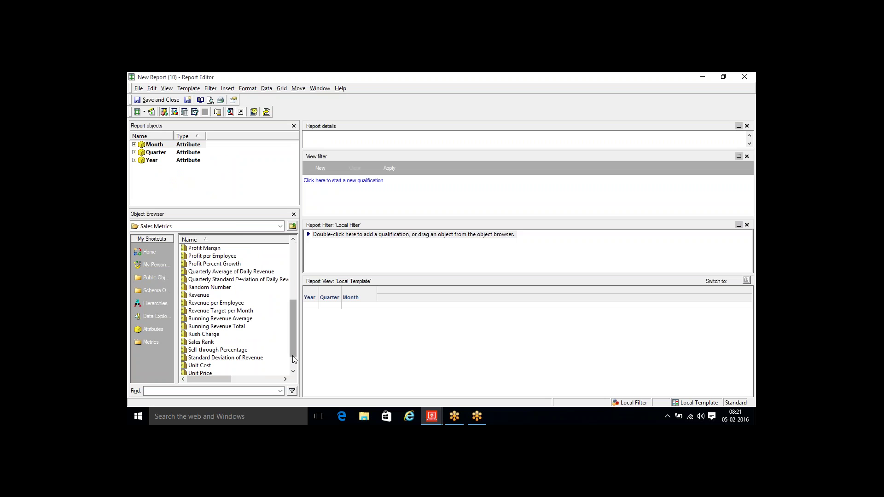
click(199, 297)
double_click(199, 297)
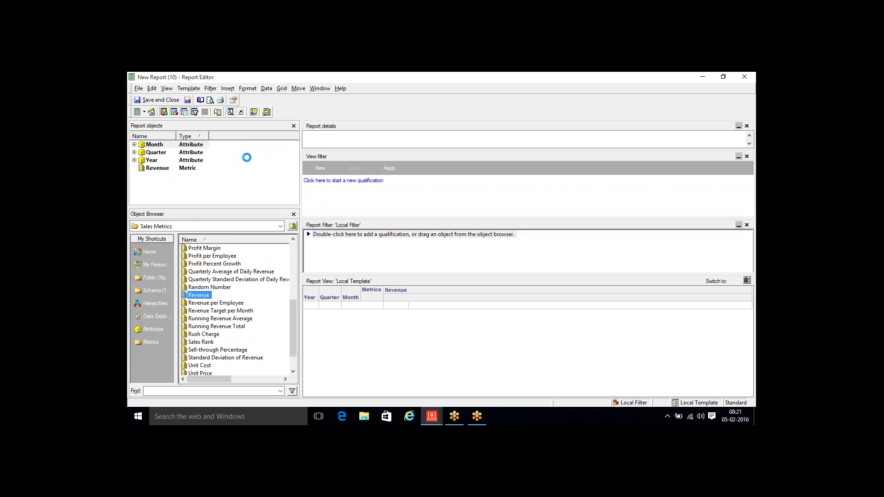
Turn on the Total subtotal and run the report.
click(267, 88)
click(272, 111)
click(349, 183)
click(462, 331)
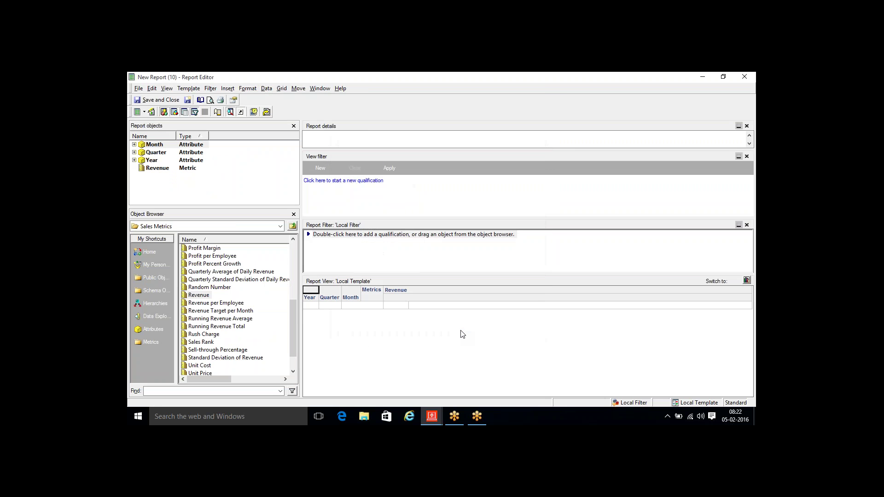
click(151, 112)
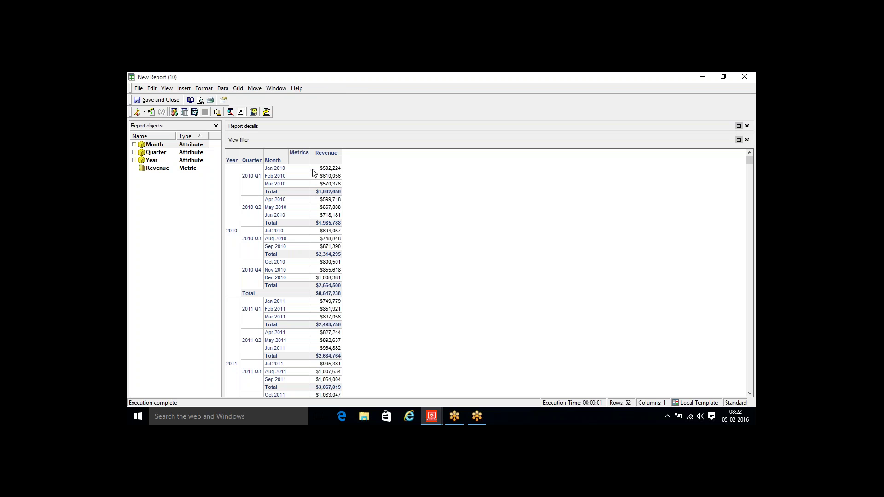
Turn off Merge Row Header Cells so every row repeats its Year and Quarter values.
click(237, 88)
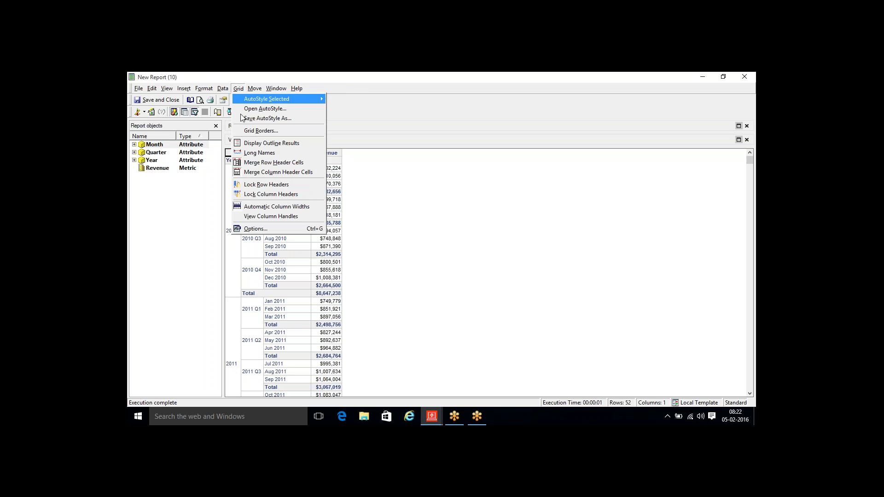
click(261, 162)
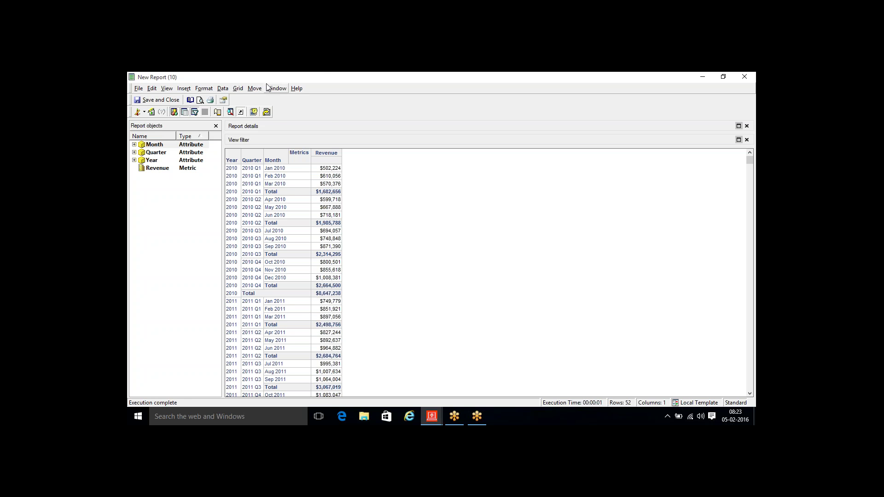
click(239, 89)
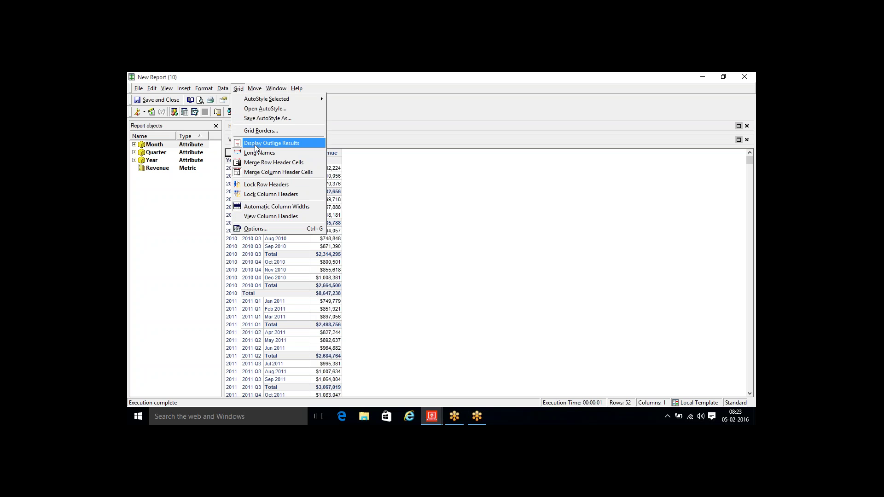
Show the results as an outline and step through levels 1, 2 and 3.
click(256, 144)
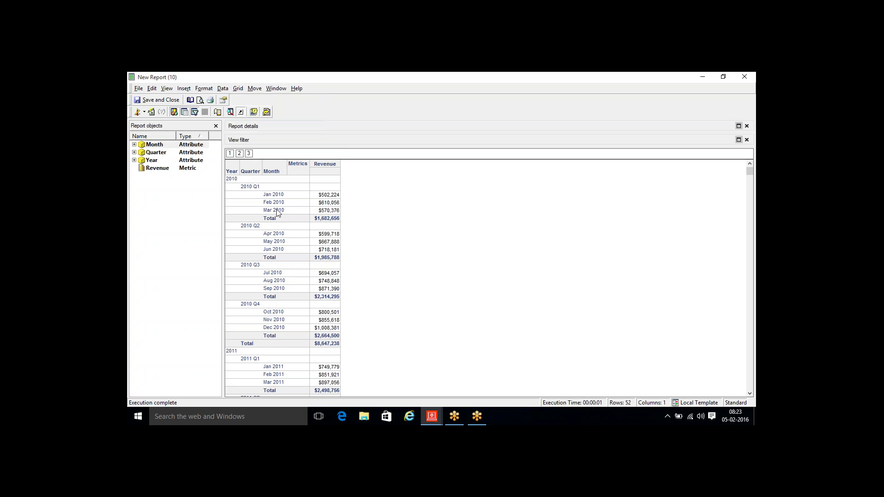
click(230, 154)
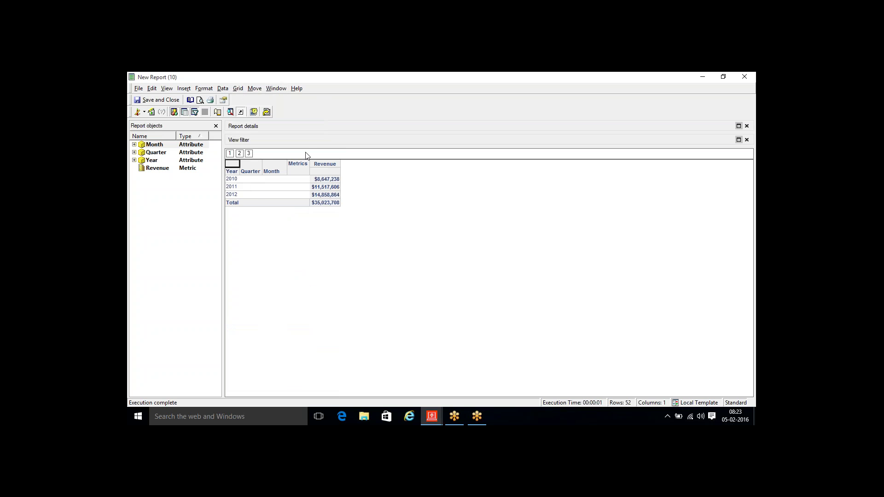
click(240, 153)
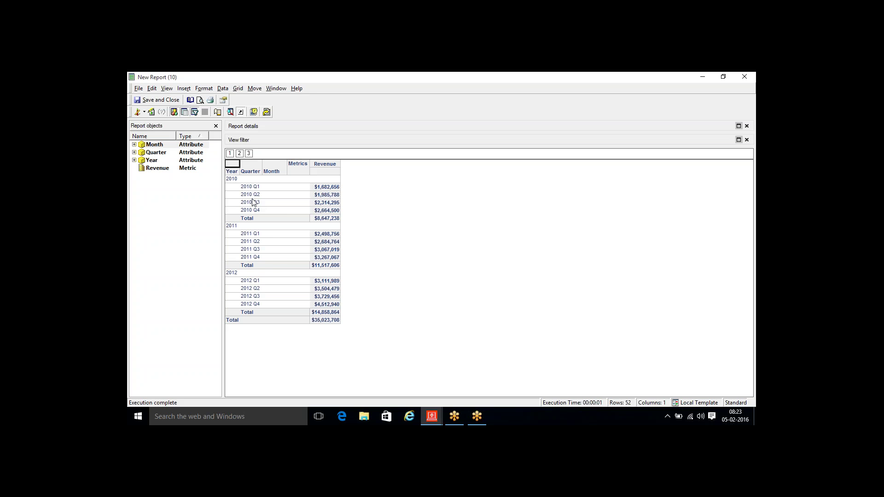
click(249, 155)
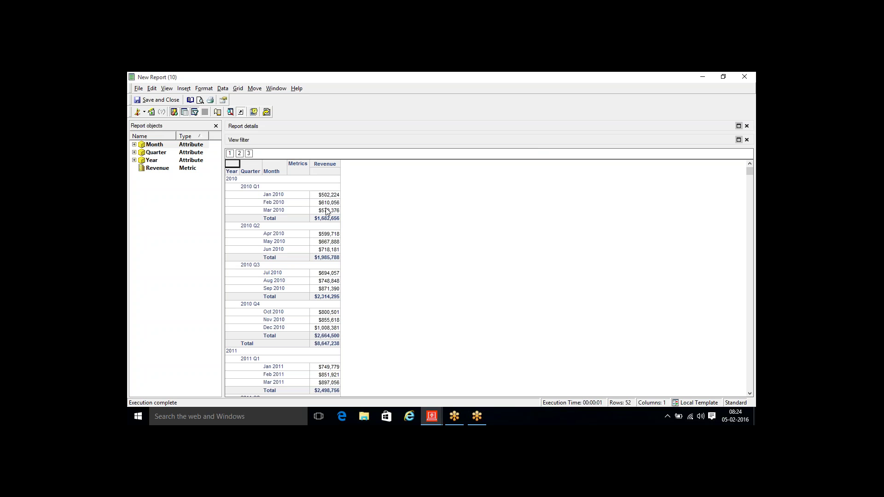
Save and close the report as 'Outline', then launch Internet Explorer.
click(164, 101)
text(Outline)
key(Return)
key(alt+Tab)
click(410, 417)
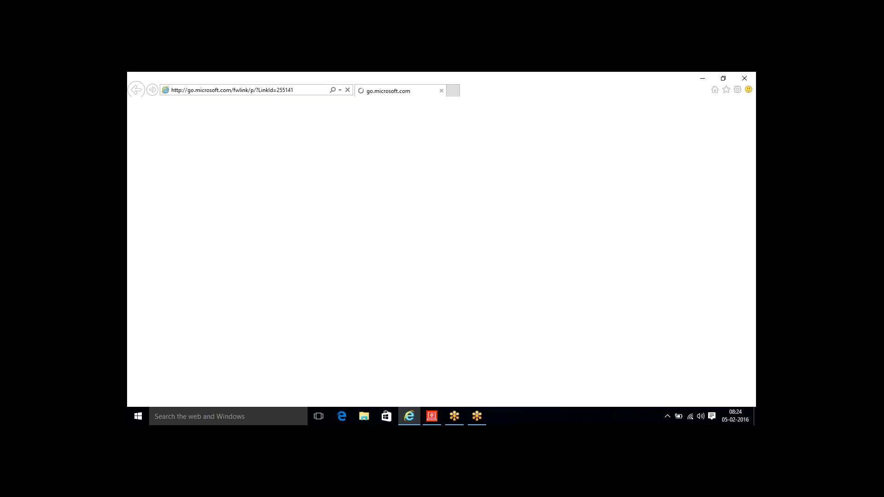
Load the local MicroStrategy Web page, open the MicroStrategy Tutorial project, and enter the user name.
click(232, 90)
text(lo)
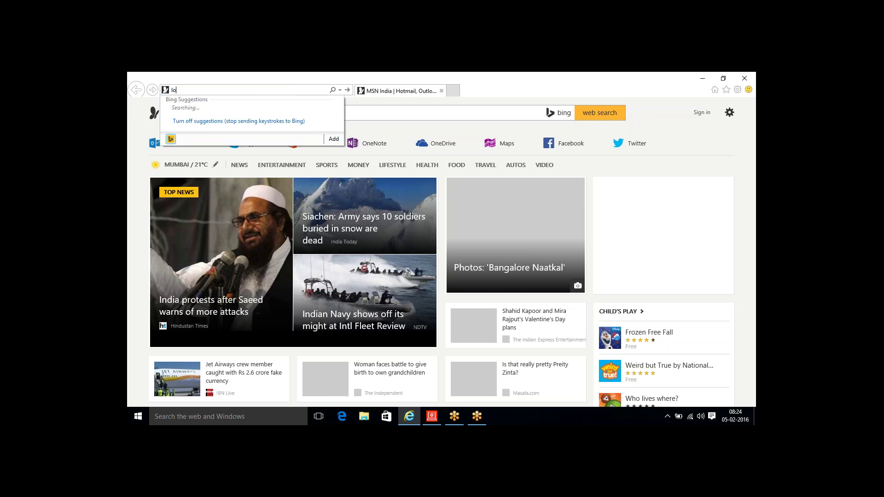
key(Down)
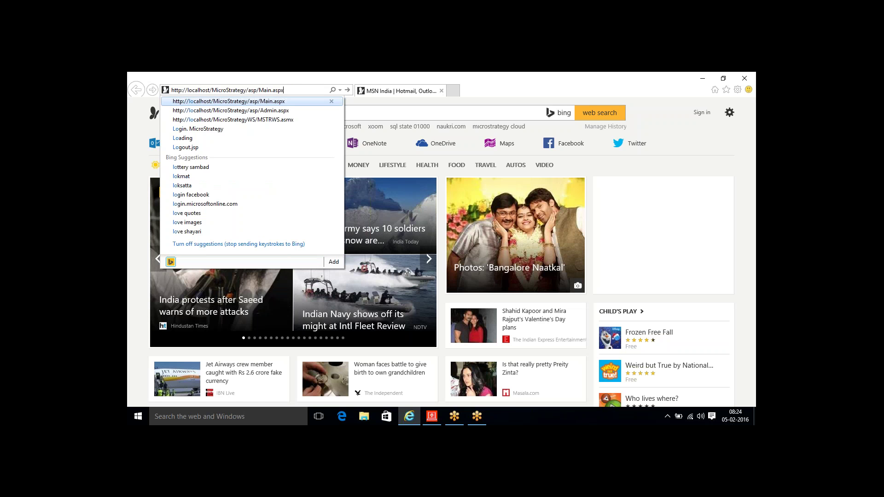
key(Return)
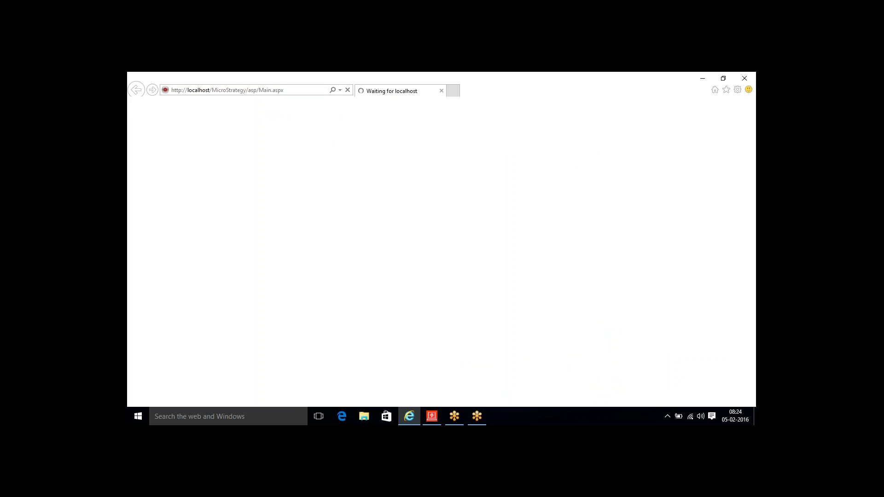
click(272, 157)
text(administrator)
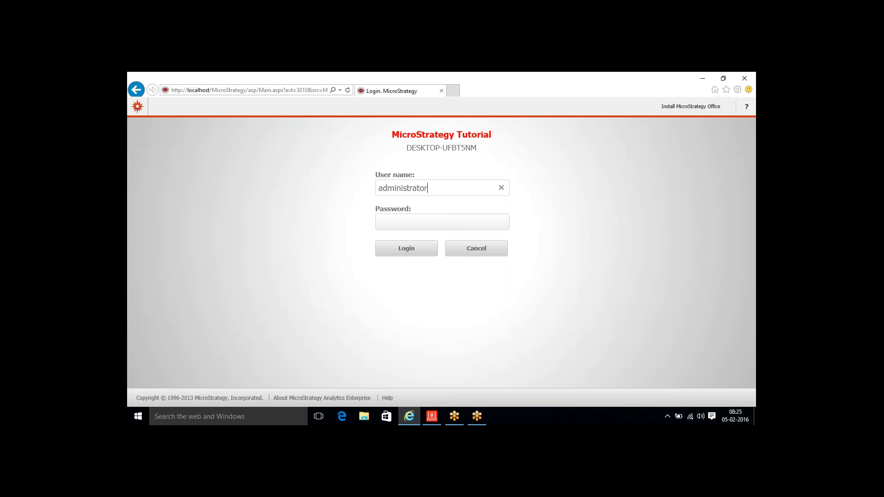
Log in, continue past the activation message, and open Shared Reports > RT > Outline.
key(Return)
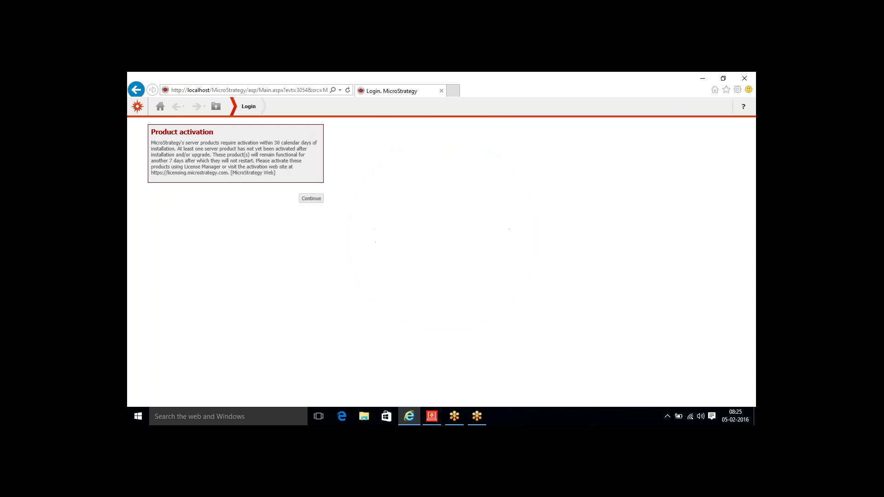
click(312, 200)
click(312, 199)
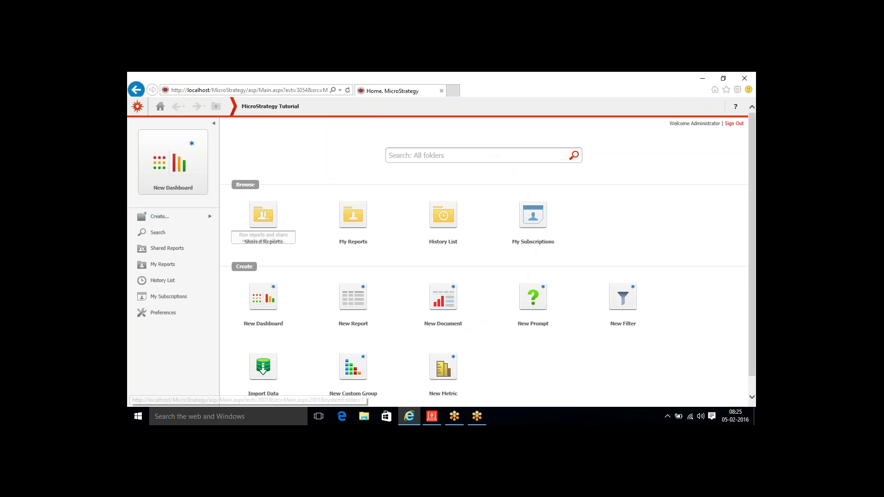
click(268, 221)
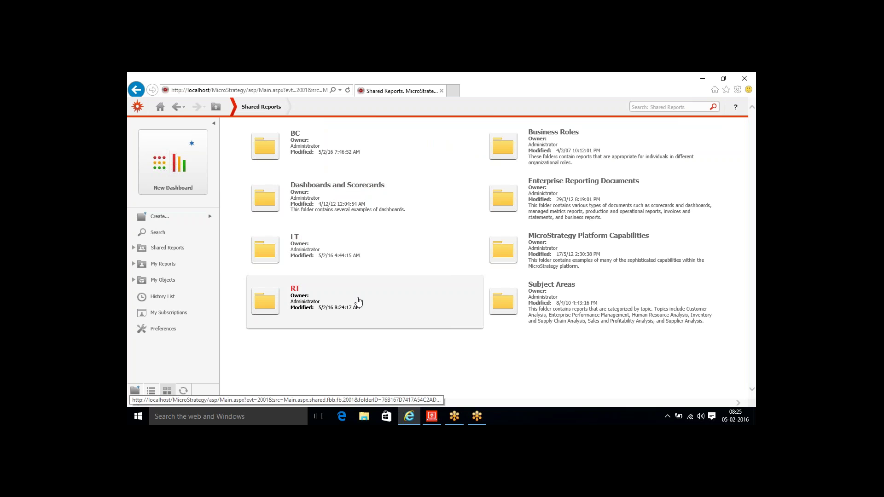
click(322, 297)
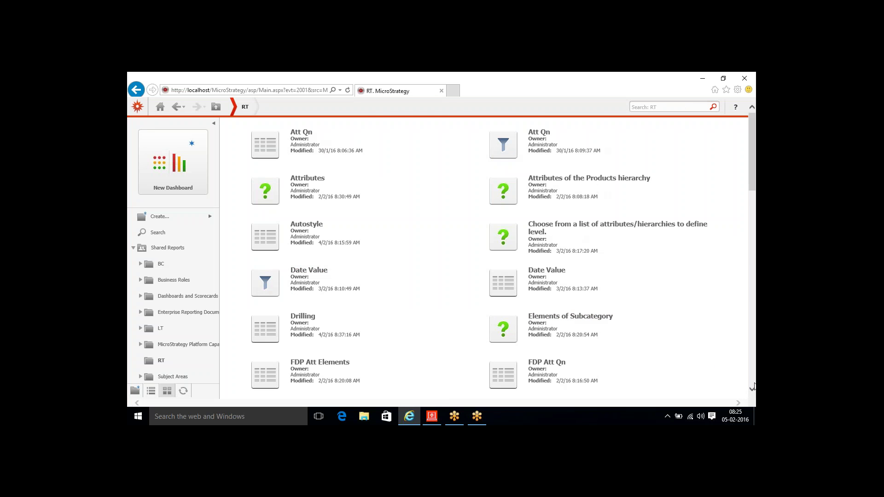
scroll(753, 382, down, 5)
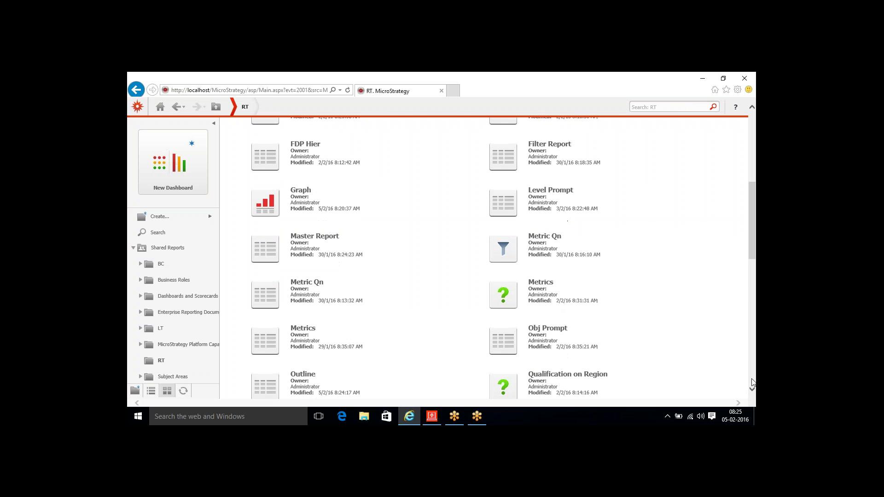
click(298, 377)
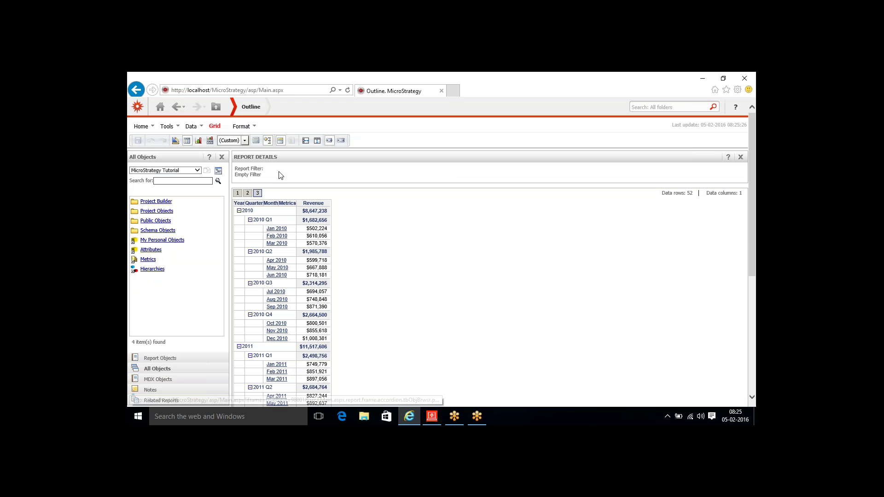
Collapse the outline to years, then expand 2010 to quarters and 2010 Q2 to April–June.
click(237, 193)
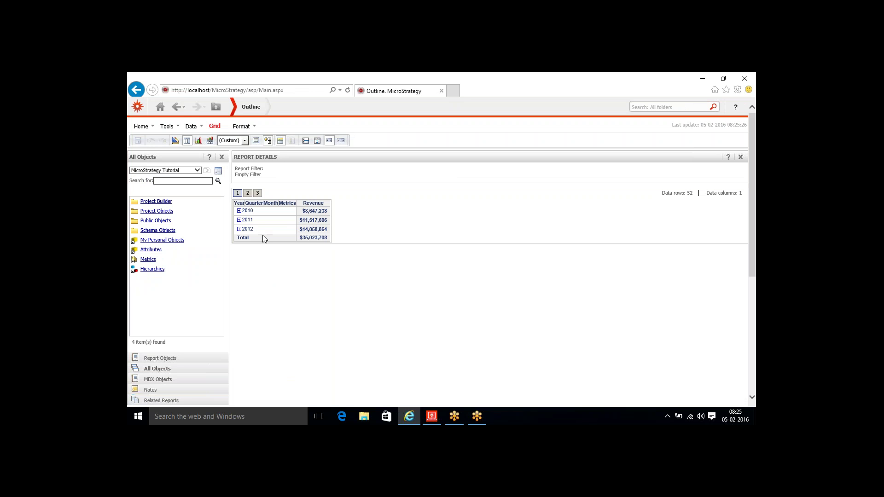
click(239, 210)
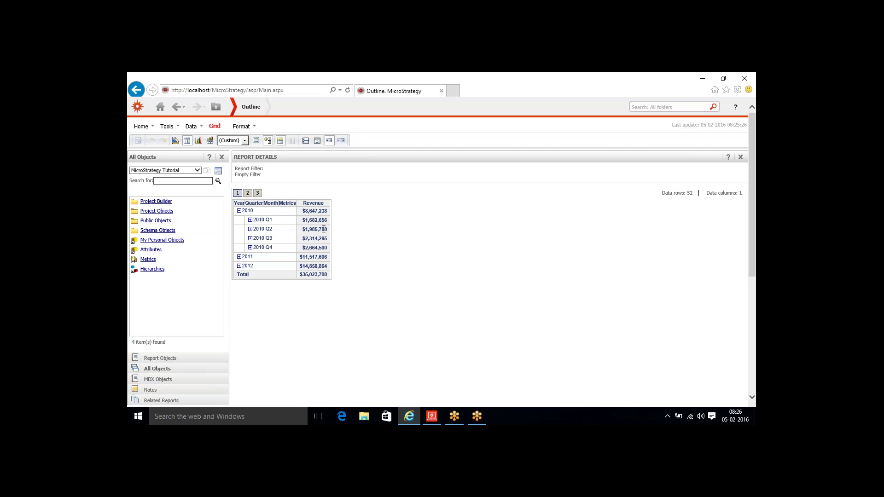
click(250, 230)
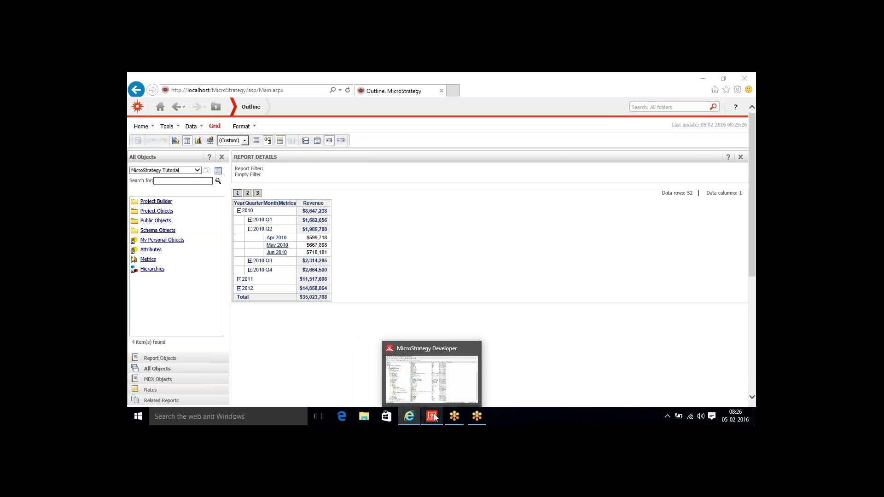
Return to MicroStrategy Developer and create a new report in the RT folder.
click(434, 418)
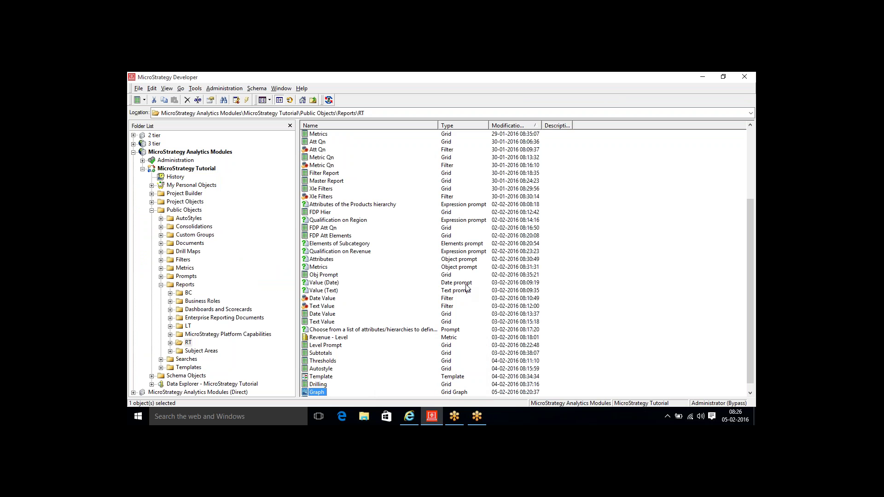
click(750, 393)
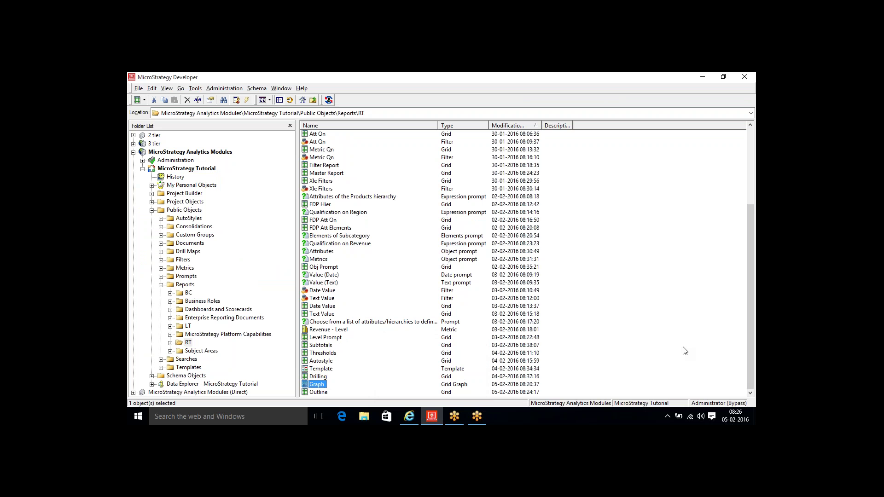
click(607, 286)
right_click(561, 245)
mouse_move(582, 308)
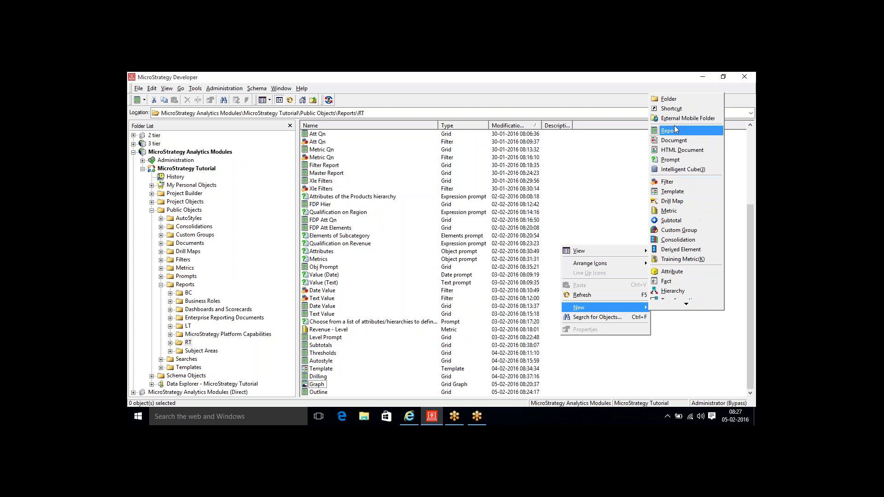
click(671, 130)
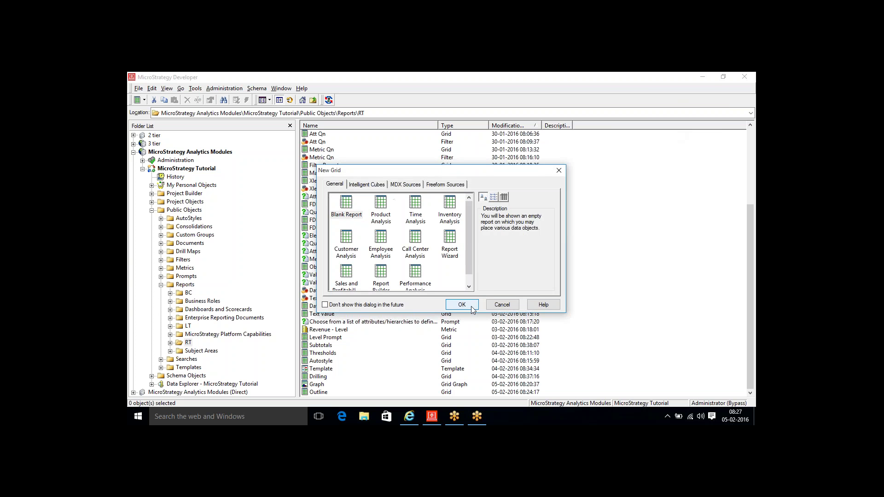
Start a blank report and add Category and Subcategory from Products.
click(472, 302)
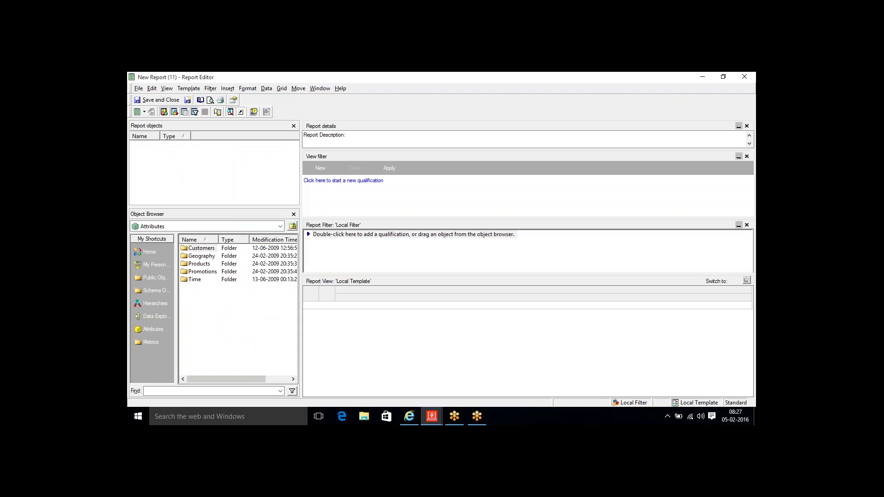
double_click(199, 264)
double_click(198, 264)
double_click(201, 287)
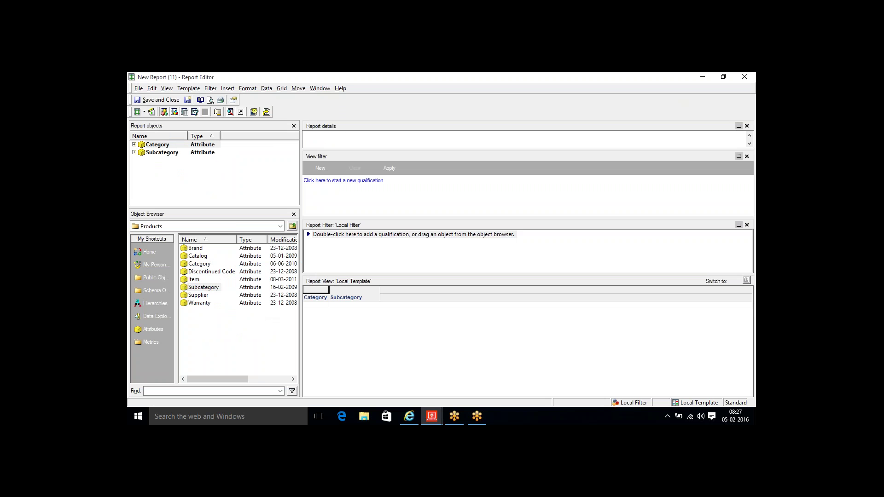
Add Average Revenue, Cost and Revenue from Sales Metrics and run the report.
click(142, 278)
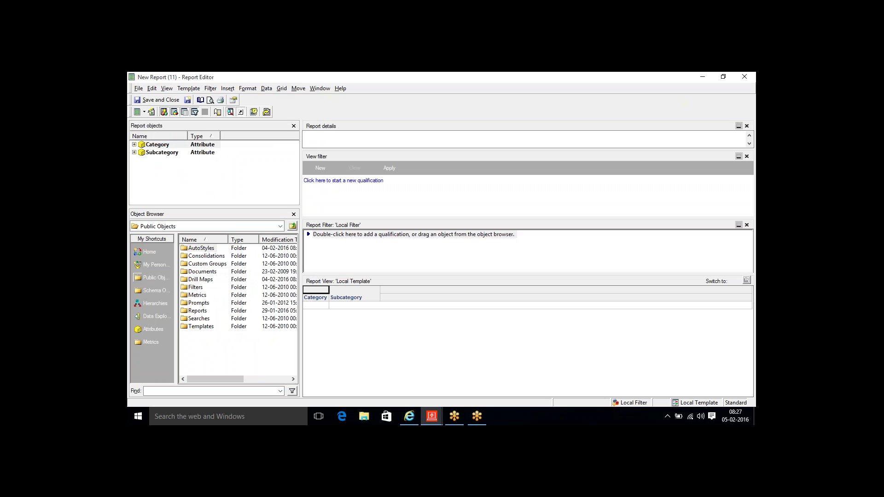
double_click(197, 295)
double_click(199, 287)
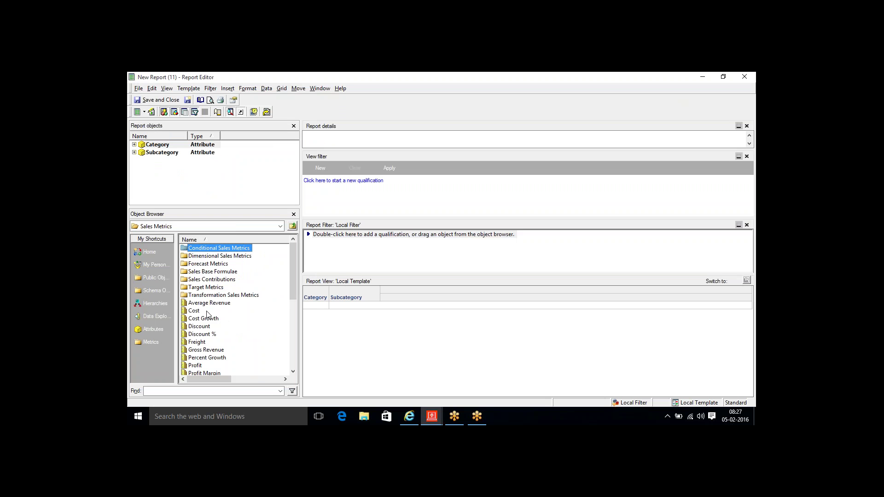
double_click(194, 303)
double_click(194, 311)
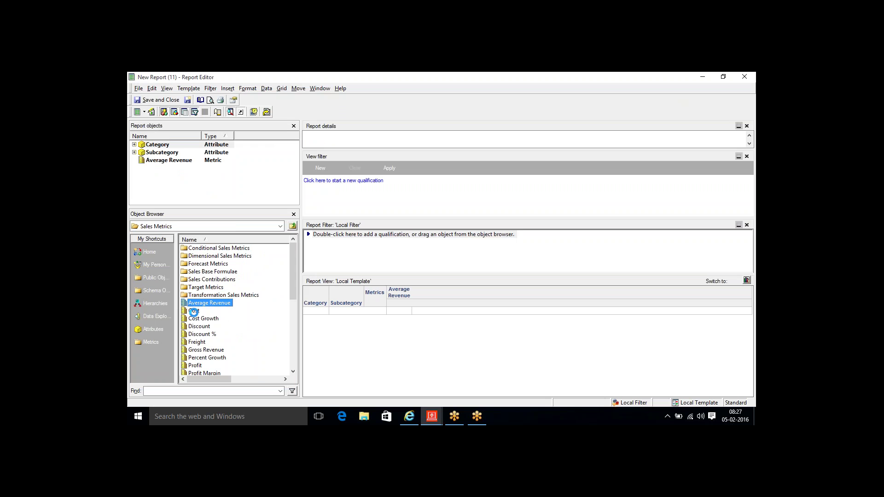
click(294, 352)
double_click(199, 296)
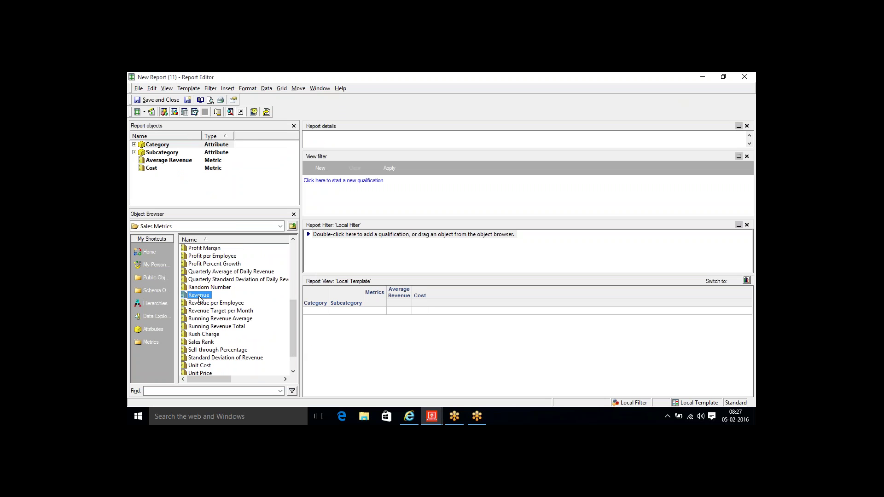
click(151, 112)
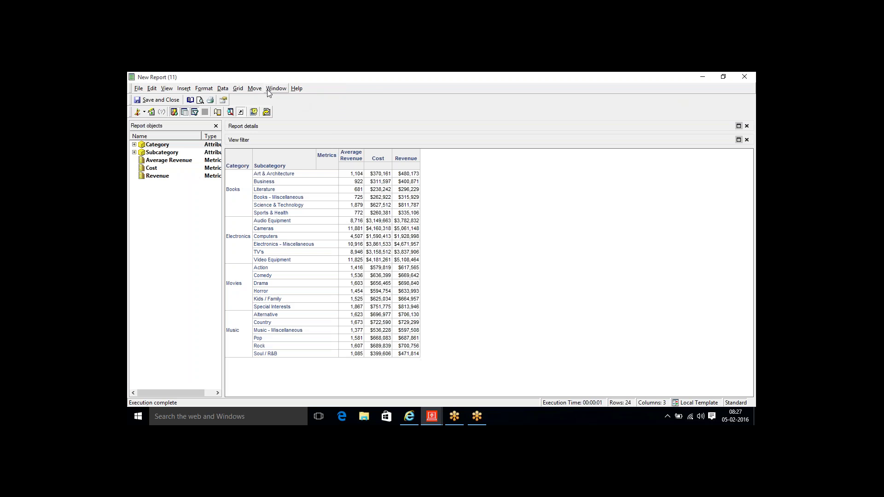
Unmerge the row headers so Category repeats on each row, then open Grid Options.
click(238, 88)
click(274, 162)
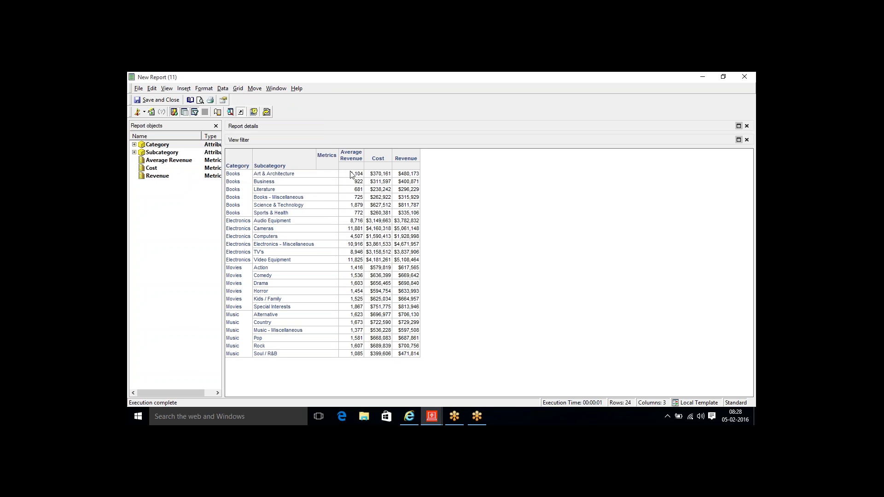
click(238, 88)
click(261, 229)
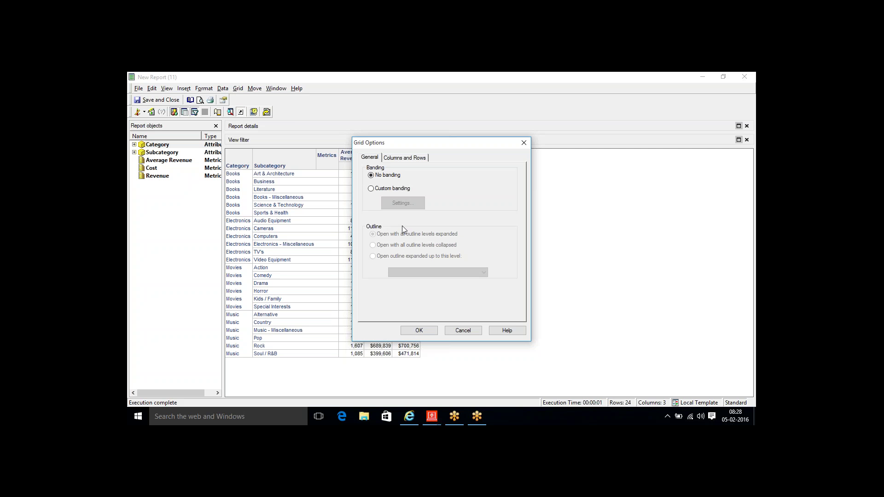
Choose Custom banding with green and light yellow colours, each applied every 2 rows.
click(371, 189)
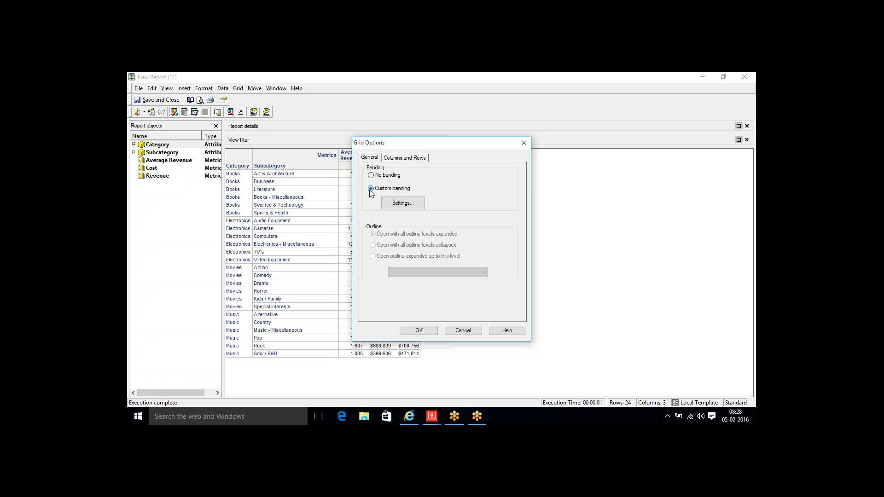
click(398, 205)
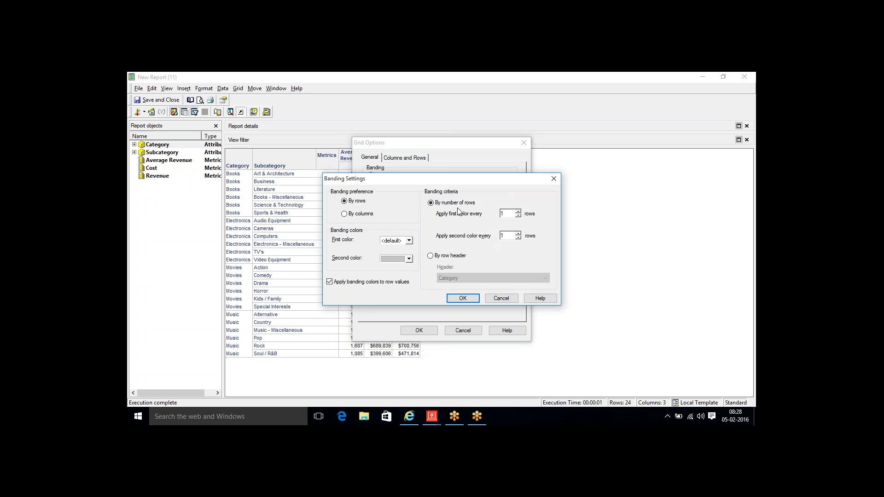
click(409, 241)
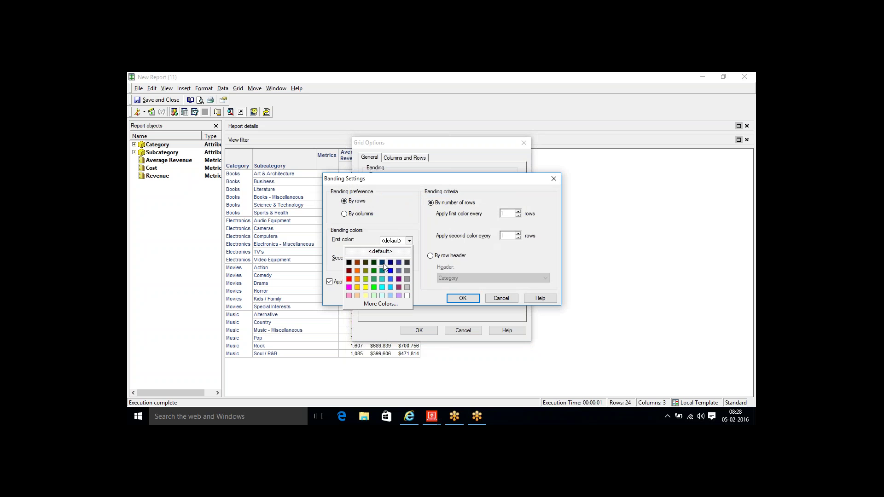
click(374, 279)
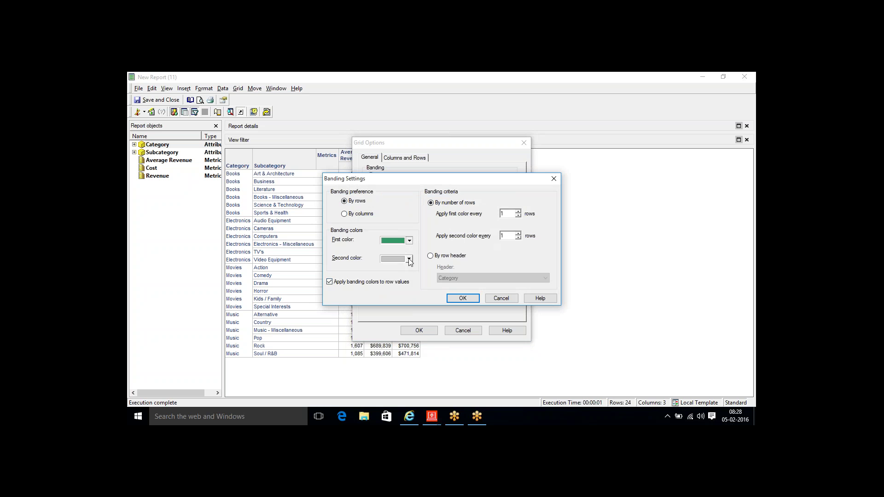
click(409, 259)
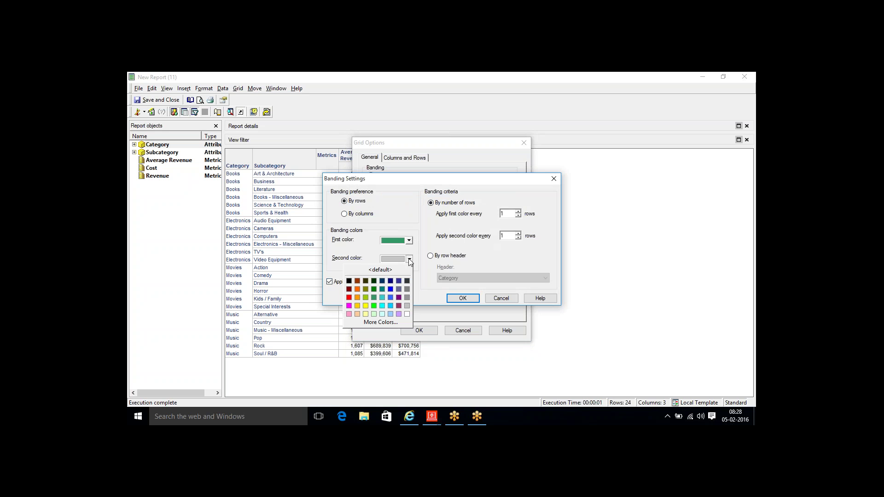
click(366, 314)
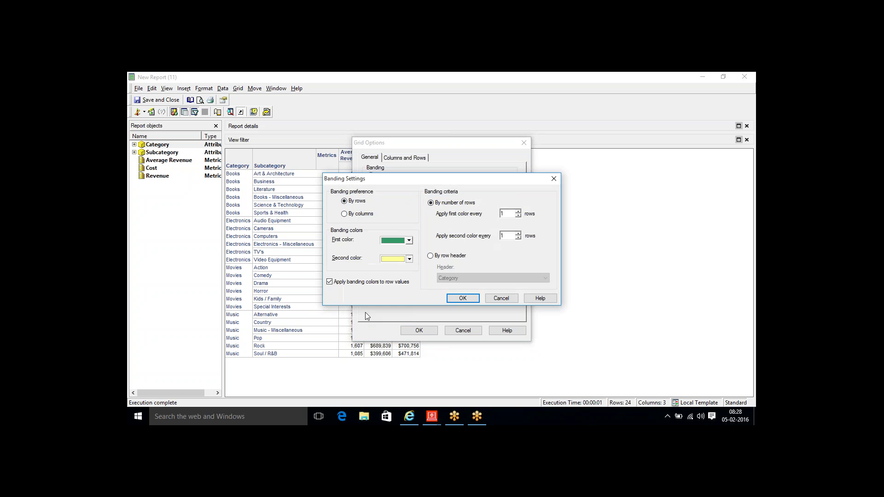
click(517, 211)
click(518, 234)
click(462, 299)
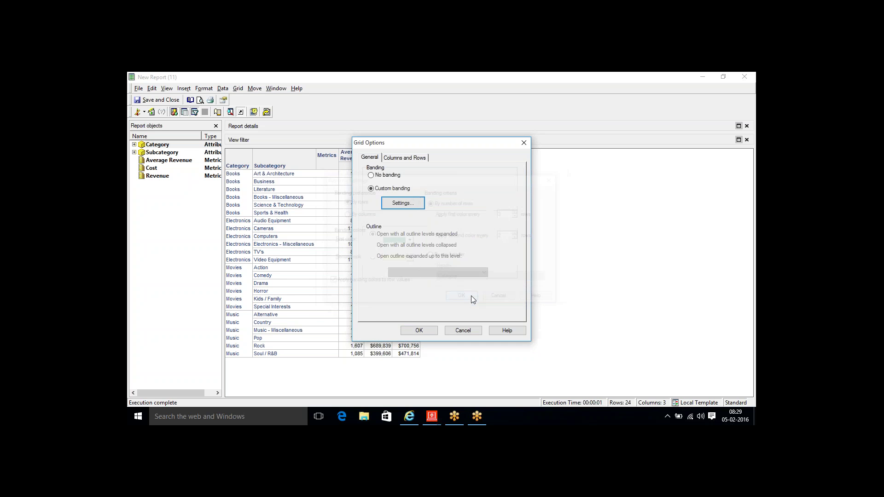
Apply the green and light yellow custom banding to the 24-row grid.
click(420, 330)
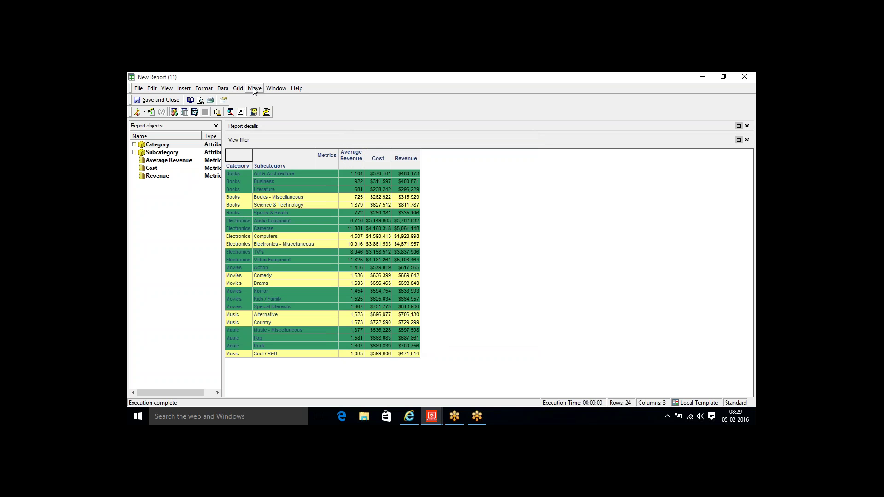
Set grid banding by the Category row header, alternating green and yellow rows per category.
click(238, 89)
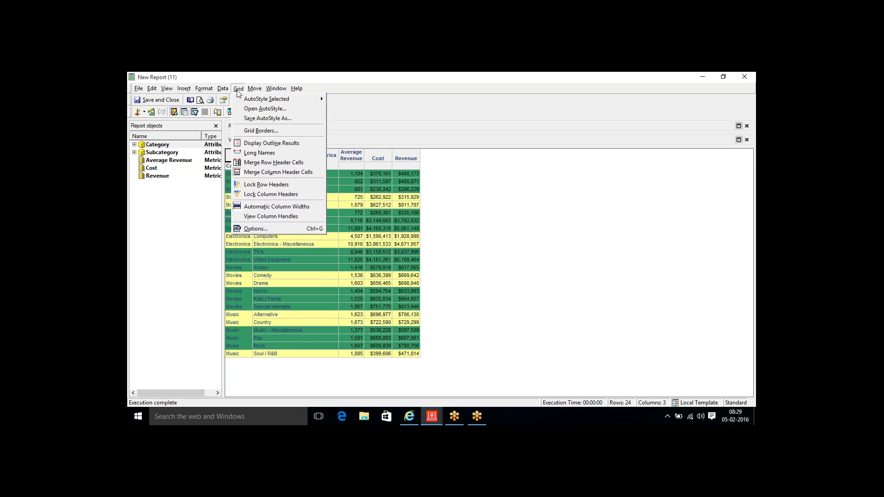
click(267, 228)
click(399, 205)
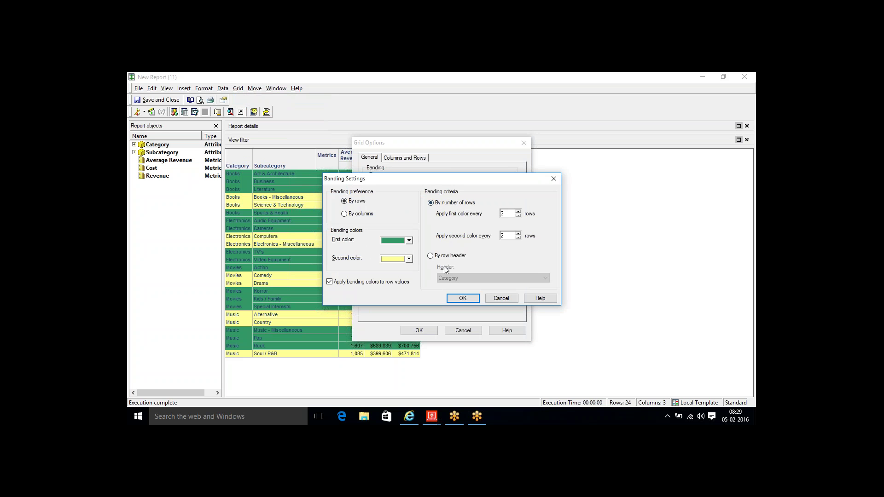
click(430, 256)
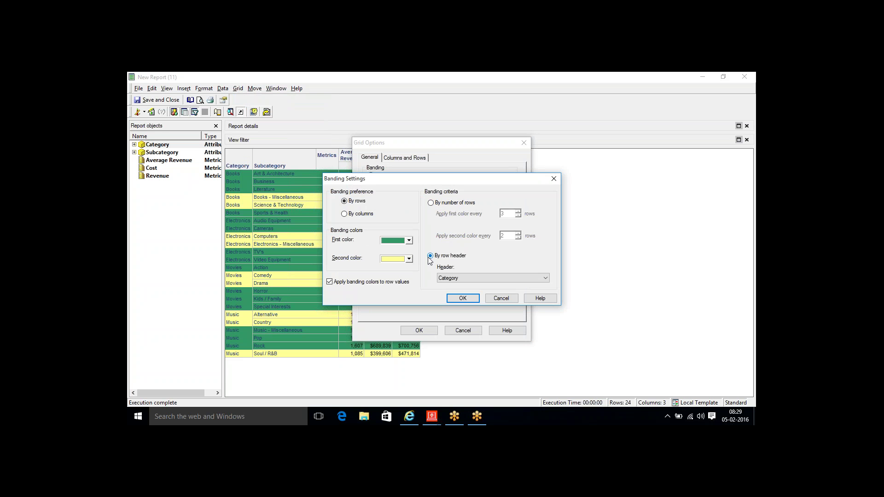
click(454, 278)
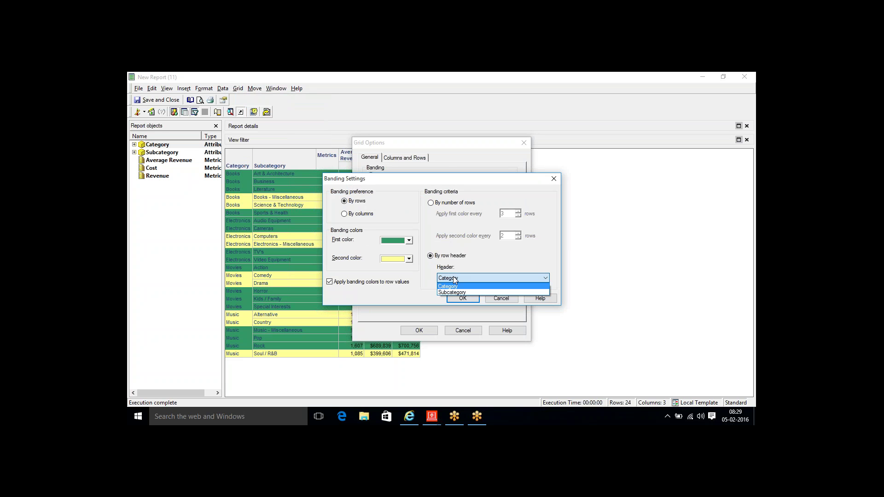
click(454, 279)
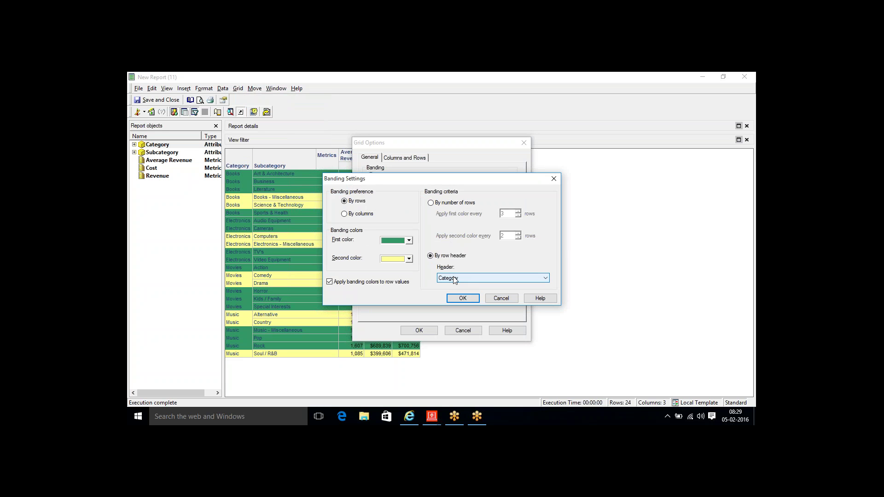
click(463, 298)
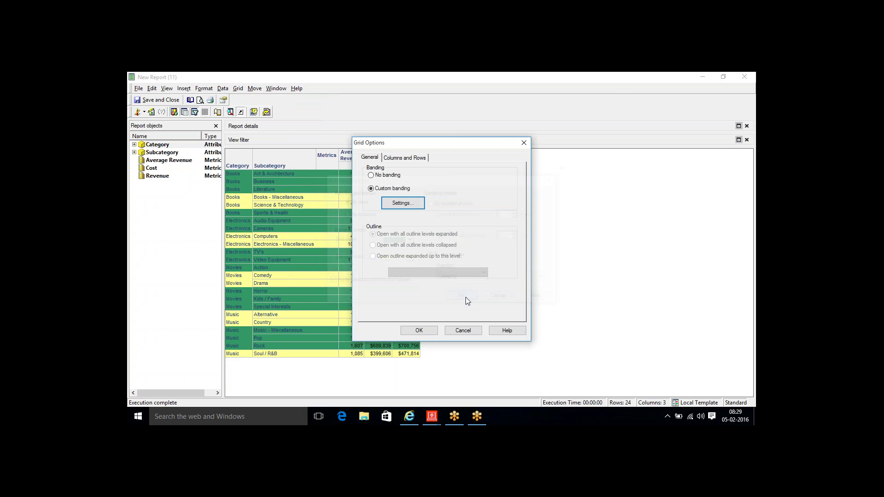
click(431, 330)
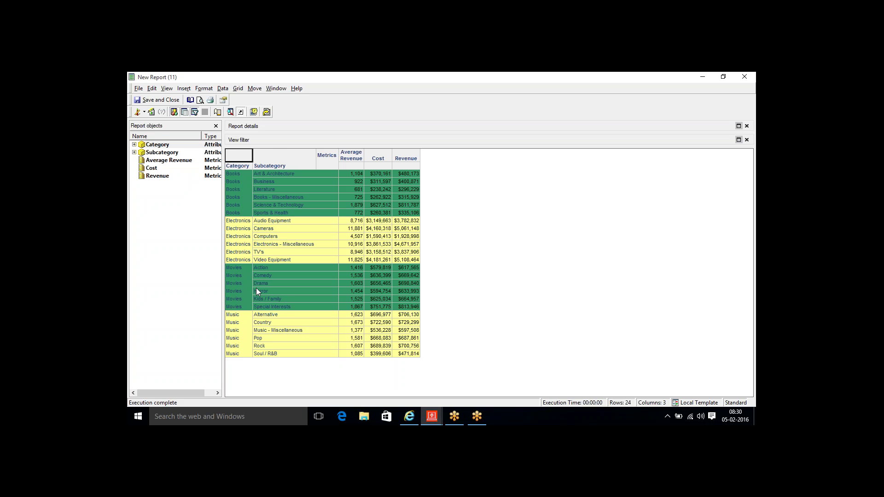
click(134, 112)
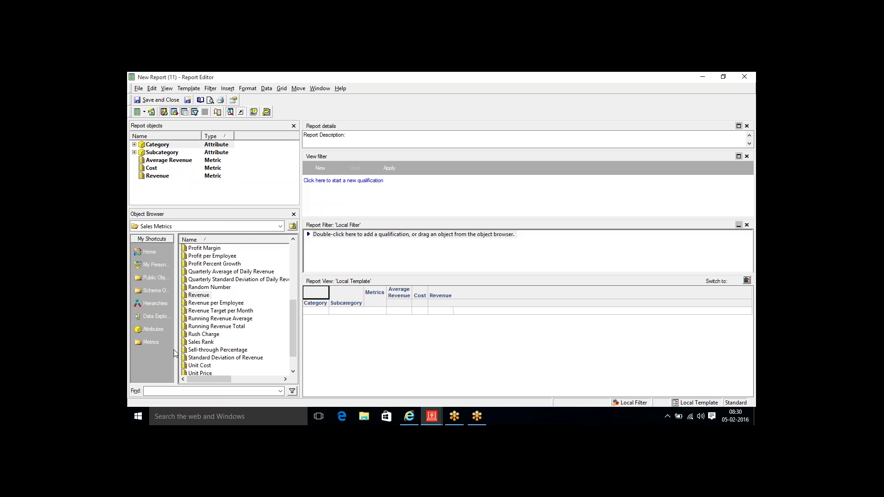
Drag the Year attribute from the Time folder onto the report columns and run the report.
click(153, 329)
click(195, 280)
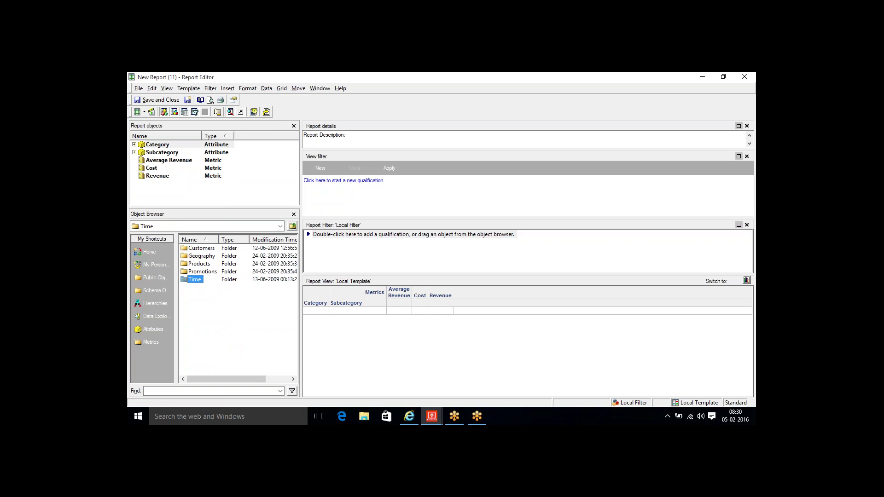
double_click(194, 280)
drag(193, 279, 413, 288)
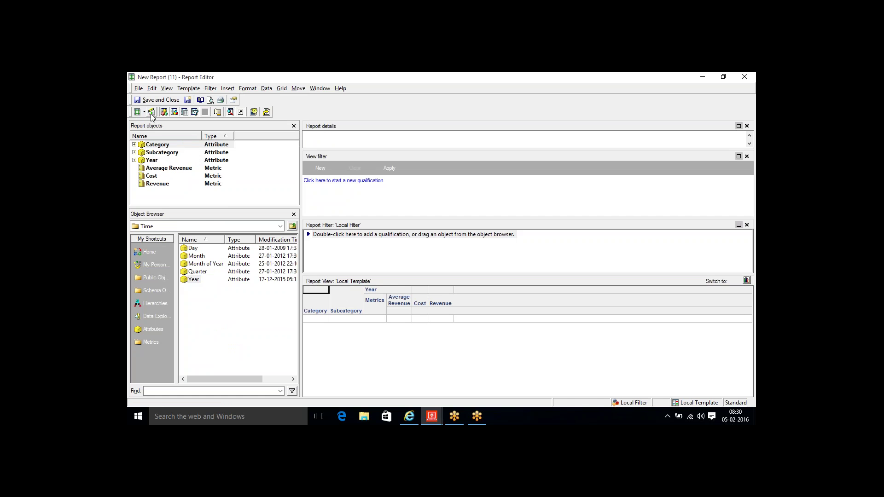
click(150, 114)
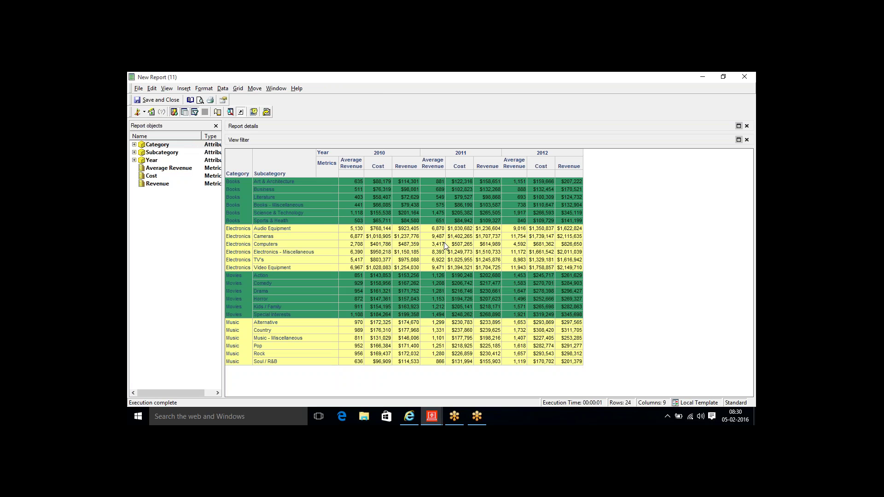
Band the grid by number of columns: 2 columns green, then 1 column yellow.
click(238, 88)
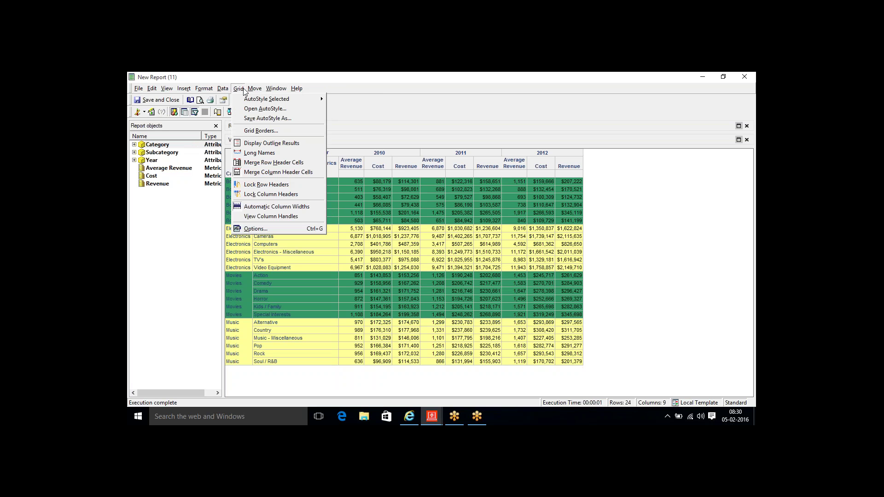
click(252, 227)
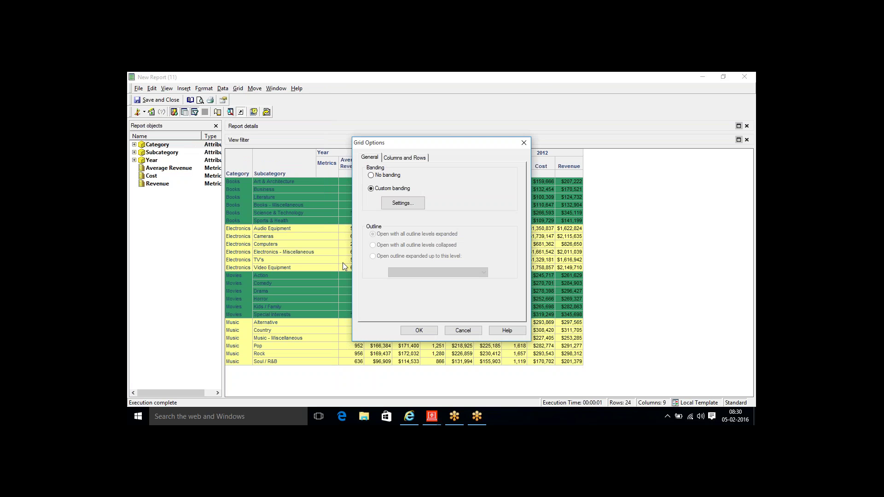
click(392, 207)
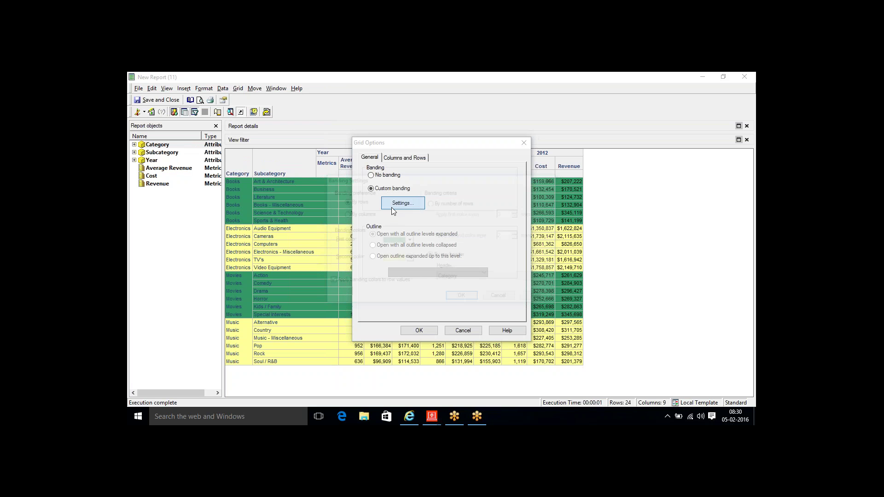
click(345, 214)
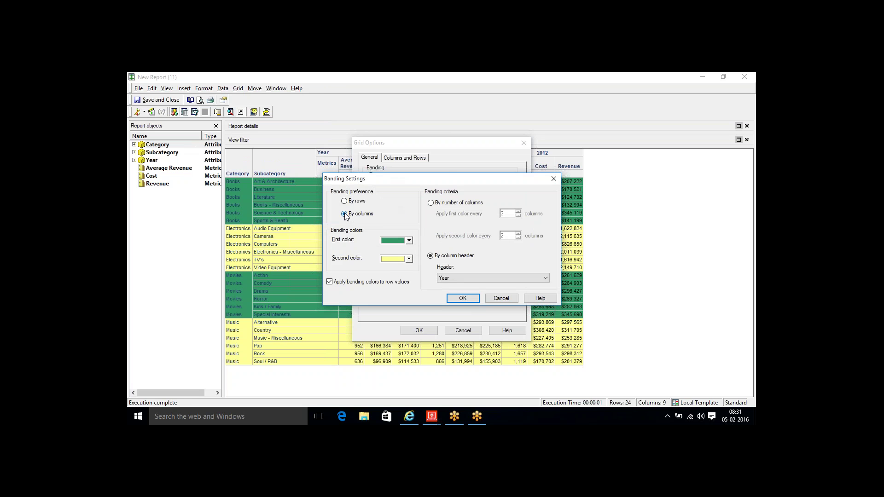
click(435, 203)
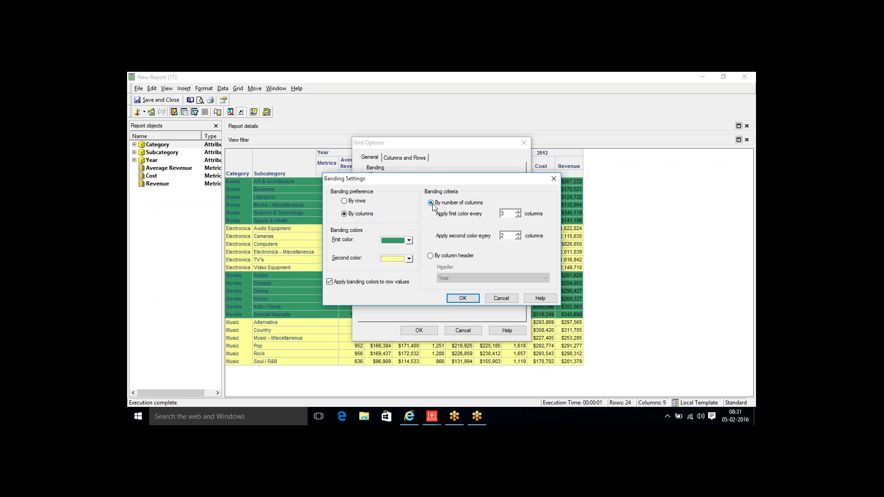
click(518, 211)
click(519, 234)
click(518, 238)
click(518, 237)
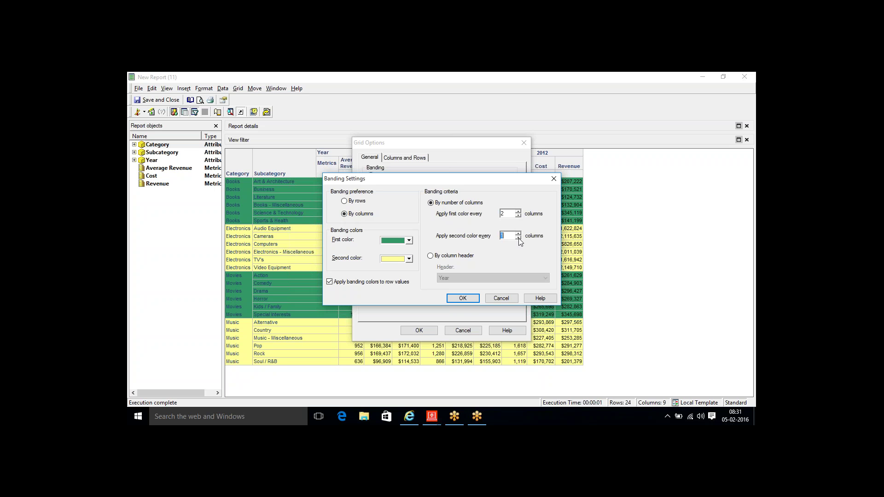
click(464, 298)
click(427, 331)
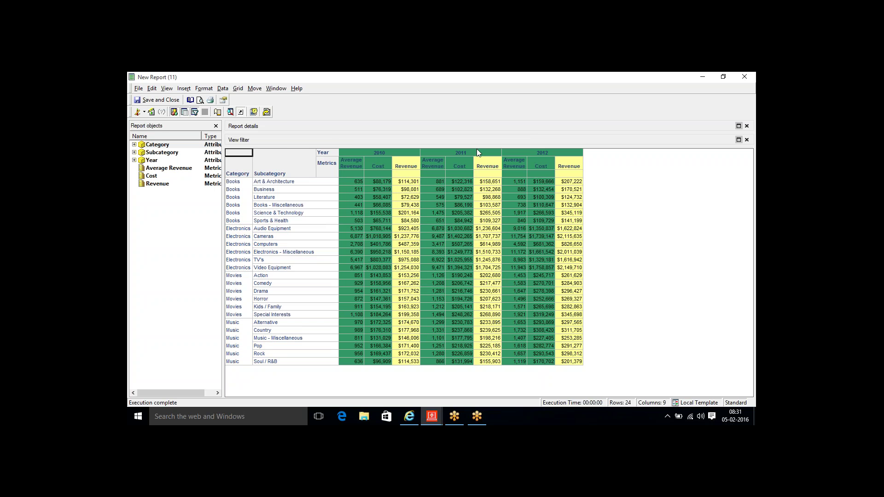
Switch banding to the Year column header, making 2010 and 2012 green and 2011 yellow.
click(239, 87)
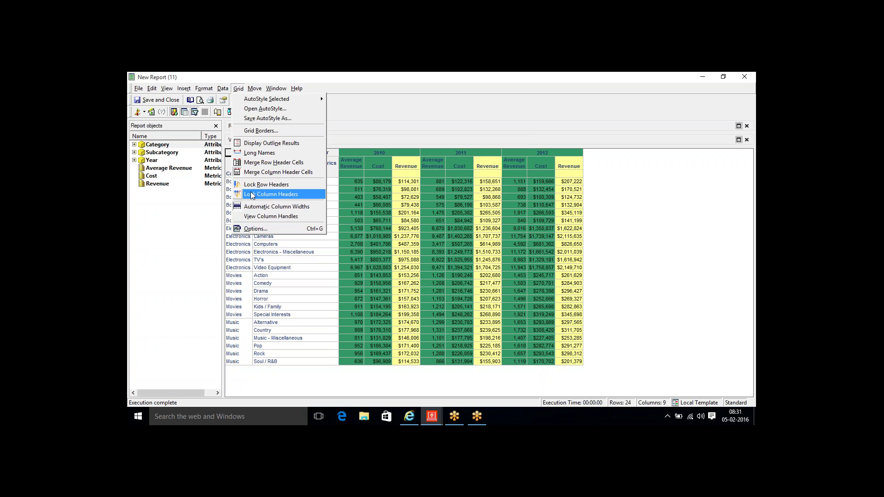
click(258, 230)
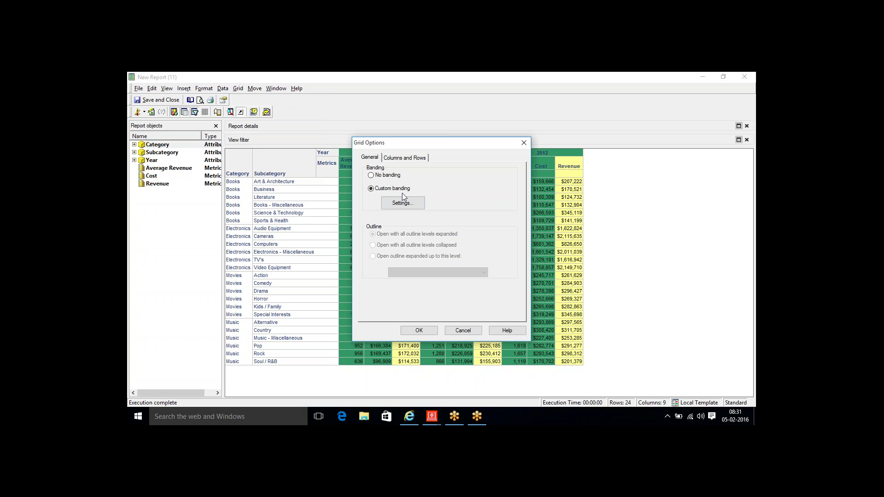
click(412, 206)
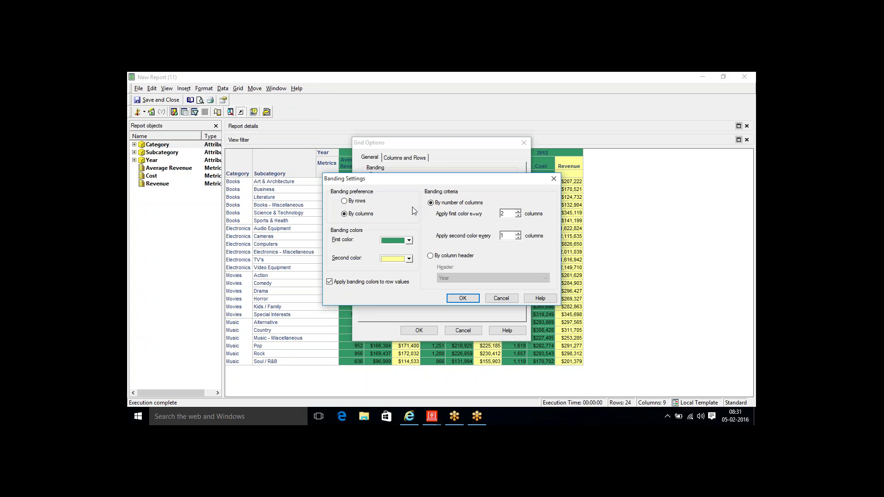
click(430, 256)
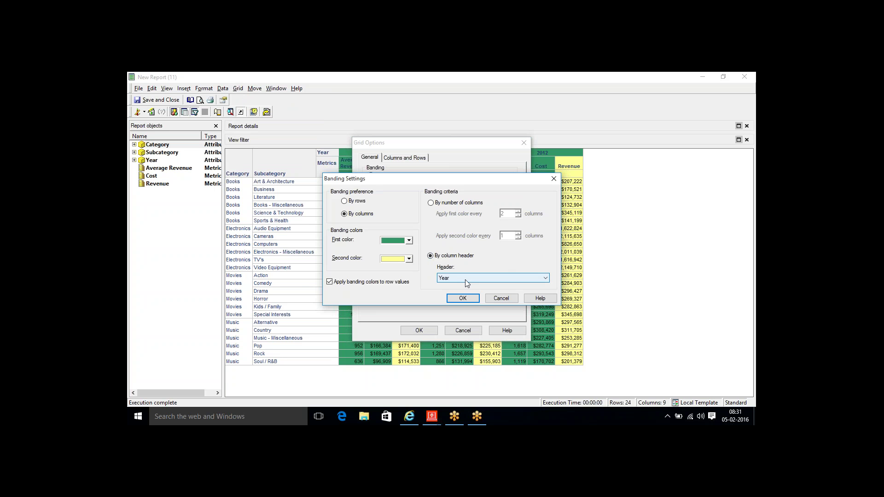
click(462, 299)
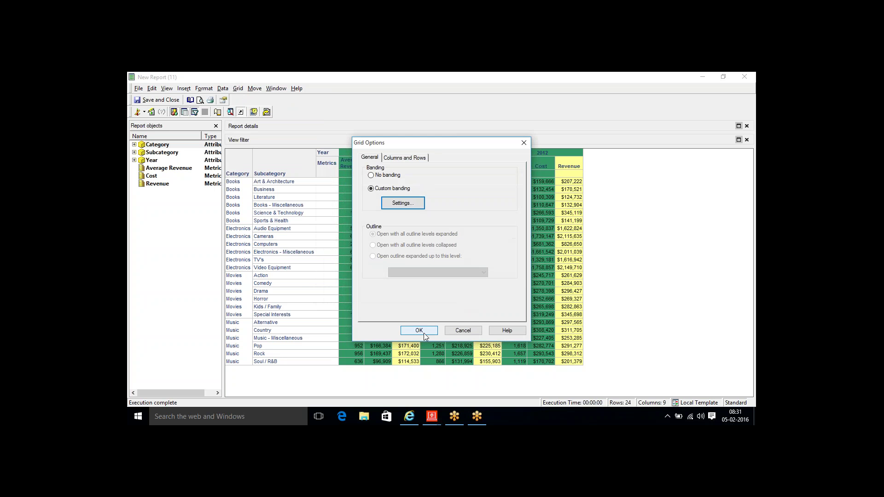
key(Return)
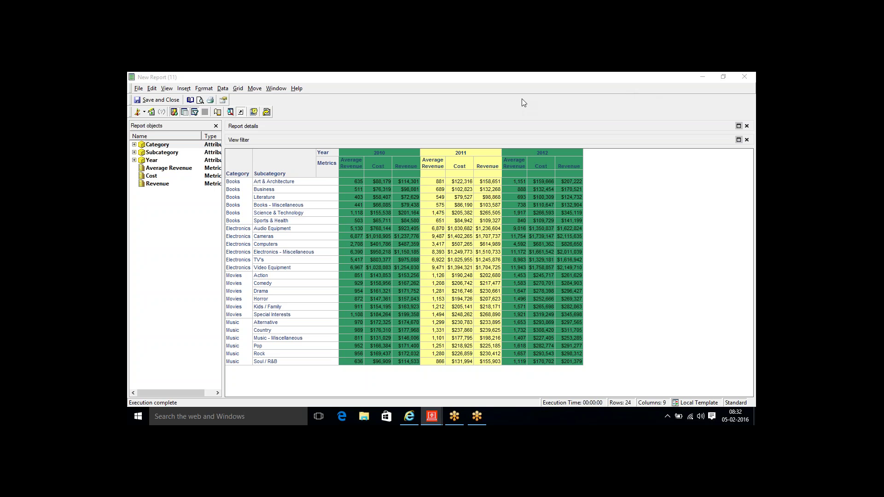
click(626, 235)
click(668, 89)
click(653, 225)
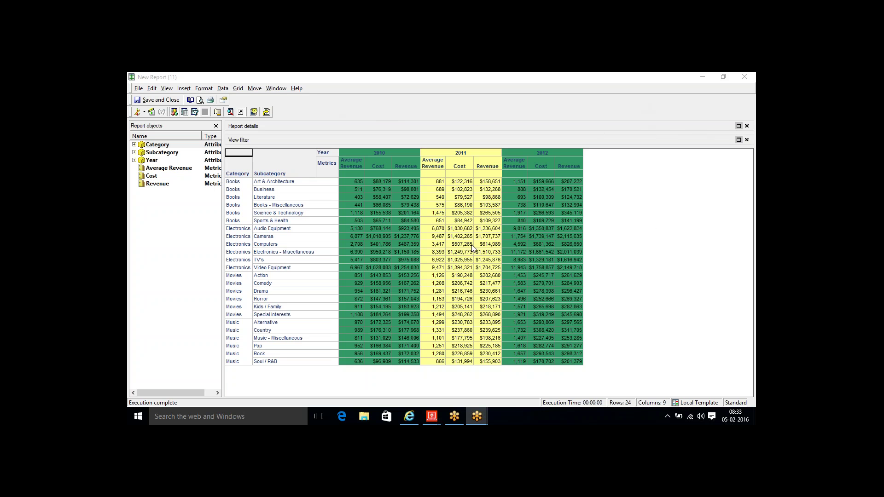